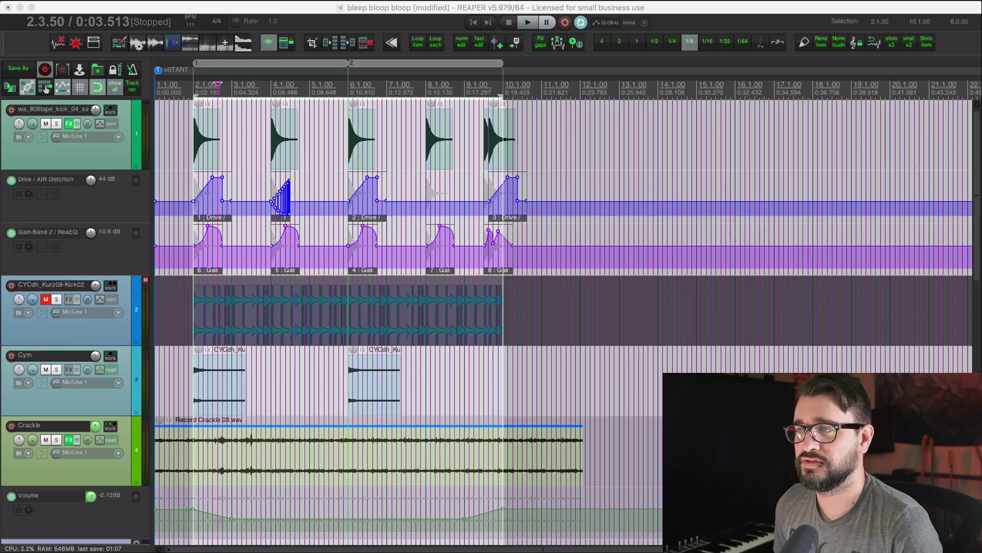
Place the cursor at 7.2.50 and edit Transport: Play/stop's Space (global) shortcut to view its scope options
left_click(402, 147)
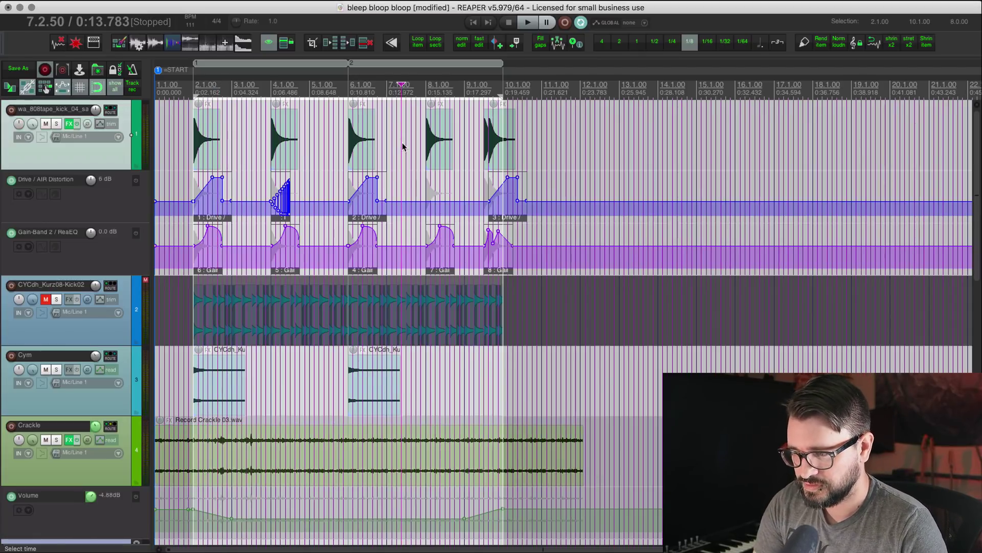
key("shift+slash")
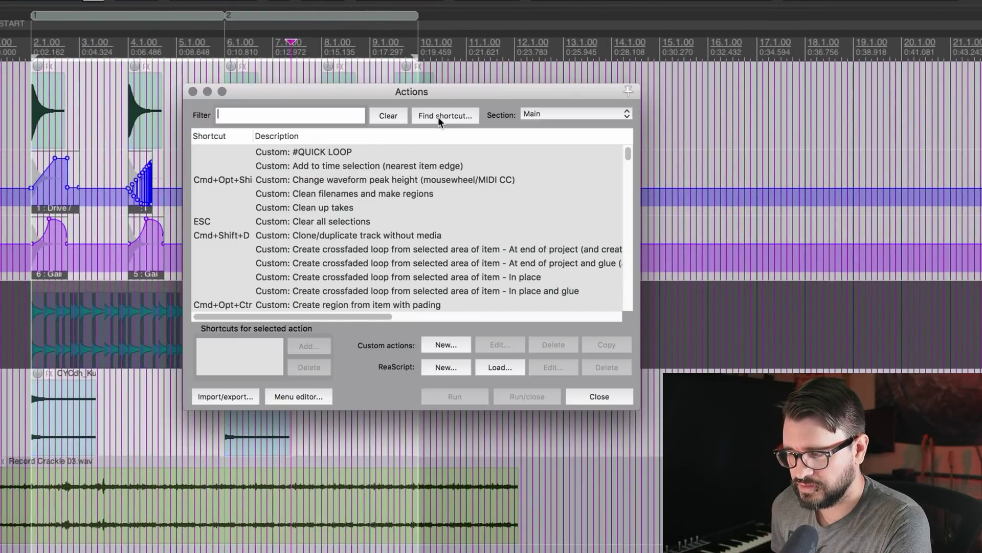
left_click(438, 117)
key("space")
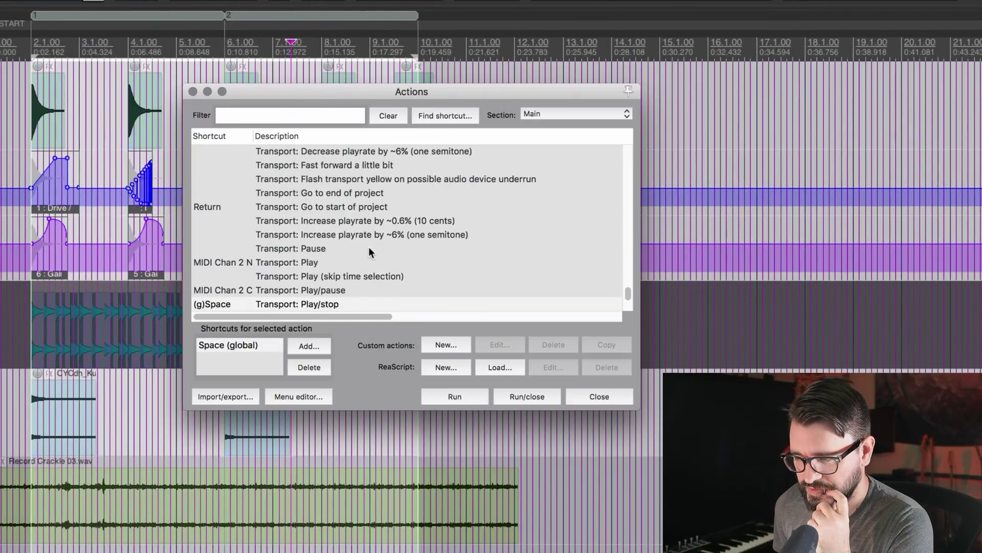
scroll(327, 287, "down", 1)
left_click(258, 346)
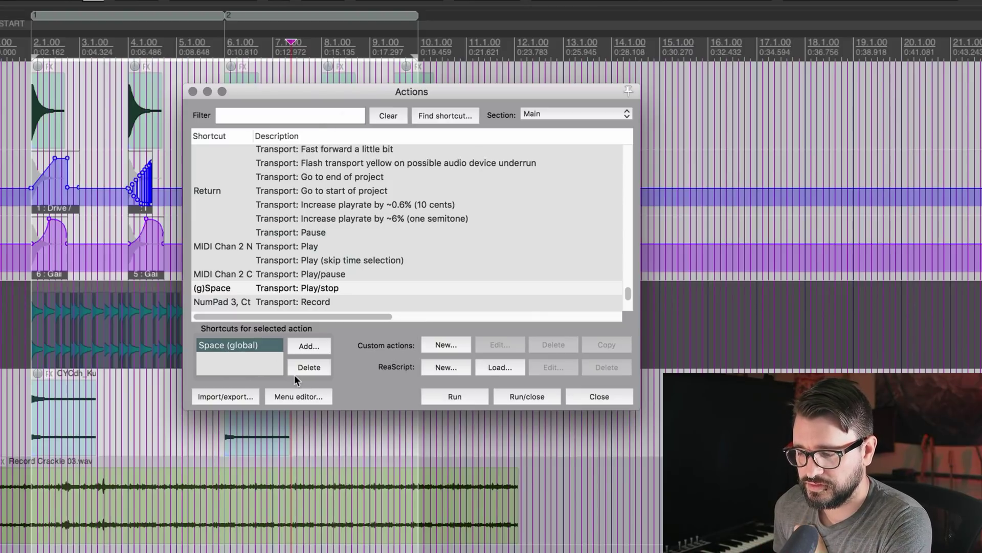
left_click(307, 369)
left_click(344, 183)
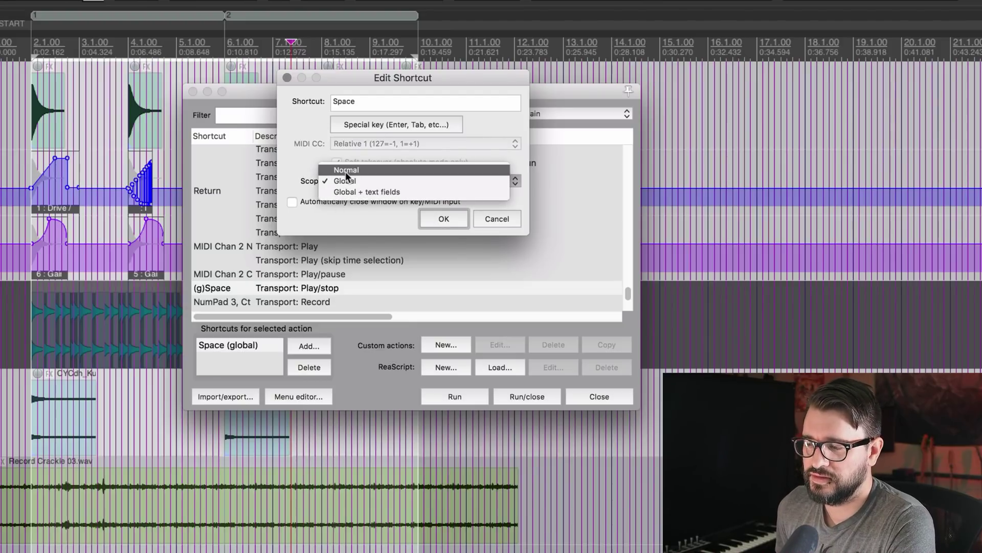
left_click_drag(361, 82, 302, 150)
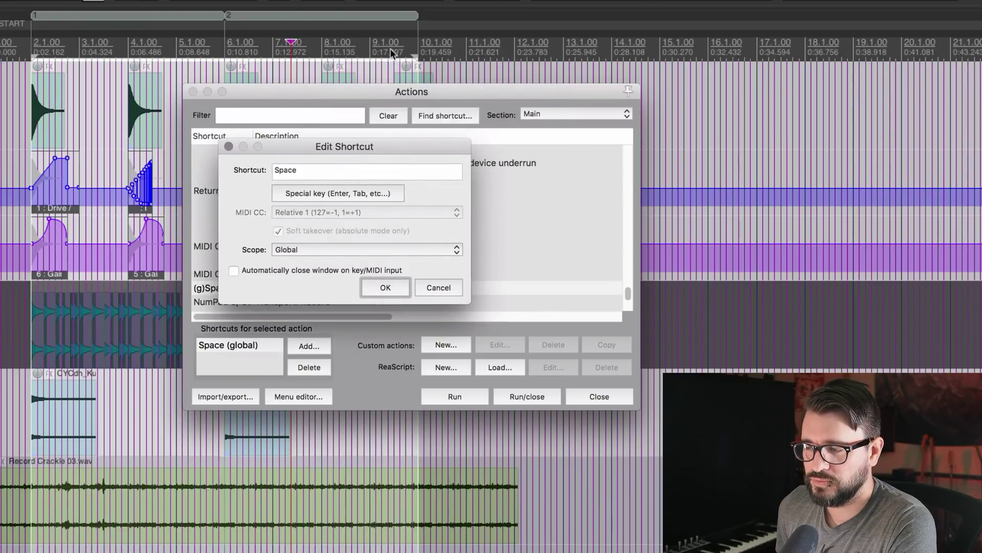
left_click(322, 249)
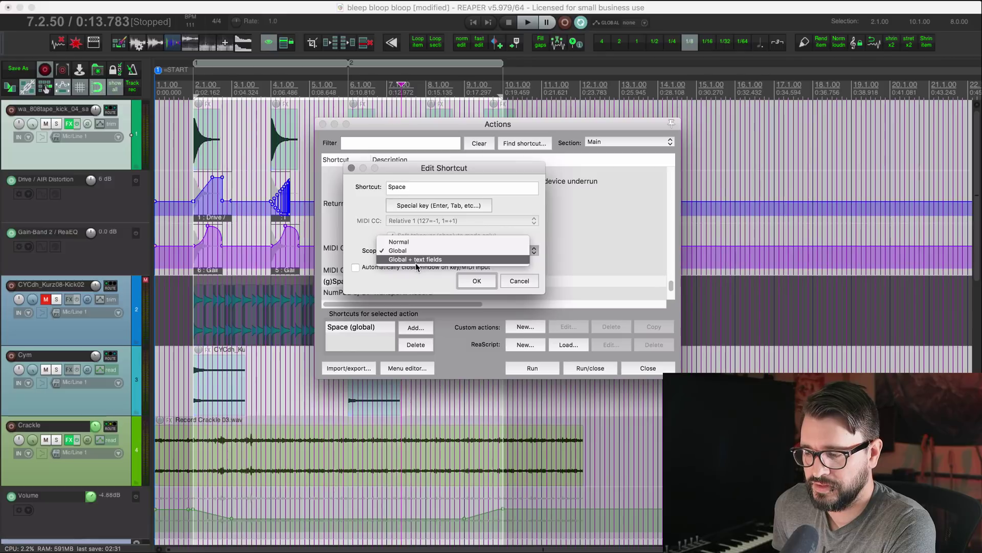
left_click(352, 244)
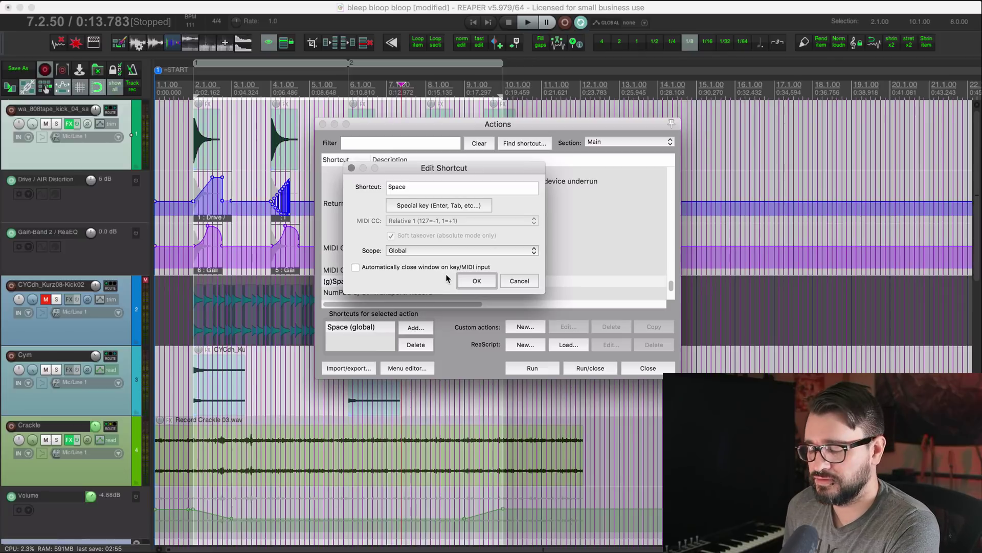
Keep the Space shortcut global, set the edit position to 4.1.00, and test play/stop with Space
left_click(486, 282)
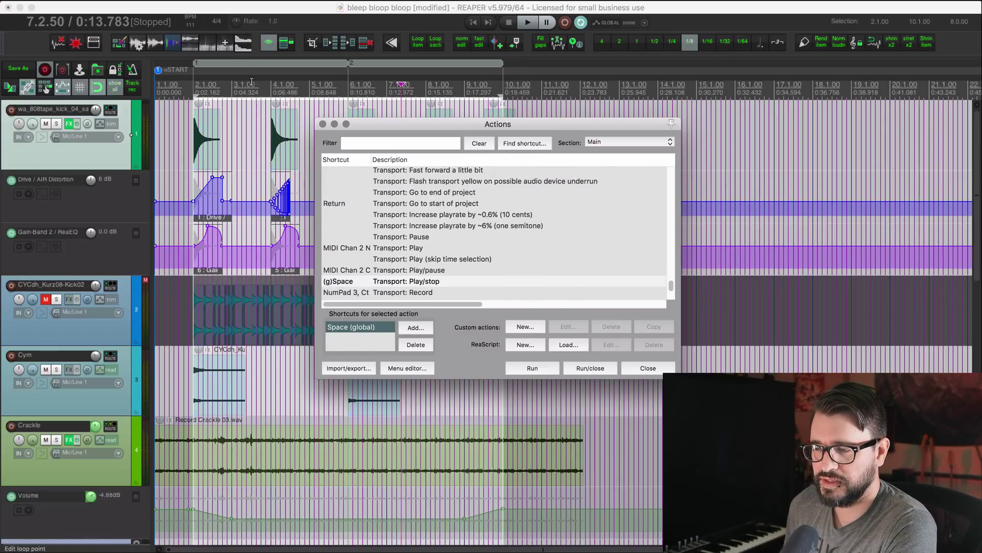
left_click(295, 139)
left_click_drag(378, 127, 379, 89)
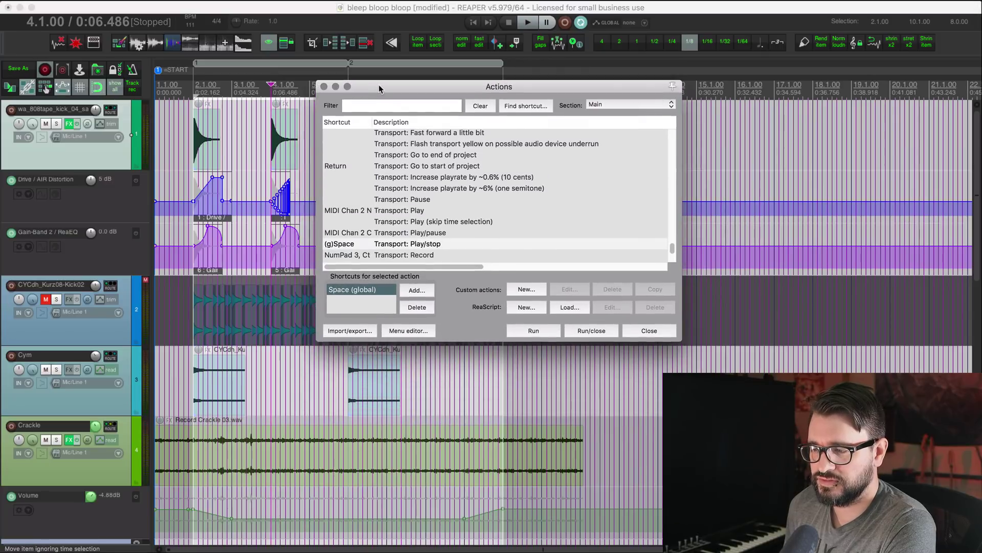
key("space")
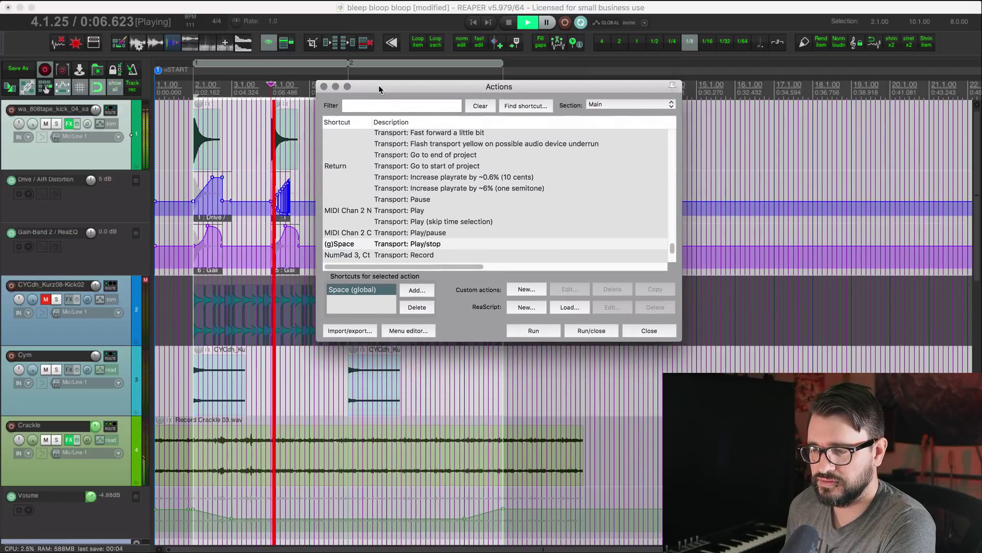
key("space")
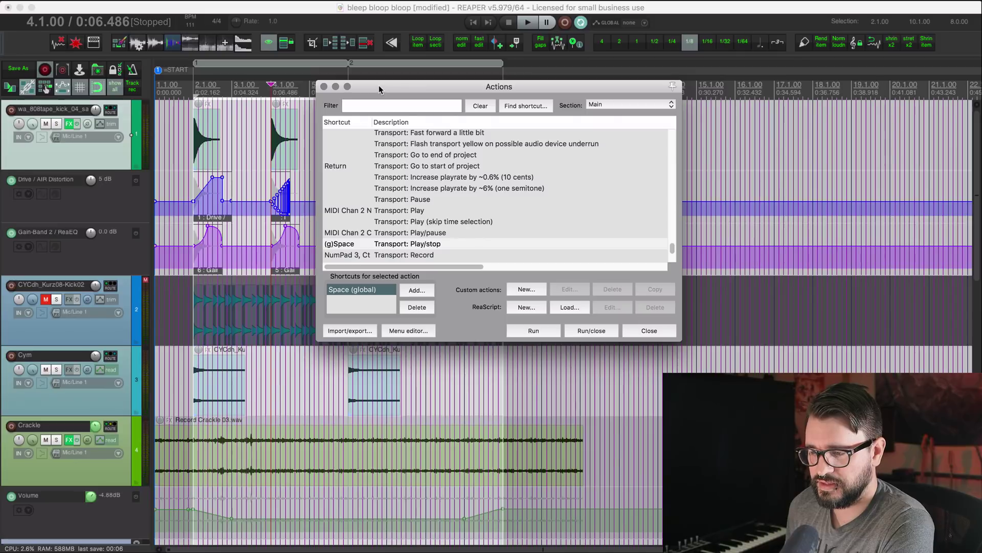
Open the Media Explorer, test Space playback with it focused, and select 0 20 WtrBtle F1 0002.wav
key("super+alt+x")
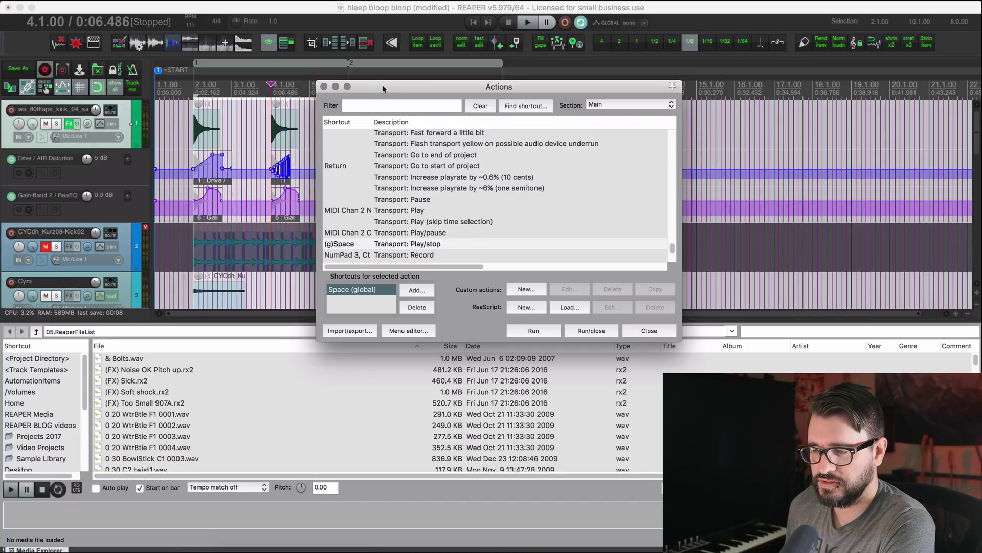
key("space")
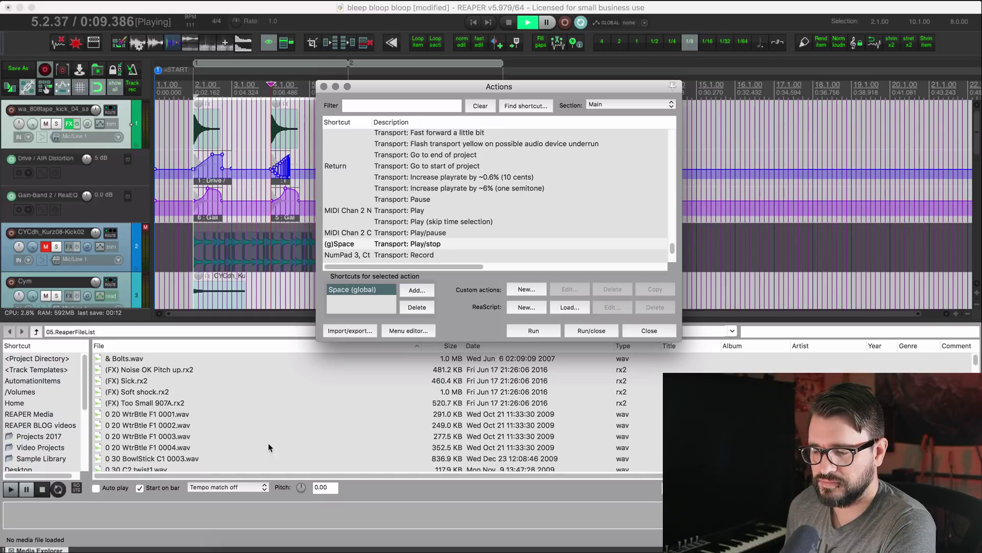
key("space")
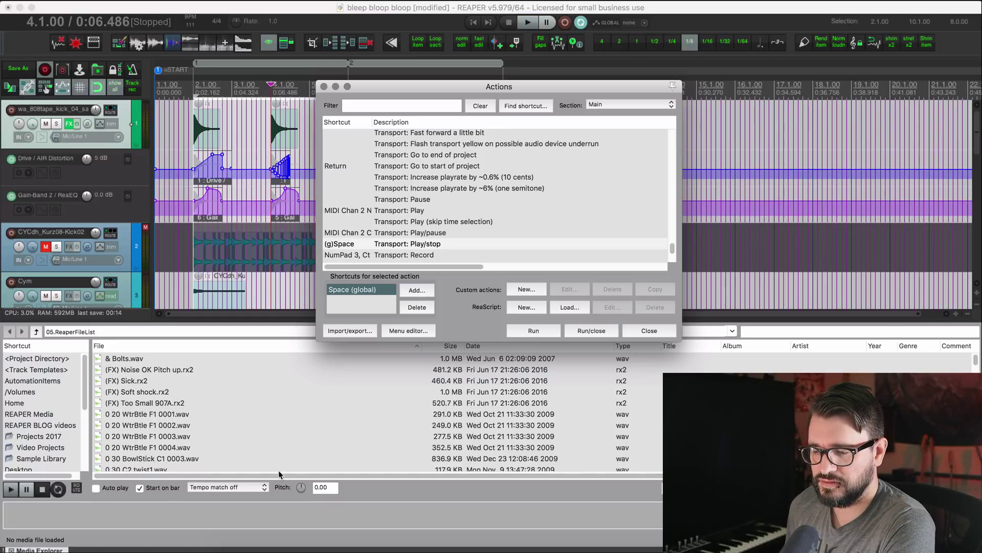
left_click(57, 549)
key("space")
key("space")
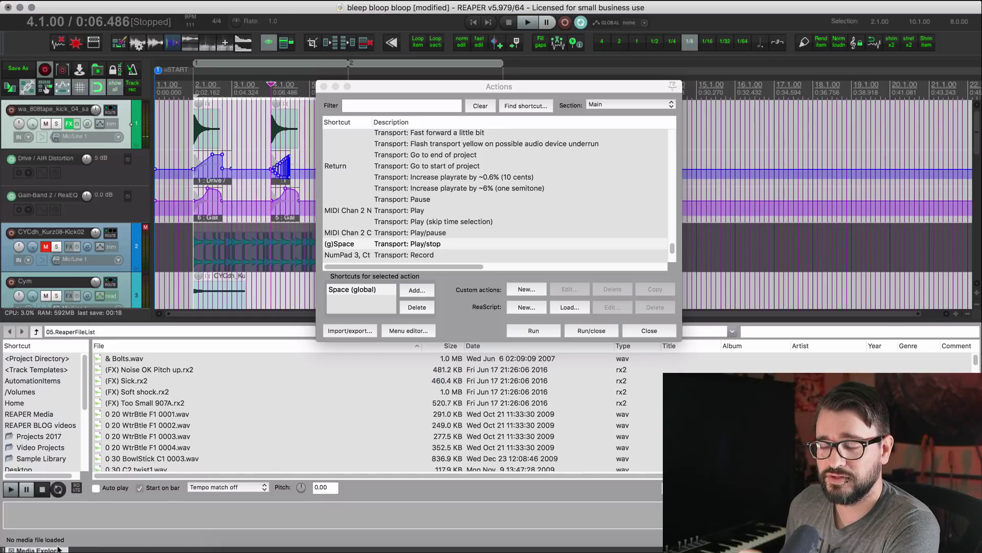
left_click(200, 425)
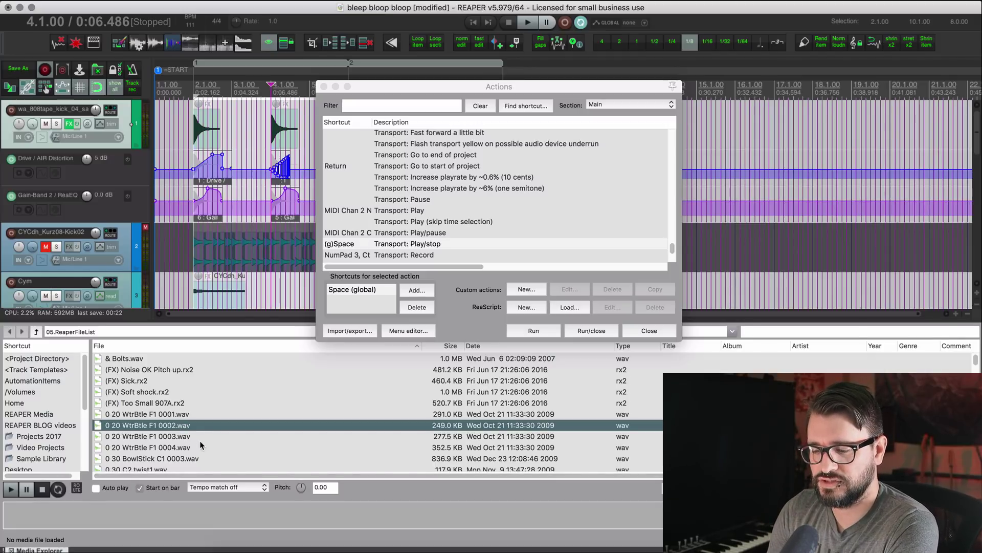
Switch the Actions list section to Media Explorer, then back to Main
left_click(631, 104)
left_click(636, 120)
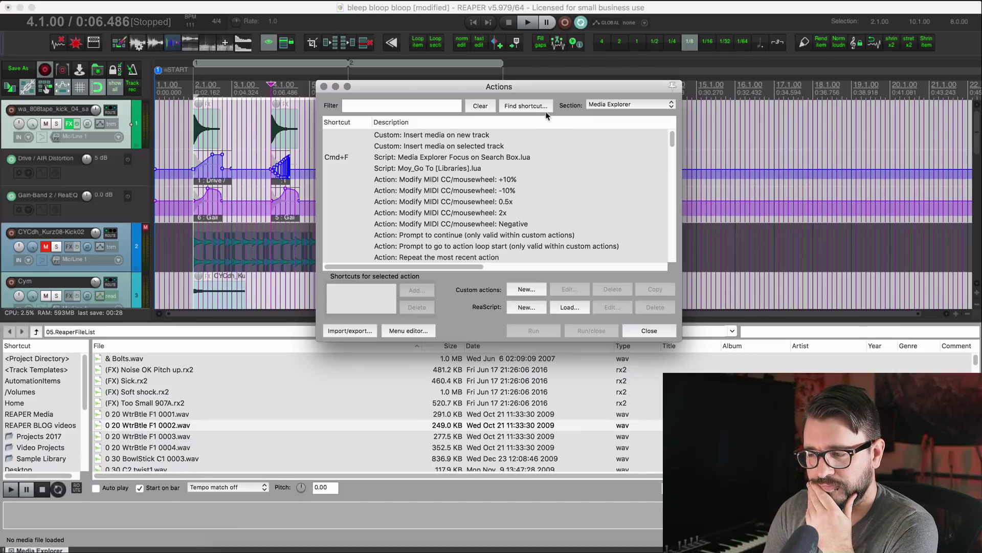
left_click(630, 105)
left_click(632, 83)
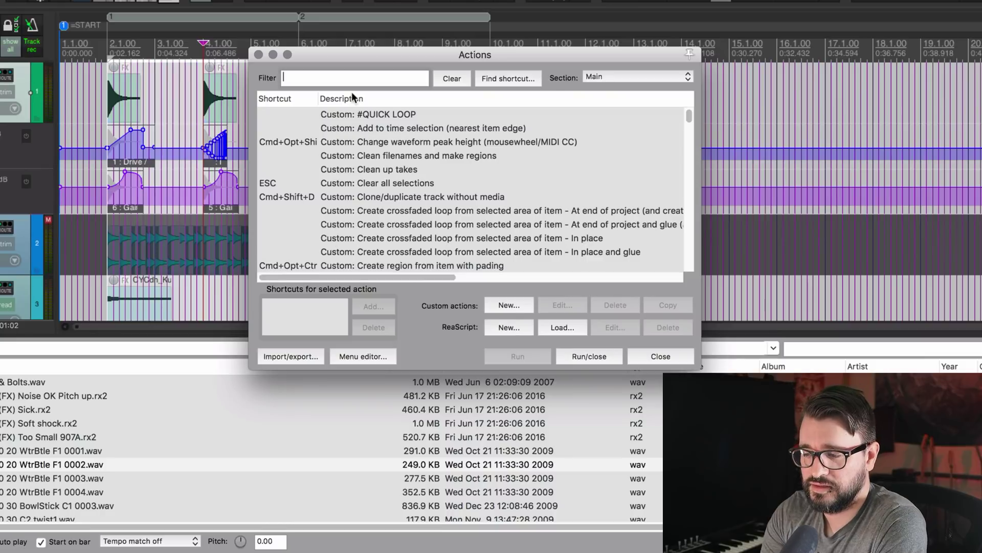
Filter the actions by 'cmd' and browse the matching shortcuts
type("cmd")
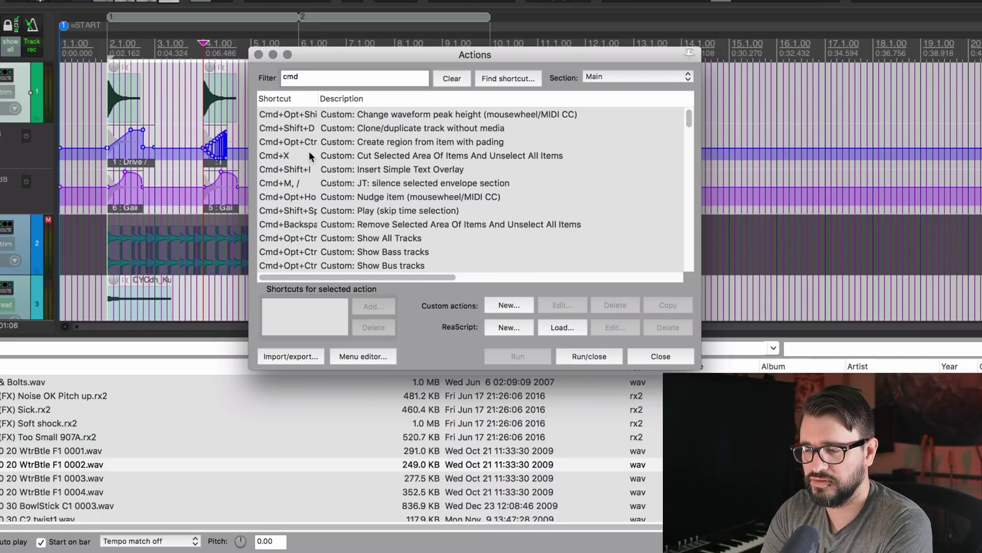
scroll(311, 156, "down", 1)
scroll(311, 157, "down", 10)
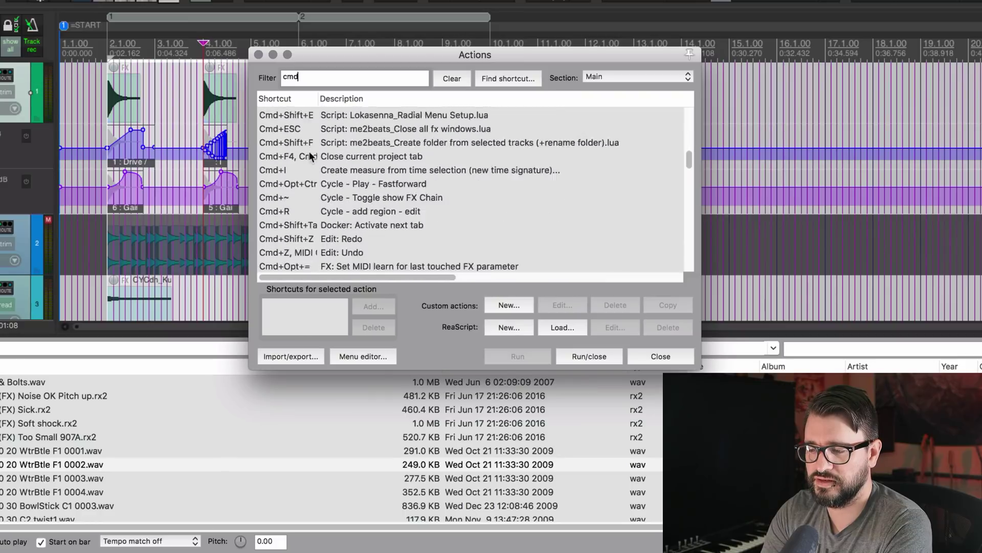
scroll(310, 156, "down", 20)
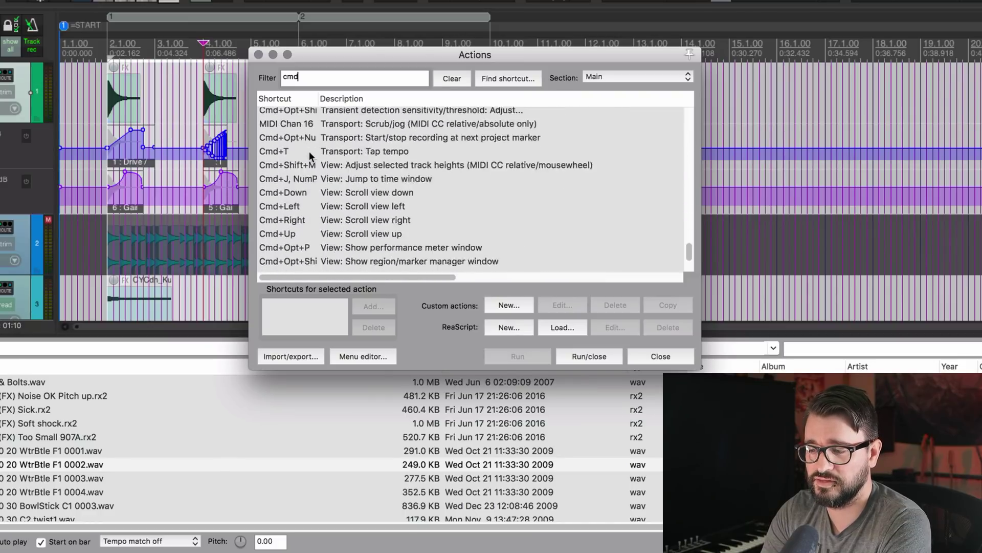
scroll(312, 157, "up", 20)
Replace the filter with 'trl' and browse the matching shortcuts
key("BackSpace")
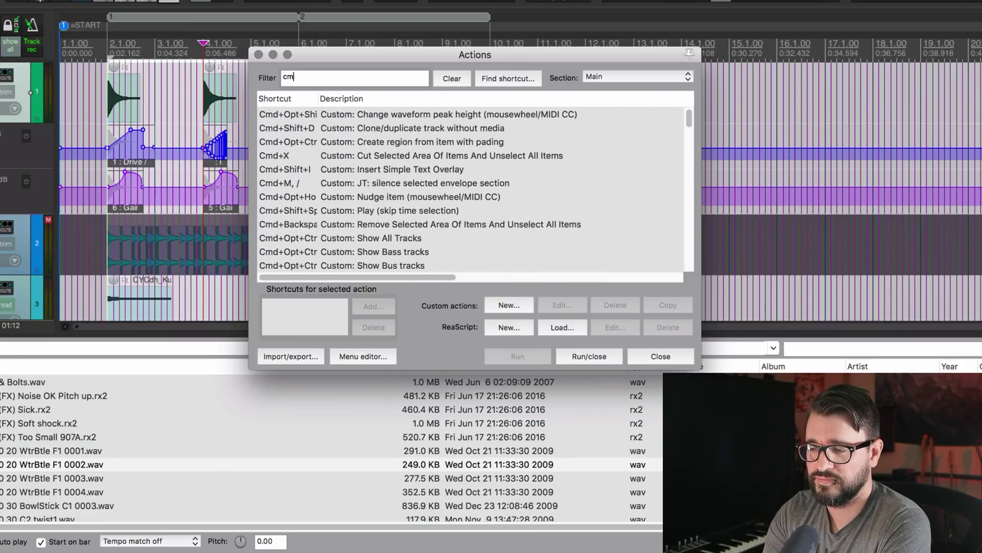
key("BackSpace")
type("trl")
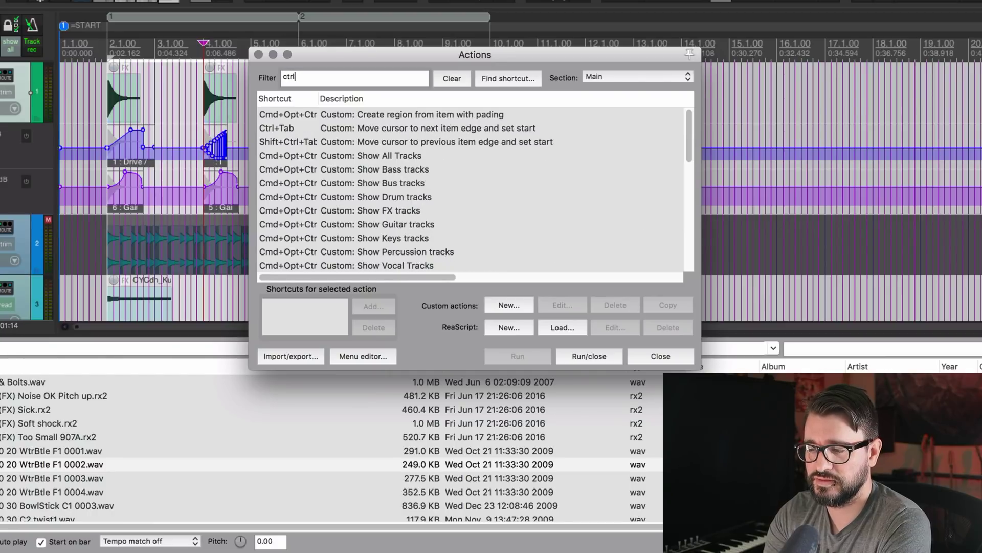
scroll(327, 198, "down", 20)
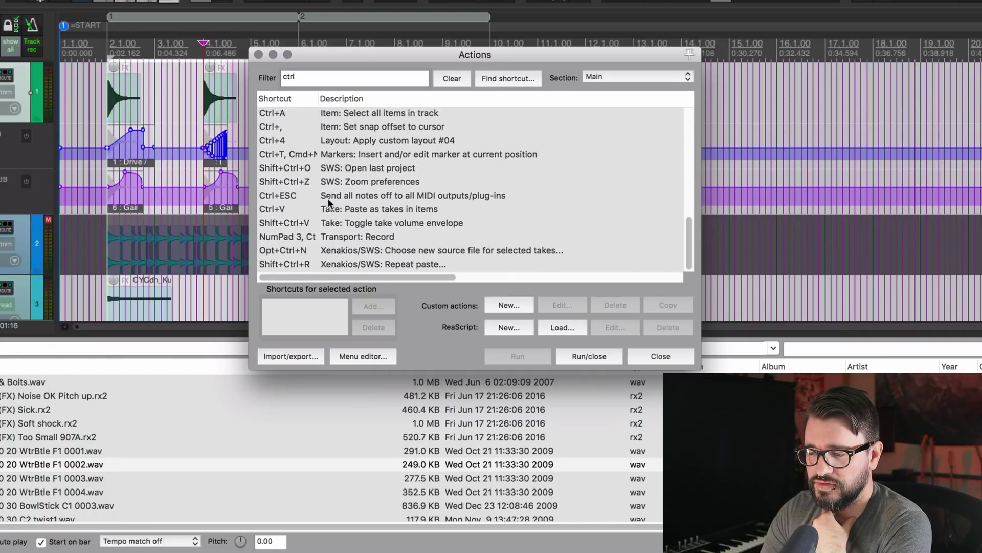
scroll(328, 198, "up", 15)
Change the filter to 'opt' and scroll through the matching actions
key("BackSpace")
key("BackSpace")
key("BackSpace")
key("BackSpace")
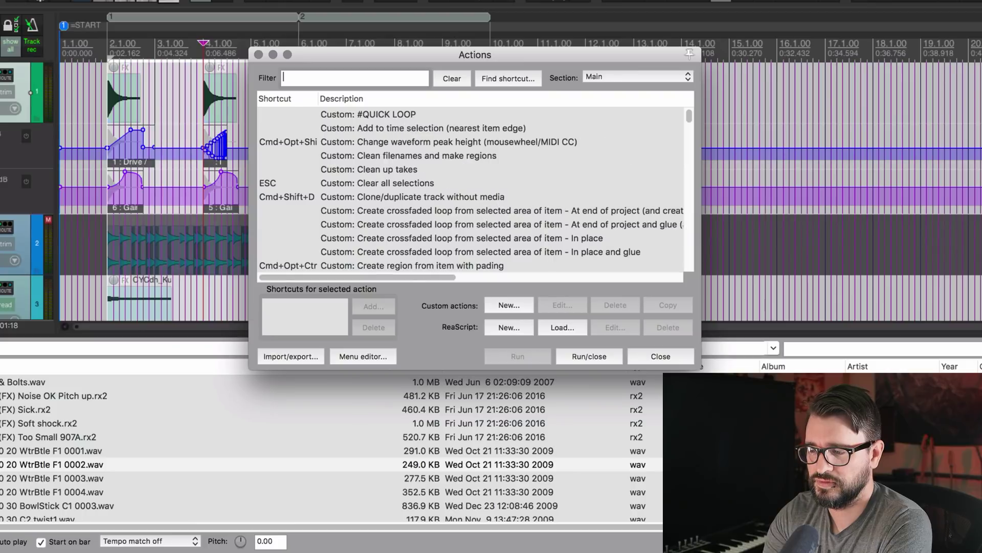
type("x")
key("BackSpace")
type("opt")
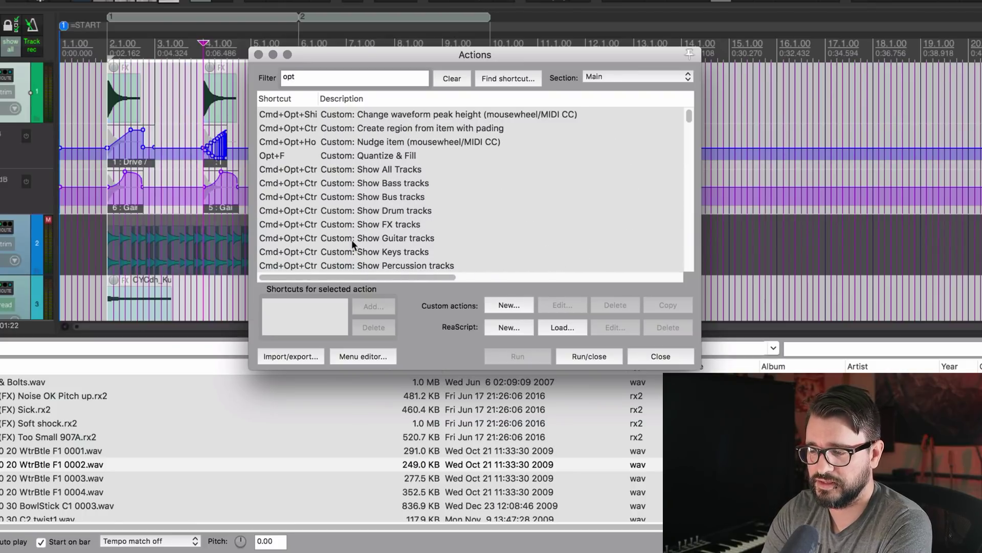
scroll(367, 167, "down", 10)
scroll(365, 167, "down", 2)
scroll(366, 166, "up", 10)
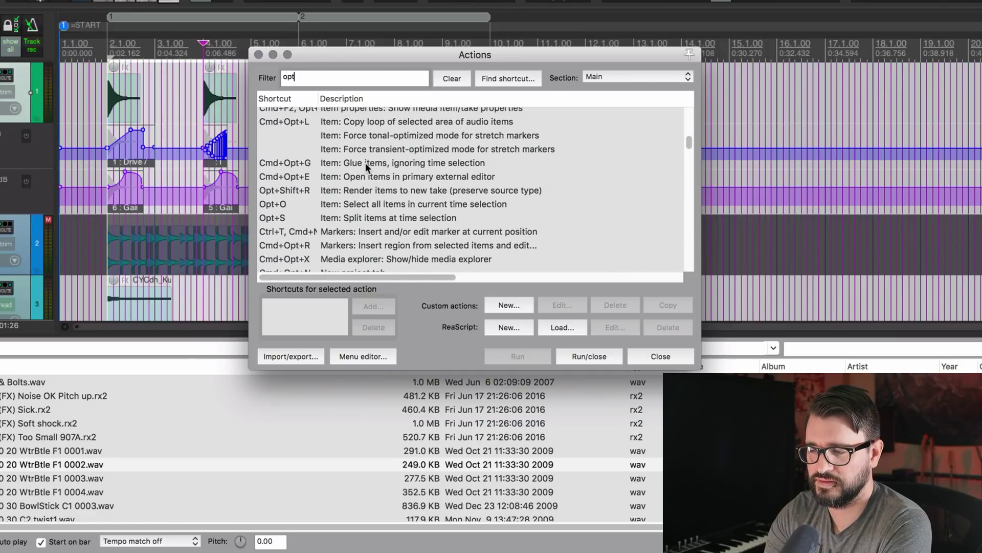
Filter by 'shift+' and scroll through the Shift-shortcut custom and script actions
key("BackSpace")
key("BackSpace")
key("BackSpace")
type("shift+")
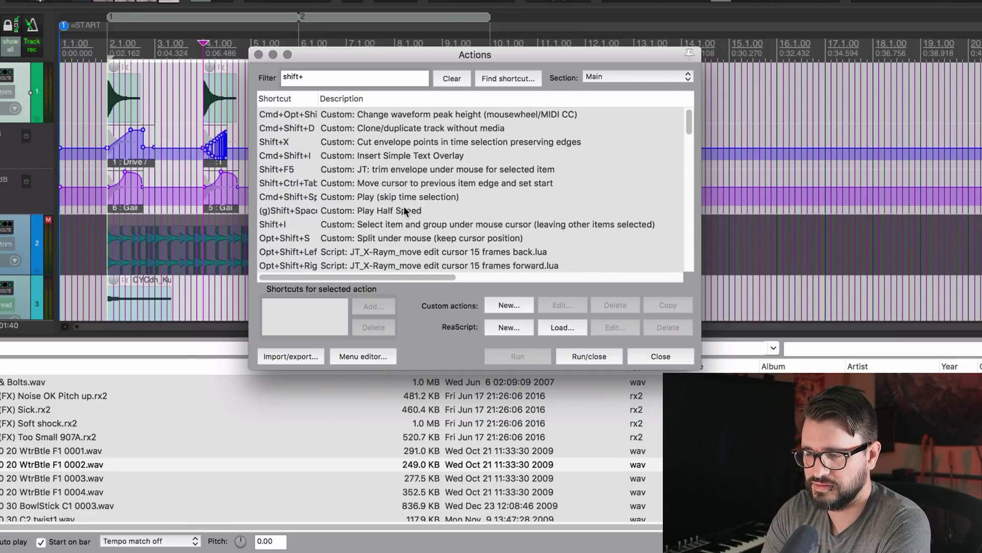
scroll(404, 210, "down", 10)
scroll(404, 210, "up", 15)
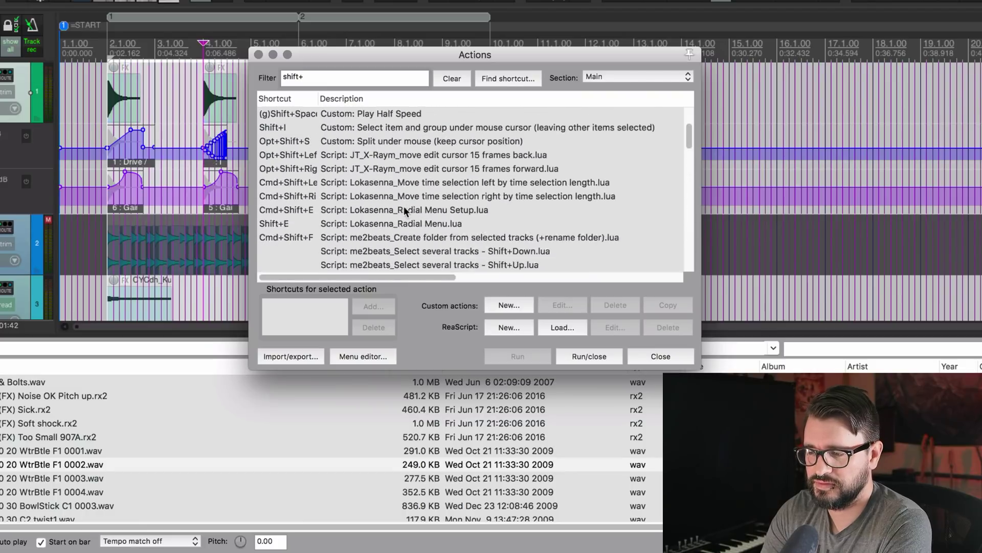
scroll(404, 211, "up", 4)
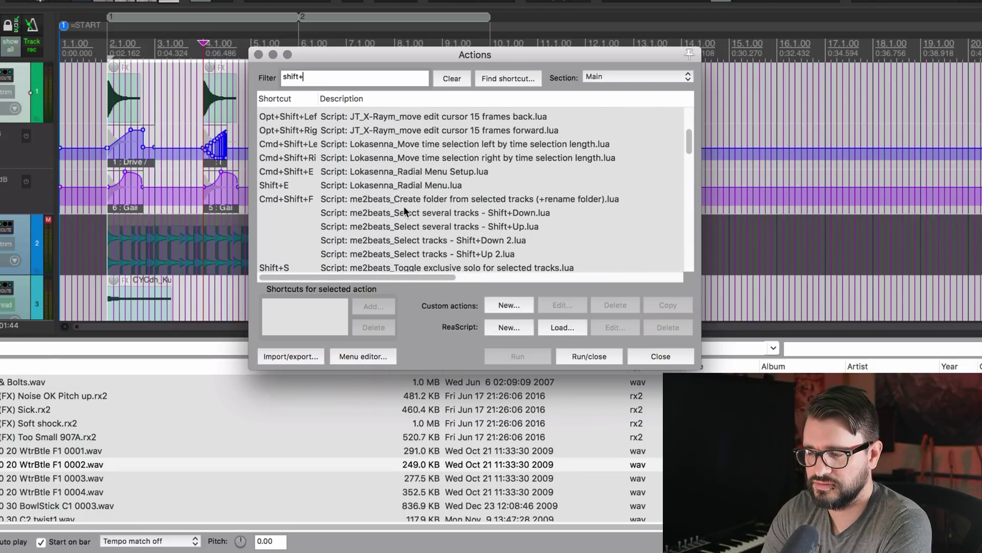
scroll(404, 211, "up", 2)
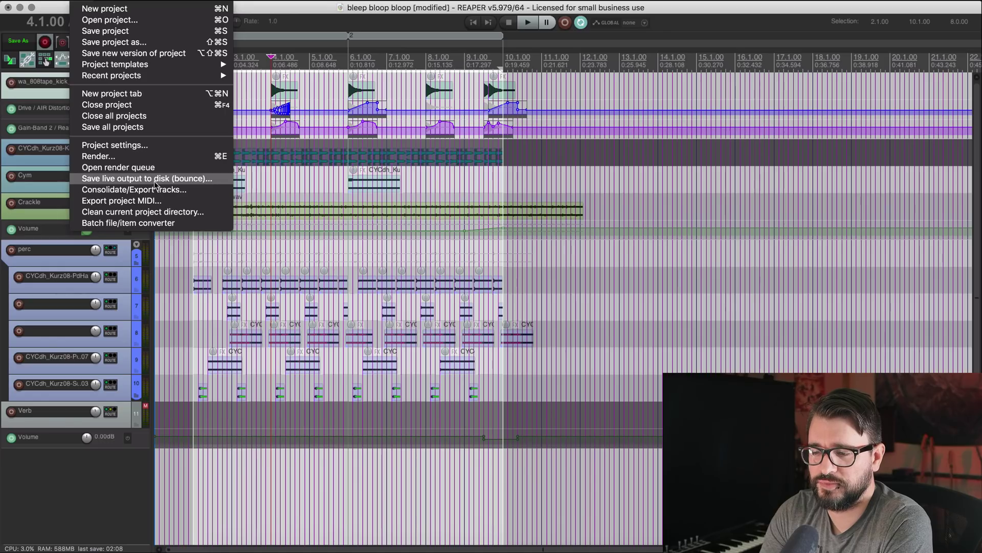
Bring up the live output bounce settings and view the file name Wildcards list
left_click(167, 180)
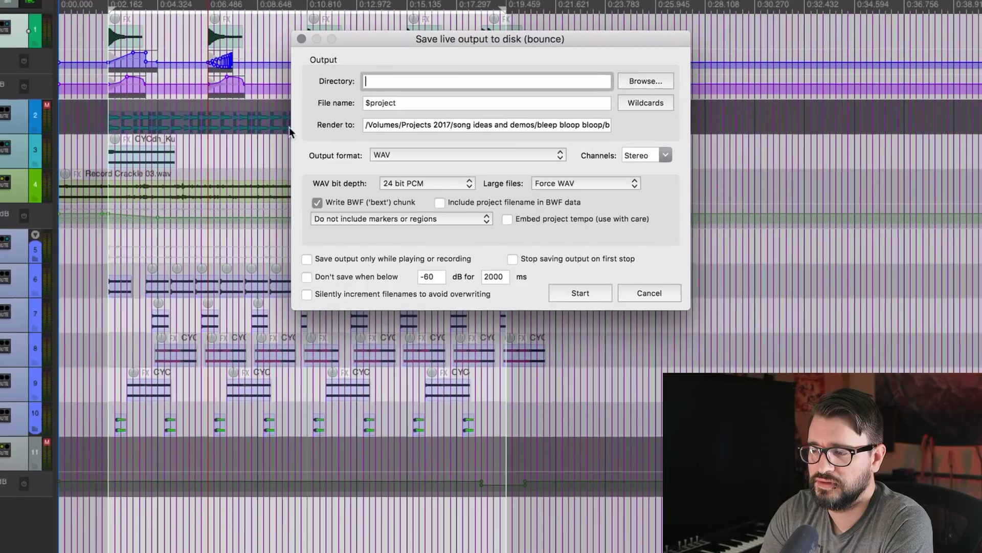
left_click_drag(361, 20, 323, 81)
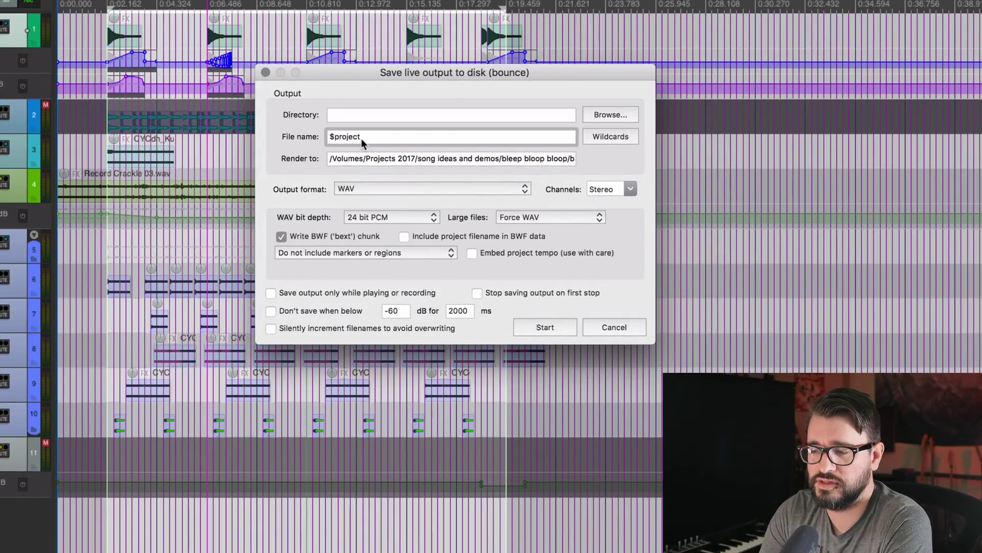
left_click(594, 139)
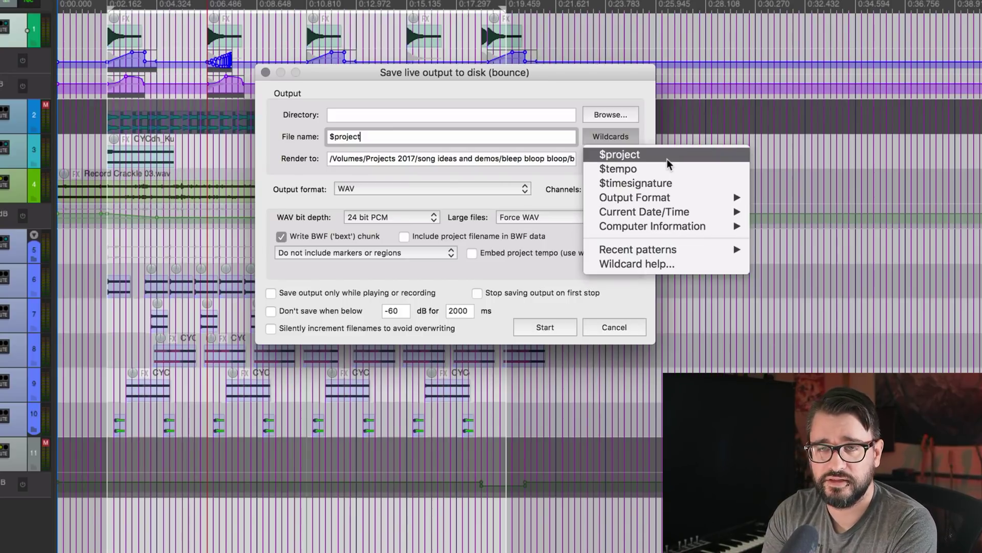
left_click(598, 103)
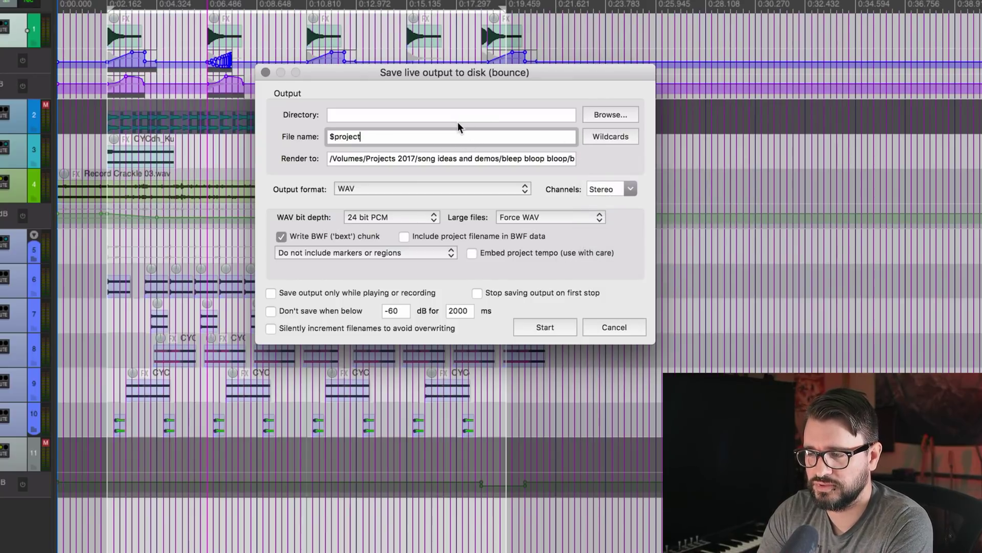
Append ' - live' after $project in the file name, giving bleep bloop bloop - live.wav
left_click_drag(435, 159, 715, 191)
left_click(372, 137)
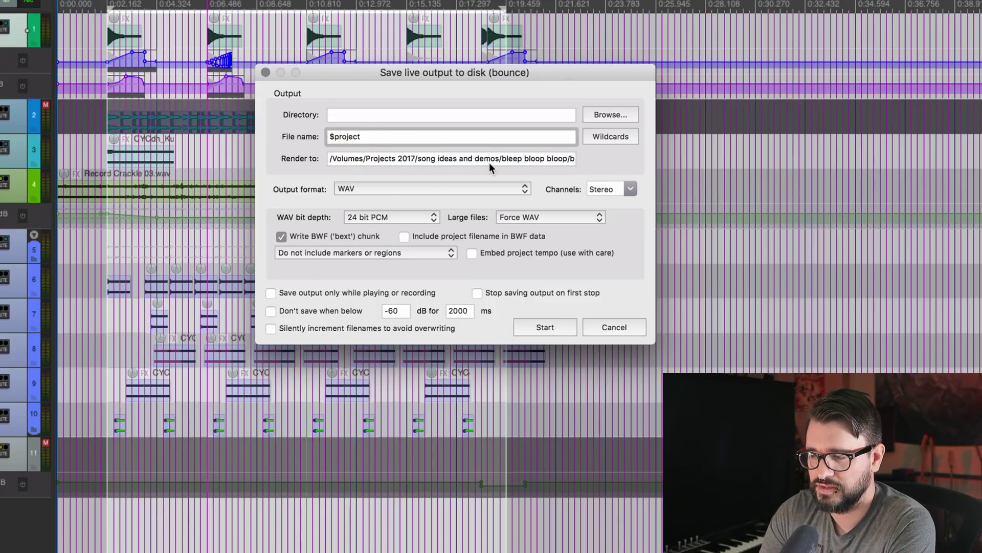
left_click_drag(491, 162, 508, 160)
left_click_drag(586, 170, 665, 172)
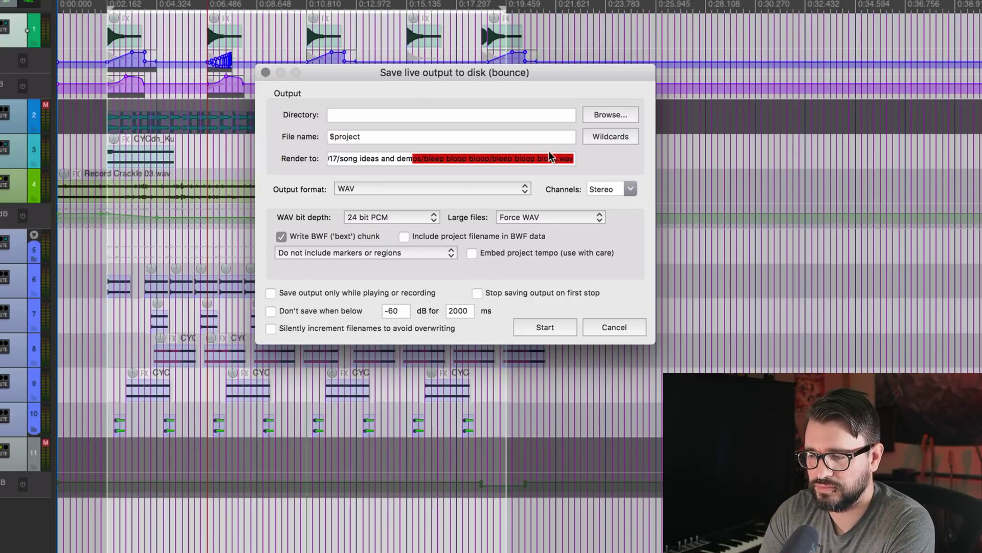
left_click(486, 142)
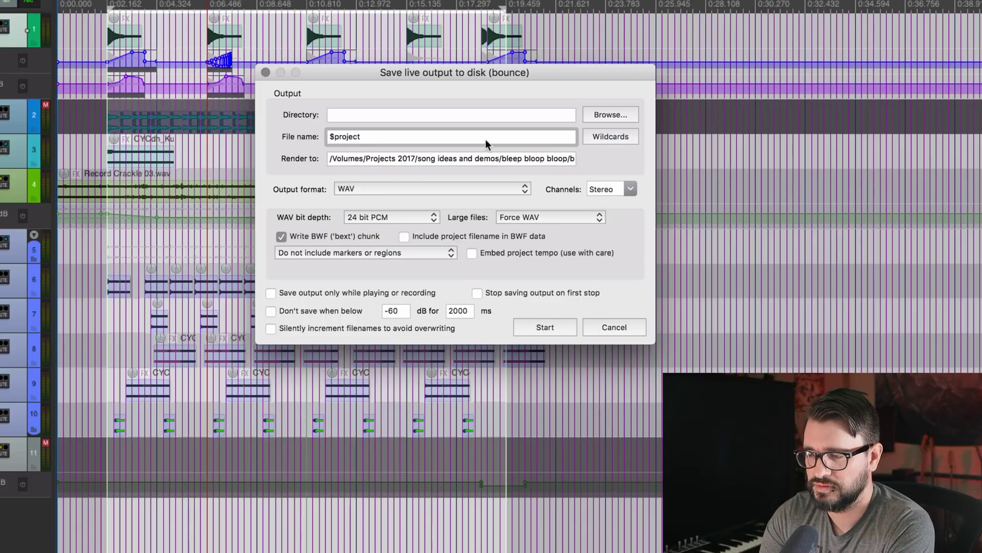
type("-")
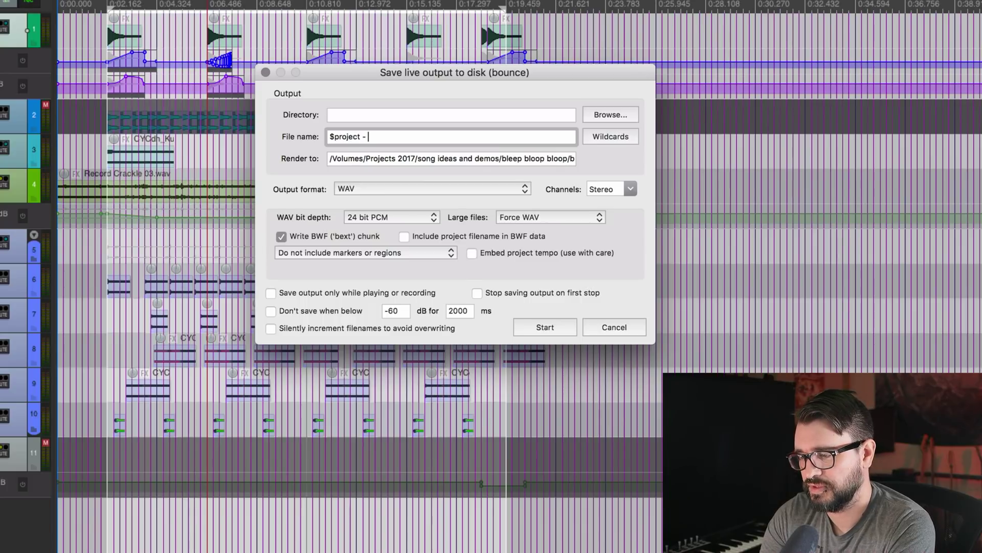
type(" live")
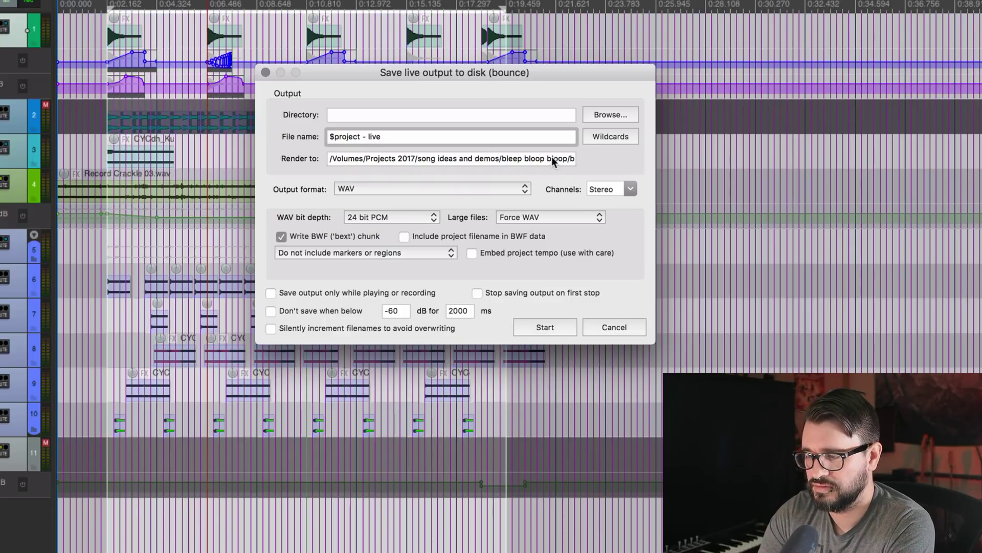
left_click_drag(558, 158, 570, 174)
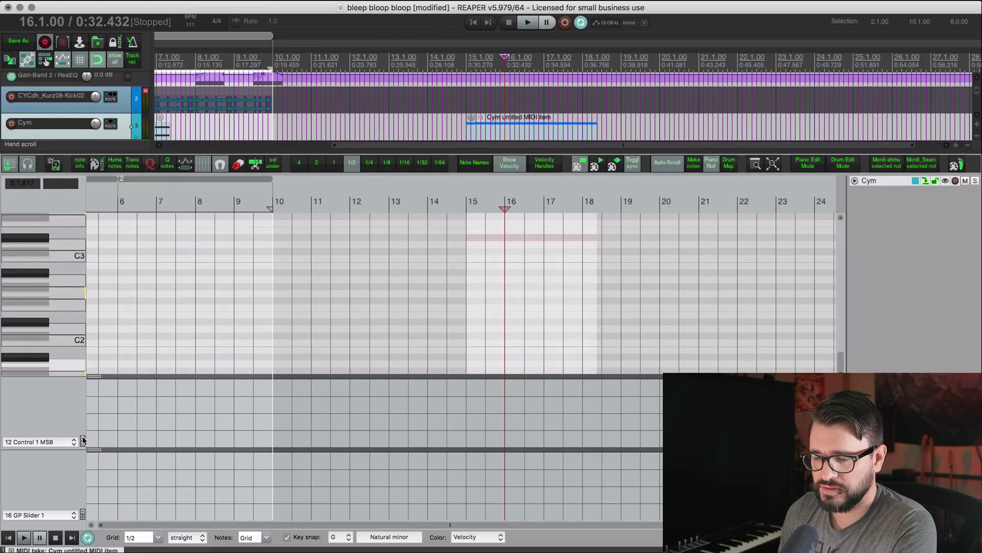
Move the edit cursor between bars 3 and 9 by clicking in the MIDI editor's CC lanes
scroll(270, 360, "left", 5)
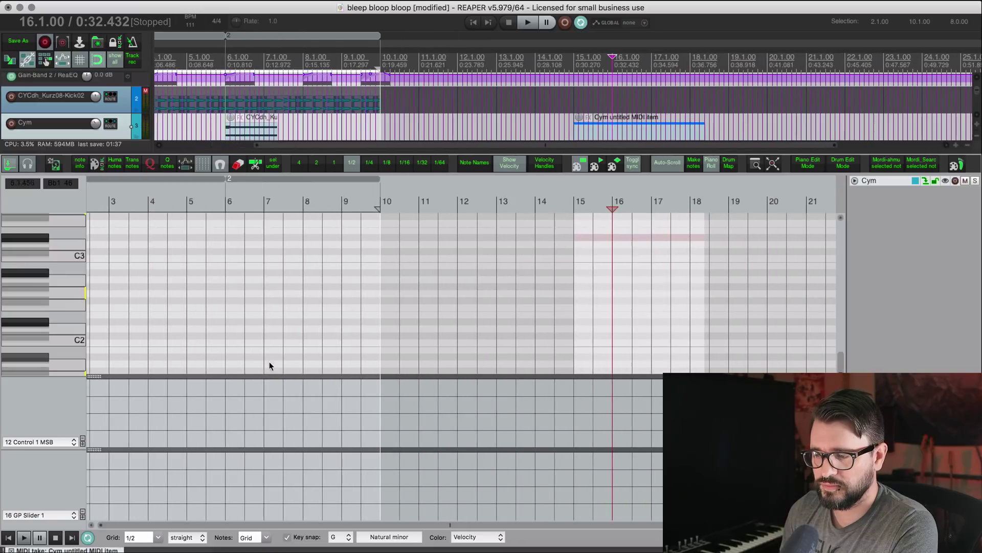
left_click(266, 401)
left_click(323, 398)
left_click(270, 396)
left_click(226, 400)
left_click(175, 399)
left_click(304, 401)
left_click(417, 401)
left_click(320, 472)
left_click(268, 474)
left_click(304, 420)
left_click(363, 394)
Scroll to the Cym item and leave the edit cursor at its start, 15.3.00
left_click(690, 132)
scroll(669, 278, "right", 3)
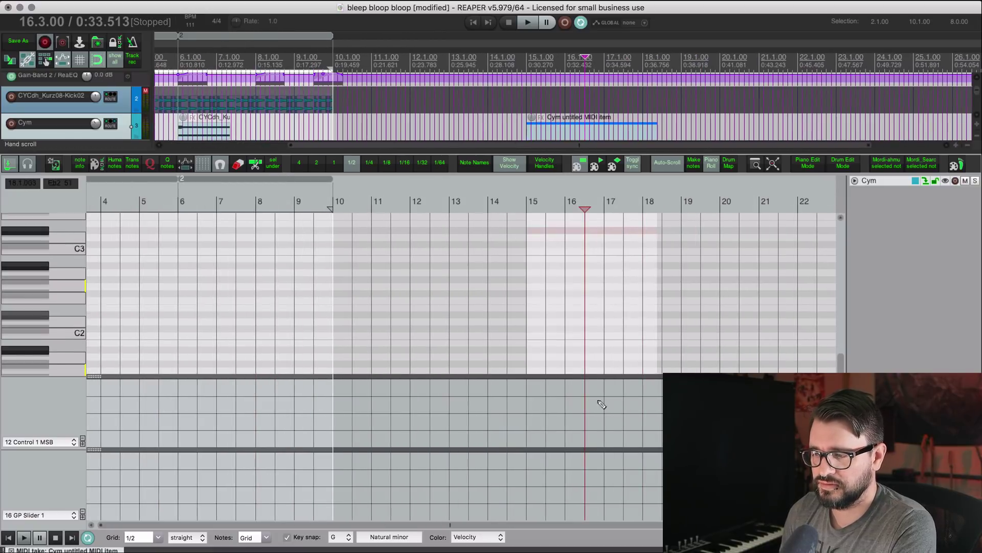
left_click(546, 410)
left_click(623, 409)
left_click(563, 409)
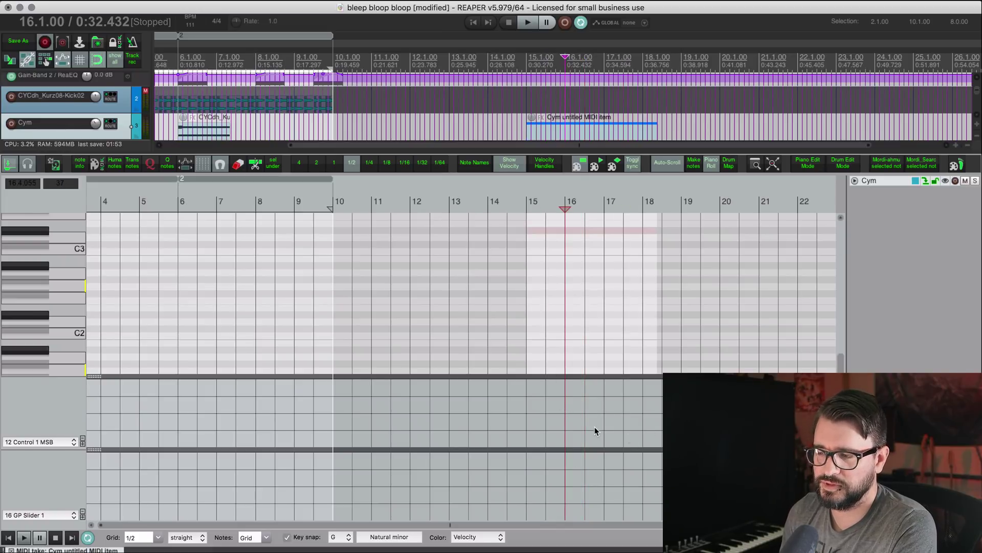
left_click(539, 405)
scroll(441, 462, "left", 2)
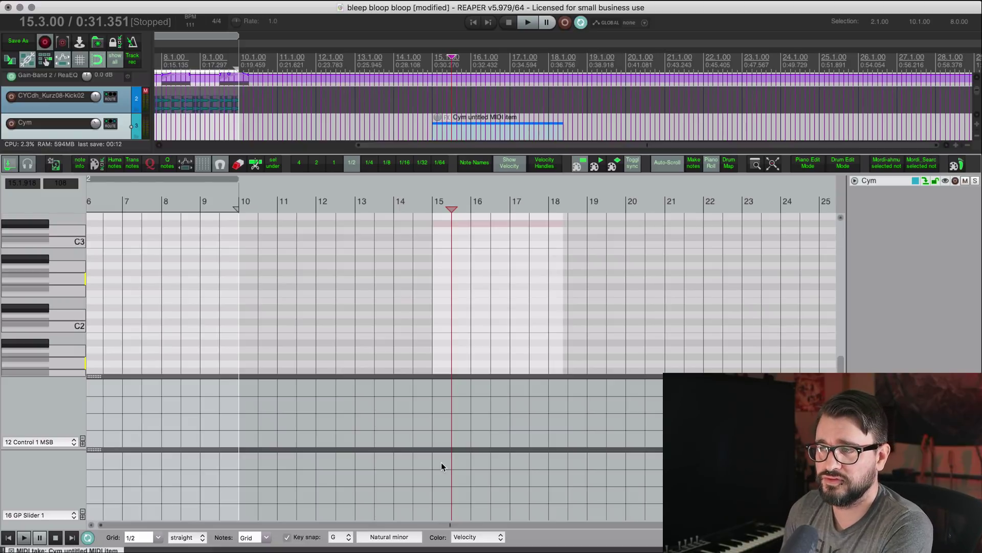
Draw seven Control 1 MSB events across bars 15–17.5 and paste them into GP Slider 1
mouse_move(432, 423)
left_mouse_down()
mouse_move(448, 393)
mouse_move(543, 415)
mouse_move(558, 409)
left_mouse_up()
left_click_drag(434, 384, 589, 438)
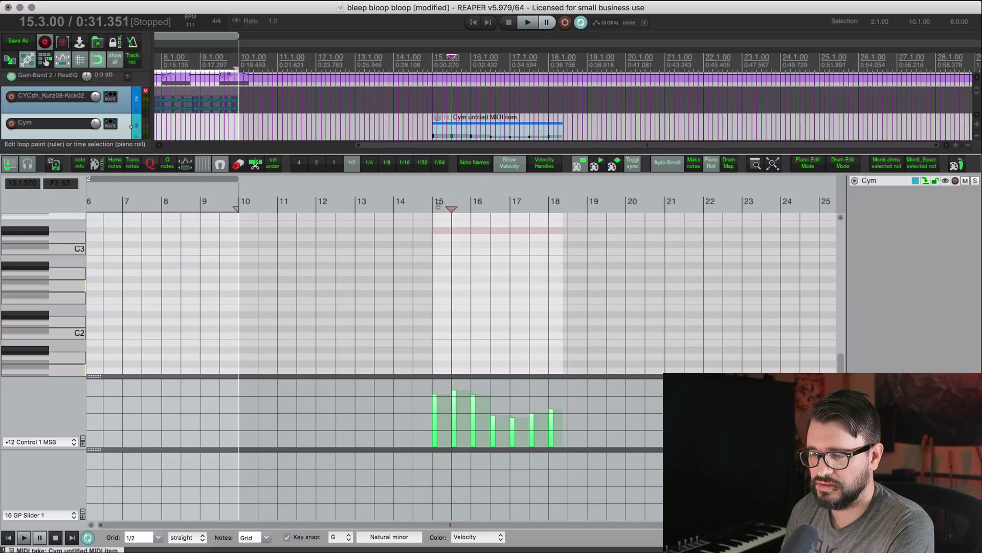
key("Left")
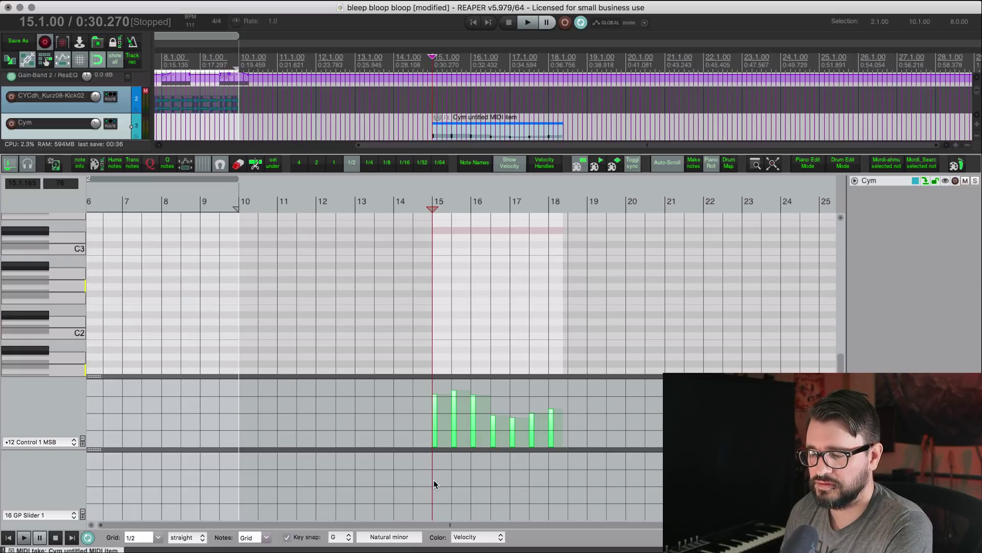
key("super+v")
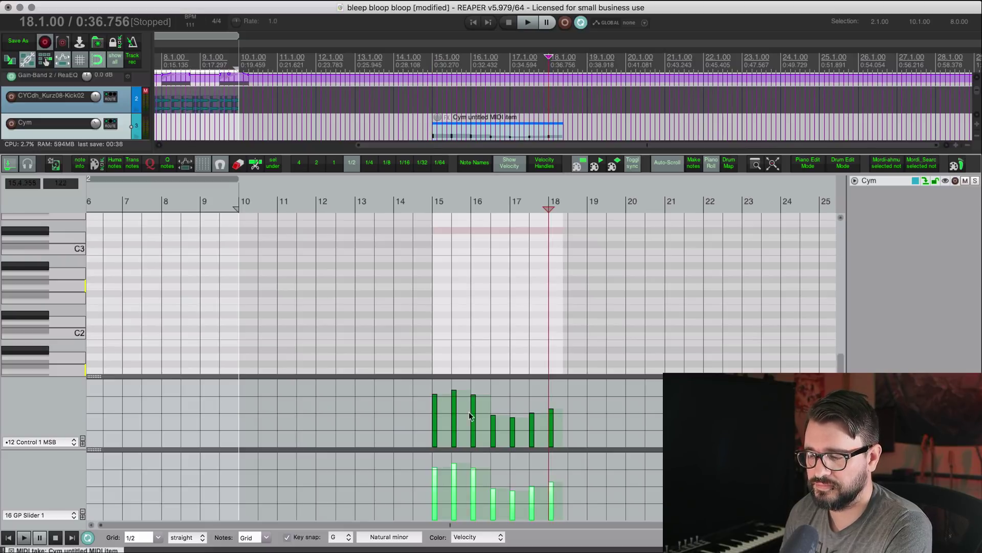
Lower the second and third GP Slider 1 values
left_click_drag(469, 384, 526, 434)
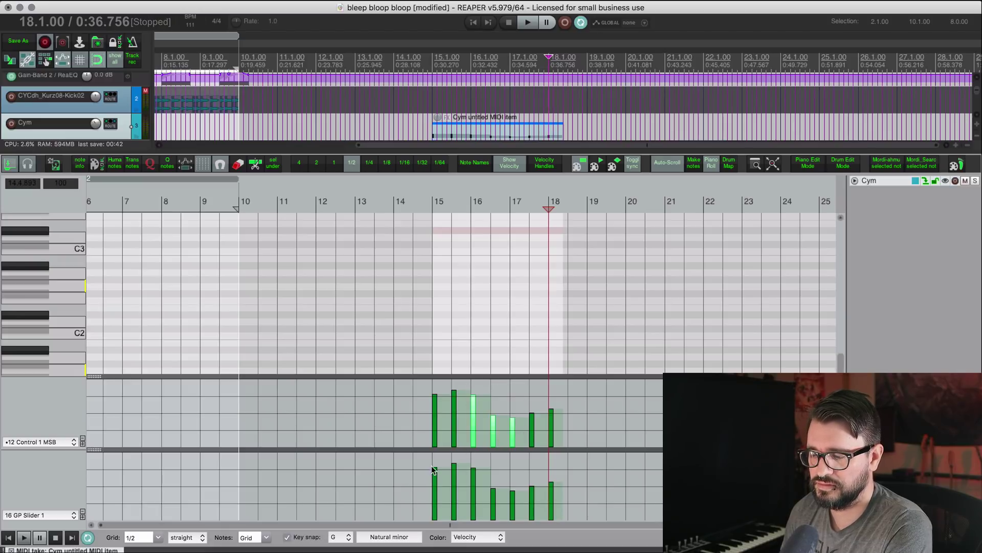
left_click_drag(432, 461, 475, 513)
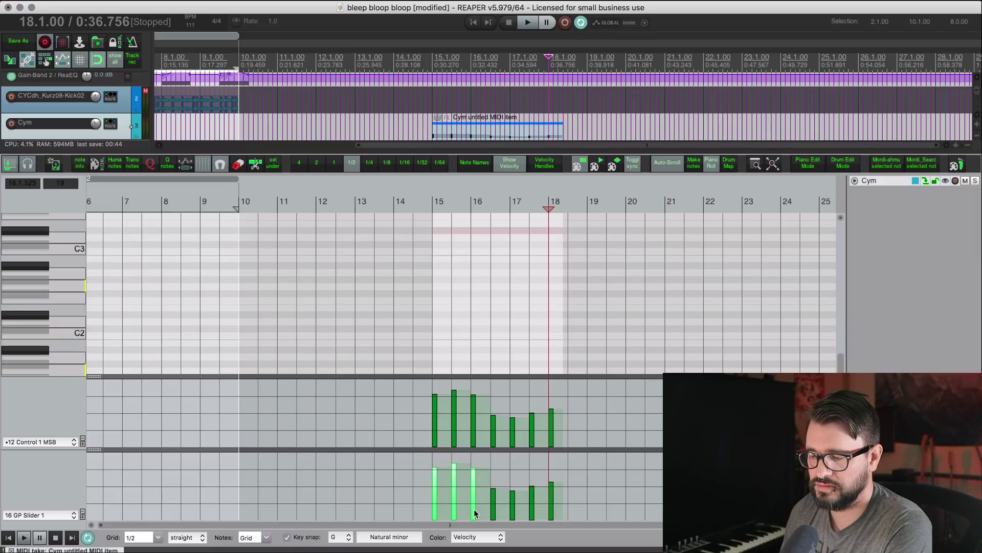
key("Right")
left_click(439, 493)
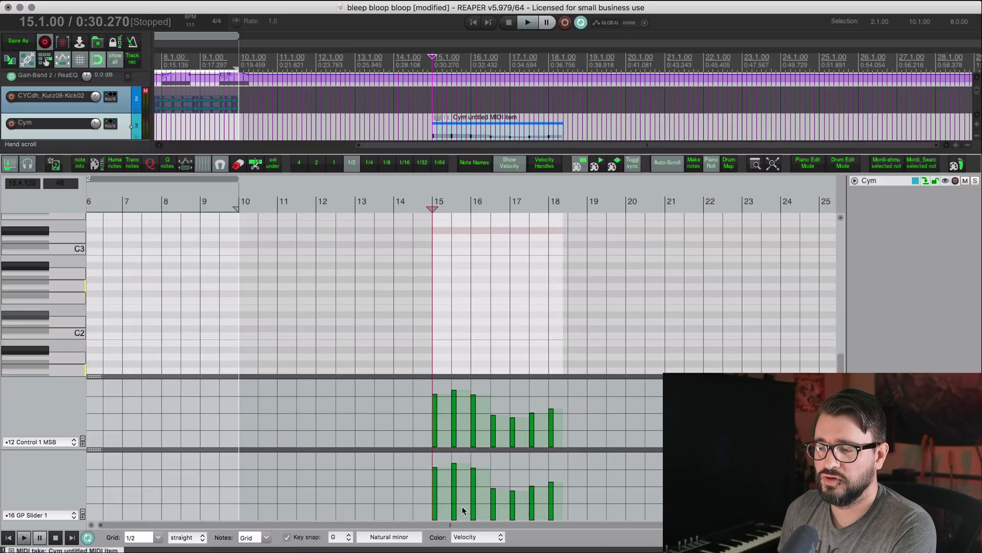
left_click_drag(444, 508, 475, 490)
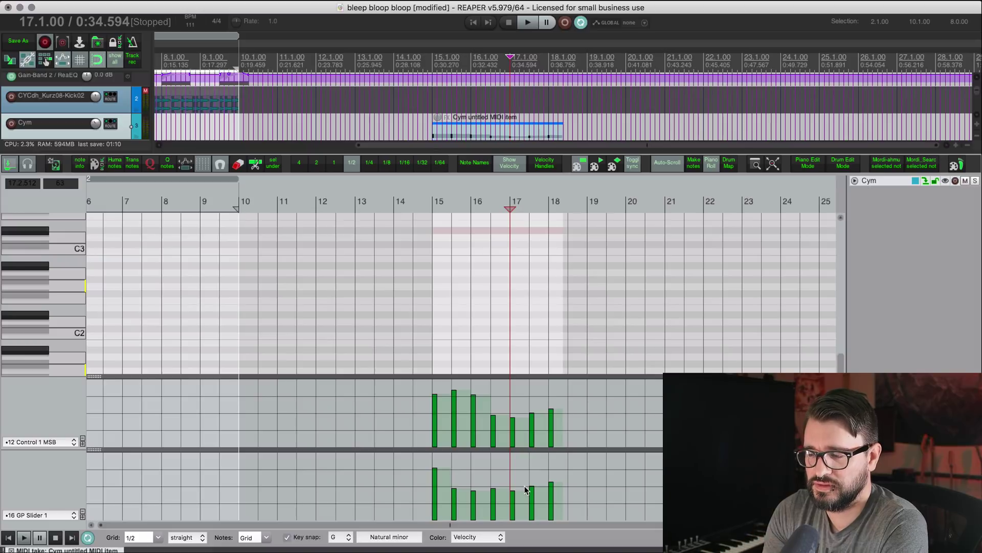
Close the MIDI editor, place the cursor on the Cym item, and show Preferences > Media > MIDI
key("Escape")
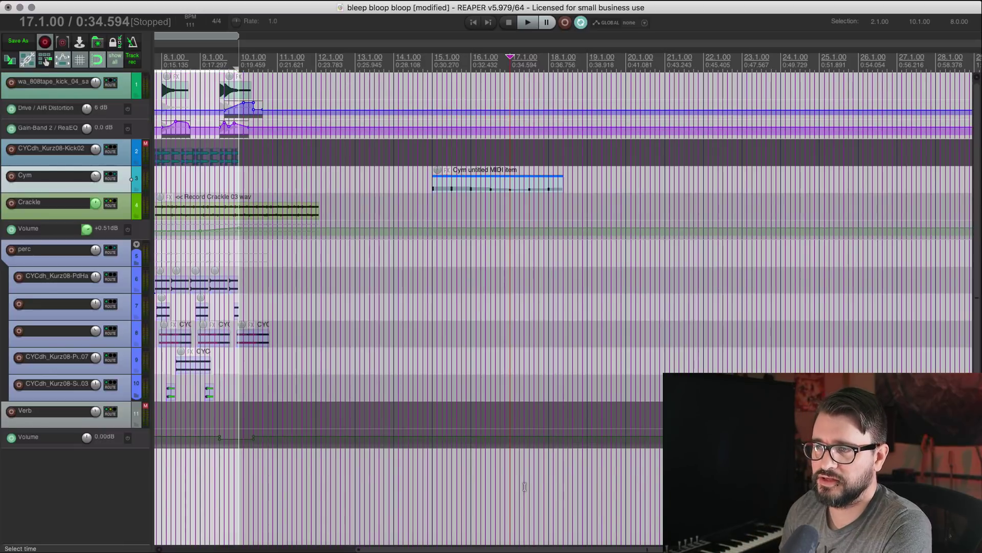
left_click(493, 195)
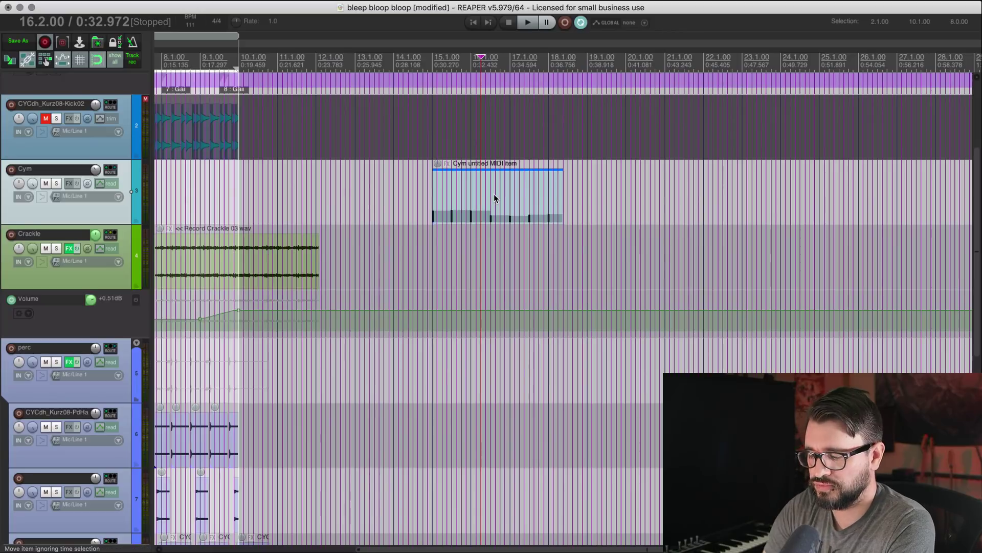
key("super+comma")
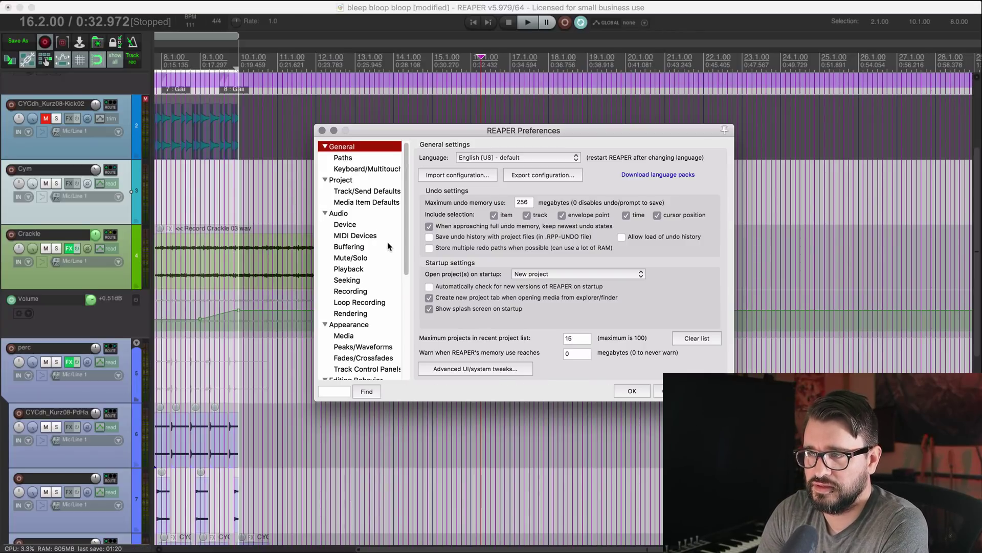
scroll(377, 270, "down", 8)
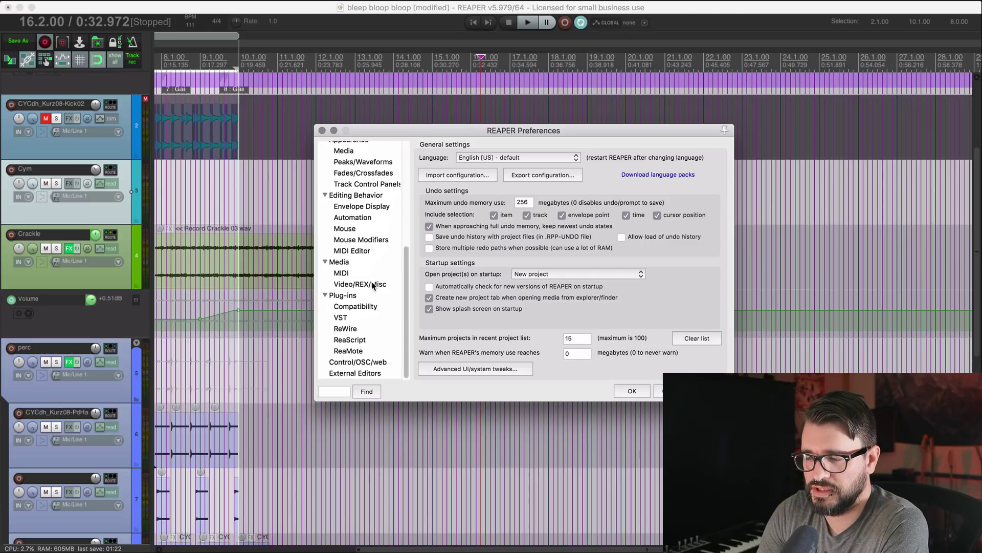
left_click(358, 276)
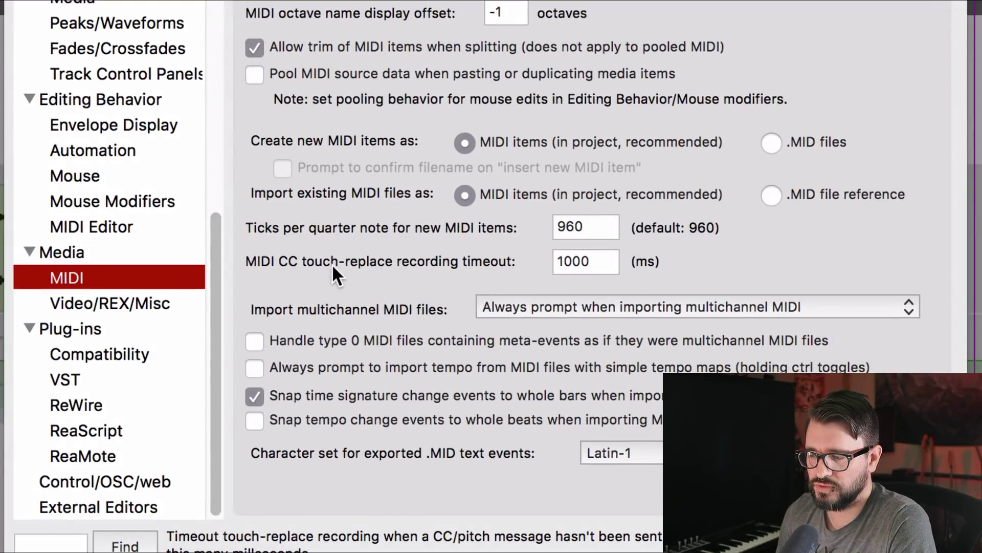
Inspect the MIDI CC touch-replace recording timeout of 1000 ms
left_click(594, 262)
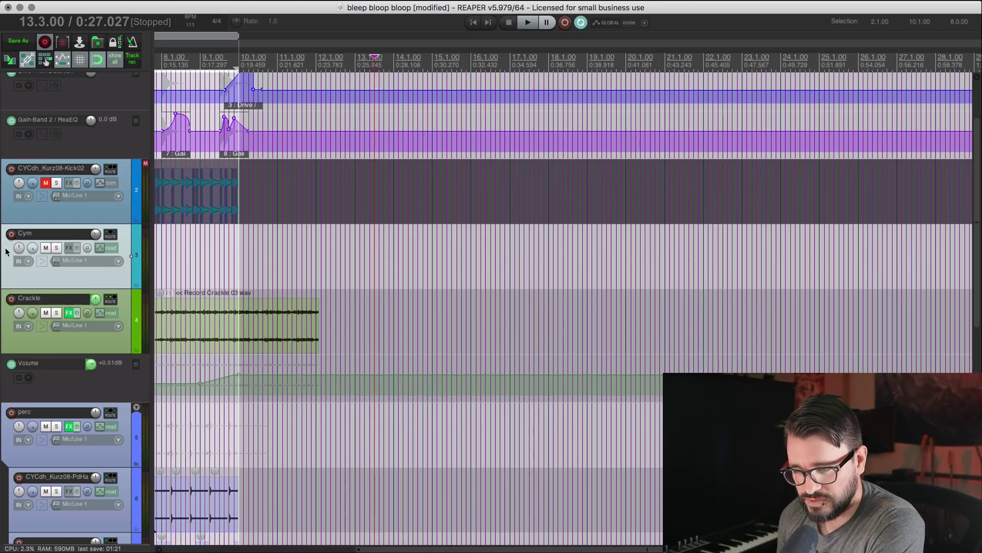
Record-arm the Cym track and set the record start to 13.3.50
left_click(11, 233)
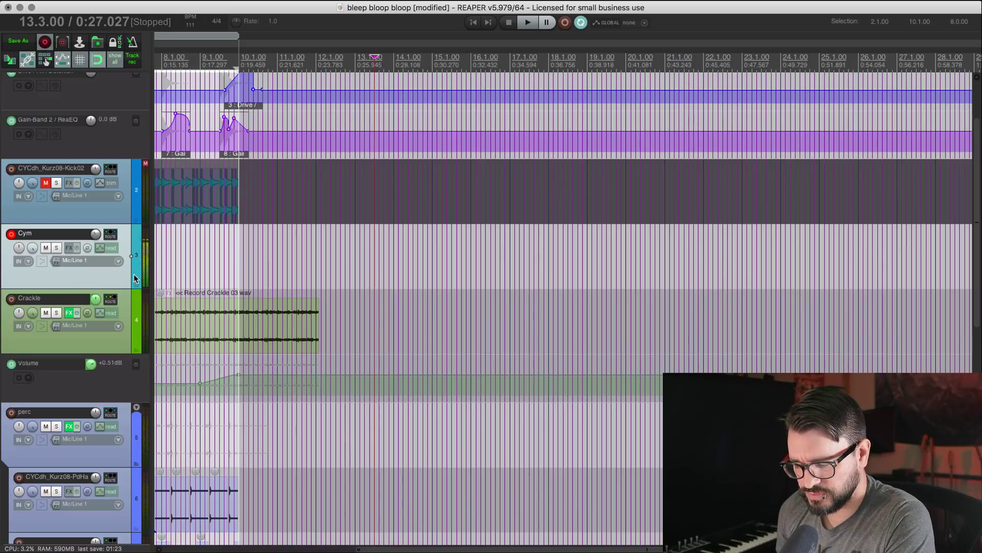
left_click(376, 255)
scroll(377, 255, "up", 5)
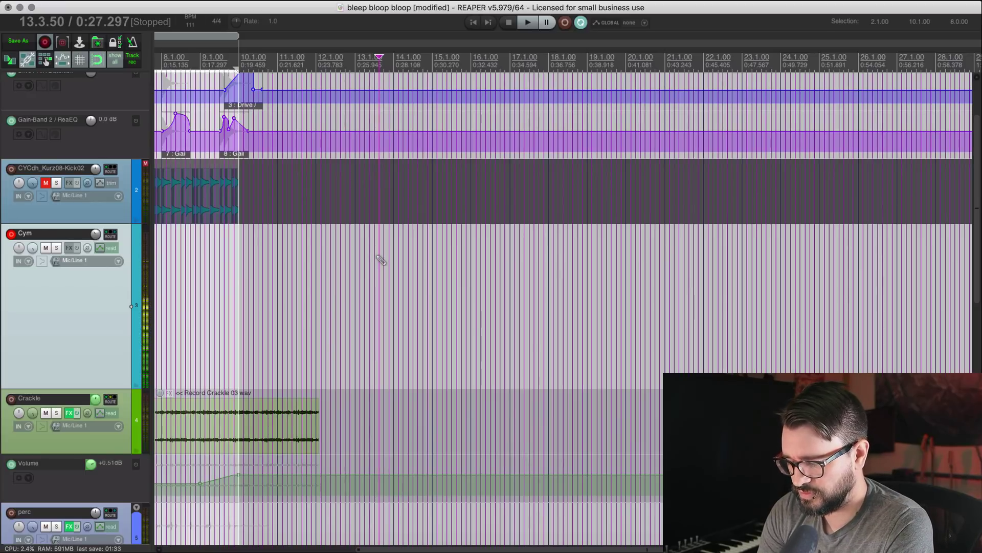
Set the global recording pass counter to 1 using the 'recording pass' action
key("shift+slash")
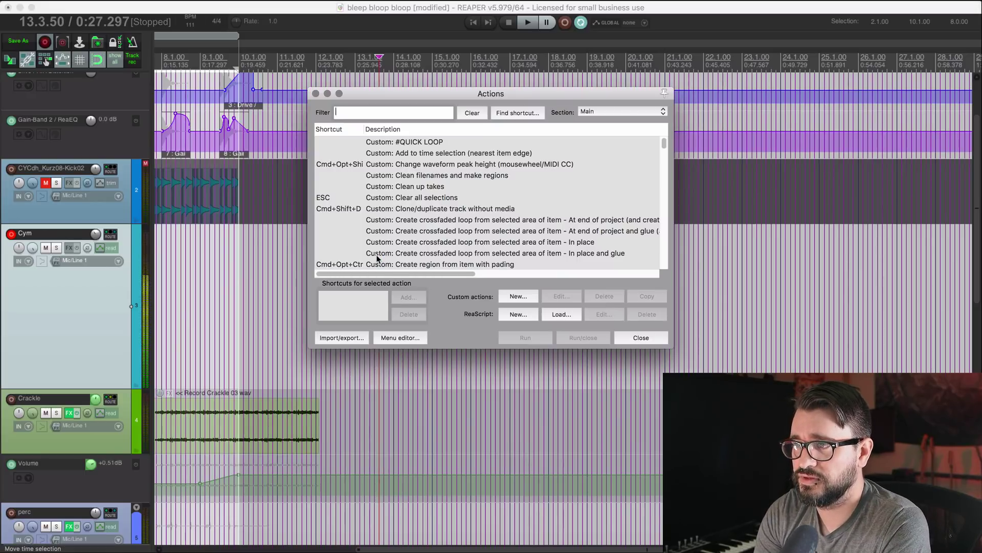
type("reco")
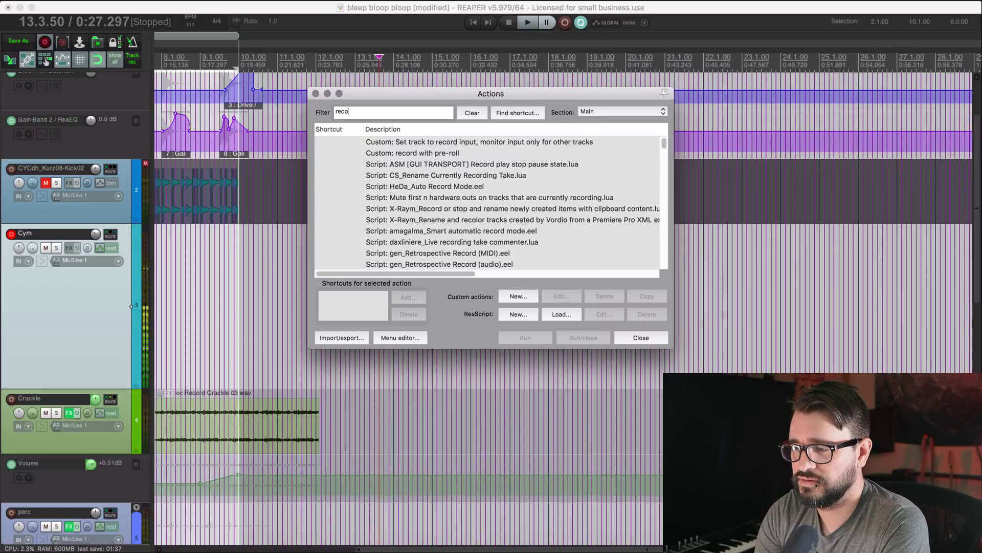
type("rding pass")
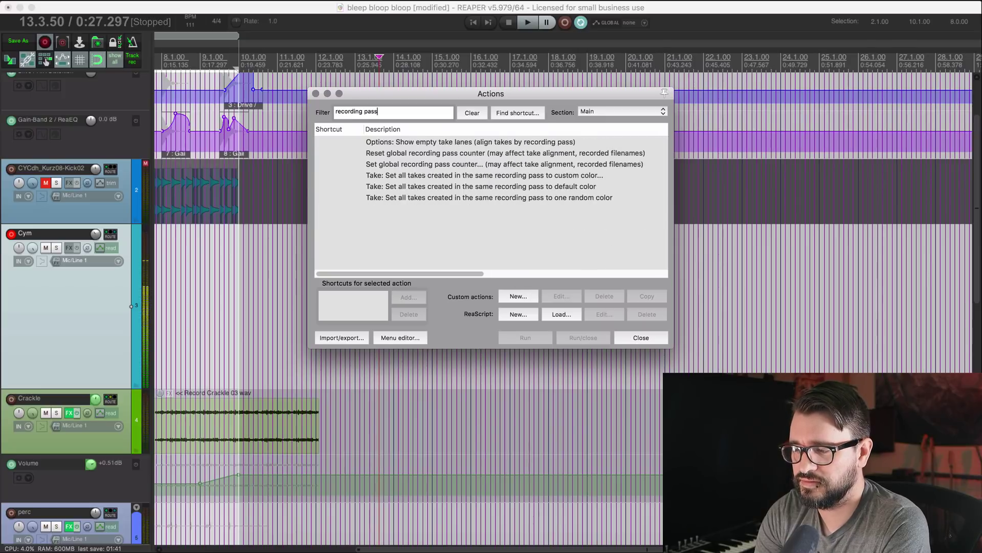
left_click(442, 176)
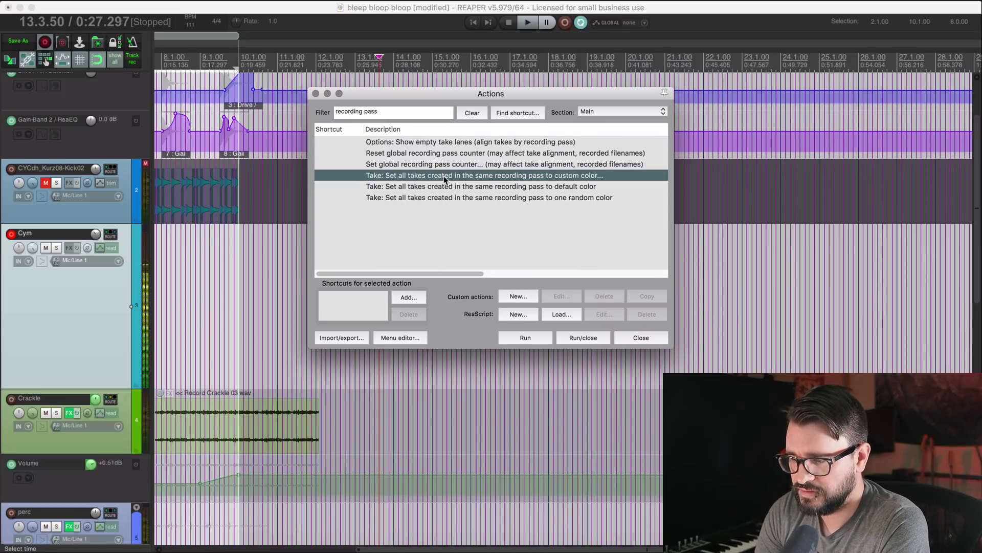
key("Up")
key("Up")
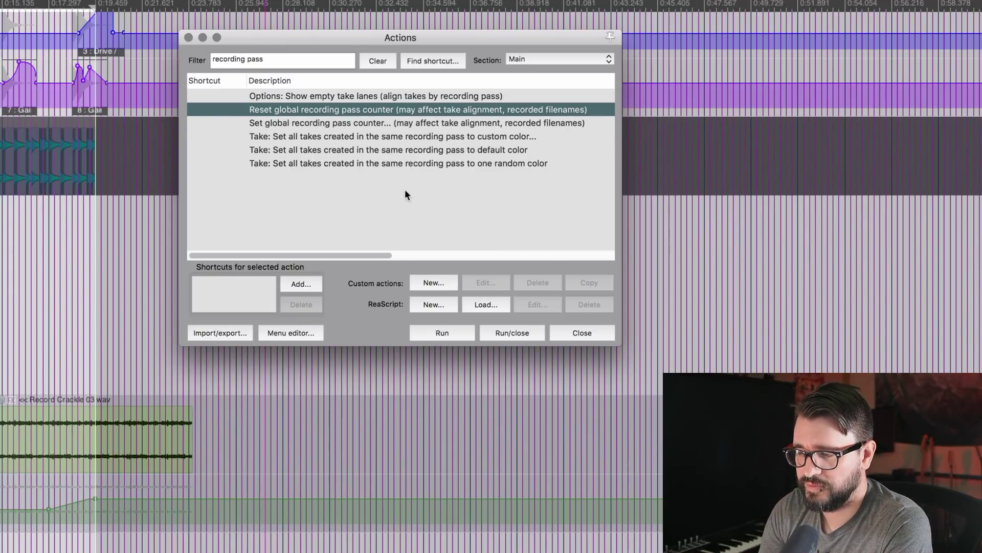
key("Down")
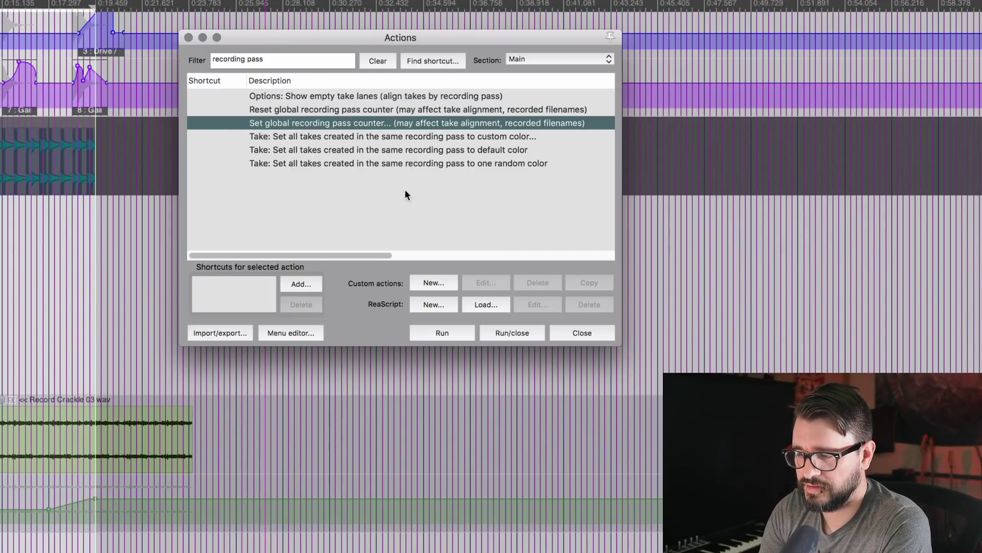
left_click(447, 336)
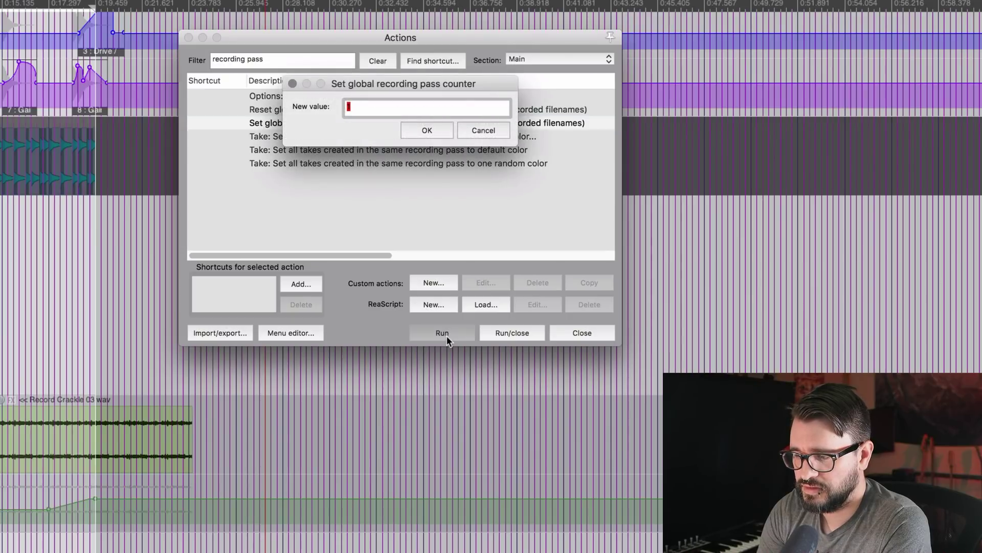
type("1")
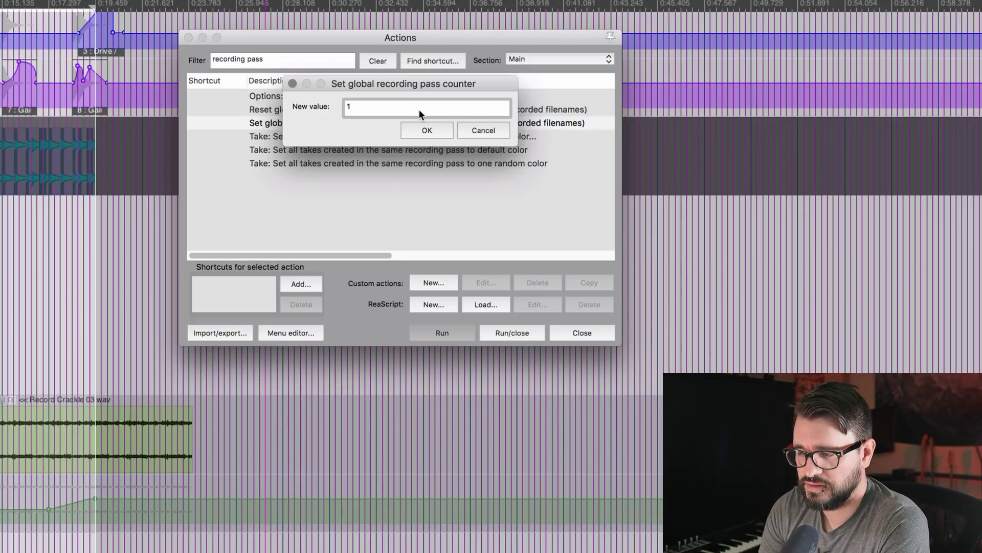
left_click(421, 129)
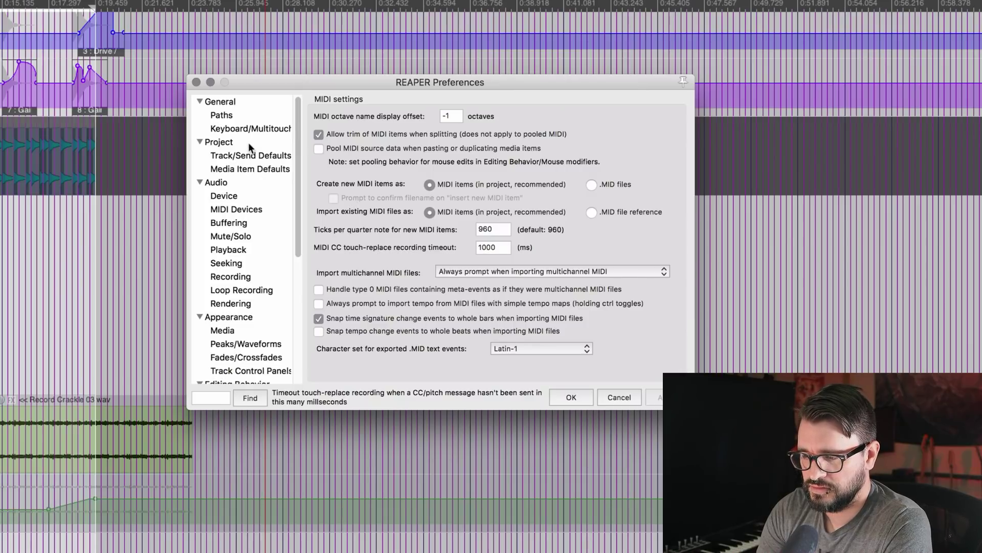
Show the Recording preferences and inspect the $track-$recpass000 recorded-file name format
left_click(249, 275)
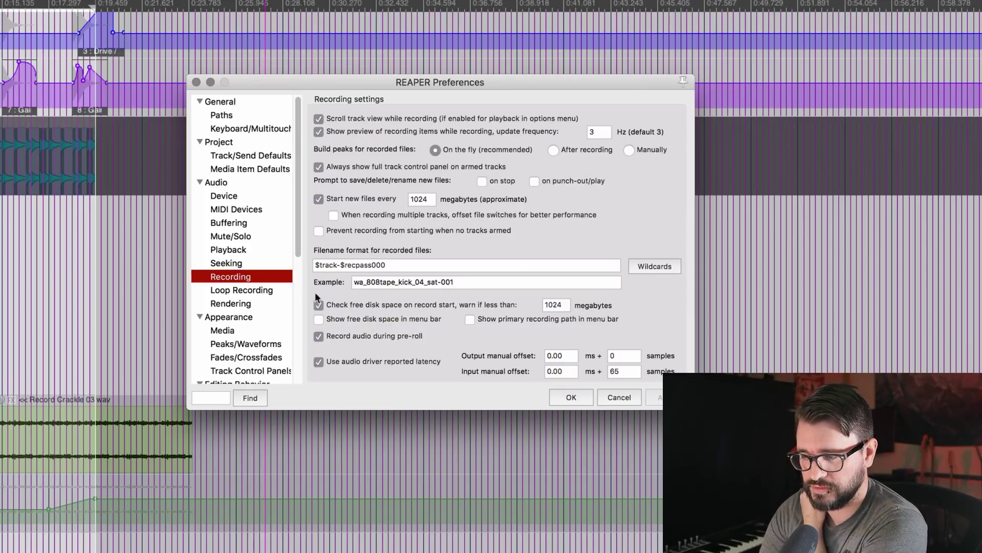
left_click(370, 265)
left_click(345, 268)
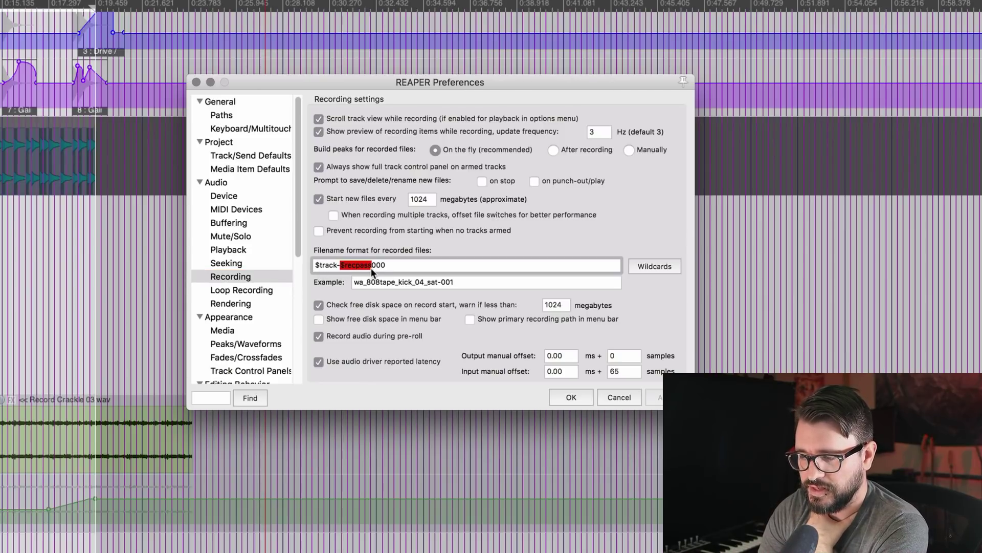
left_click(382, 266)
key("Left")
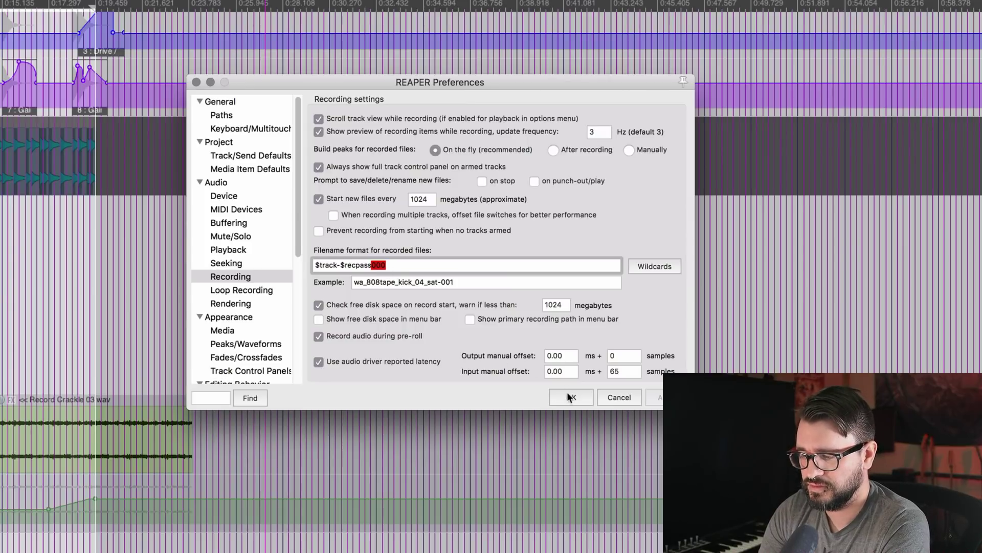
triple_click(410, 259)
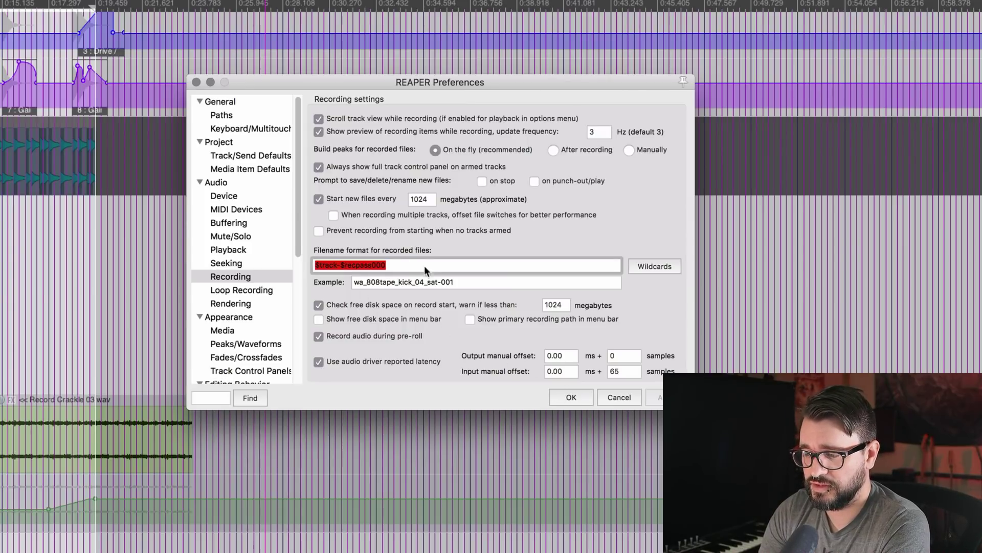
left_click(429, 265)
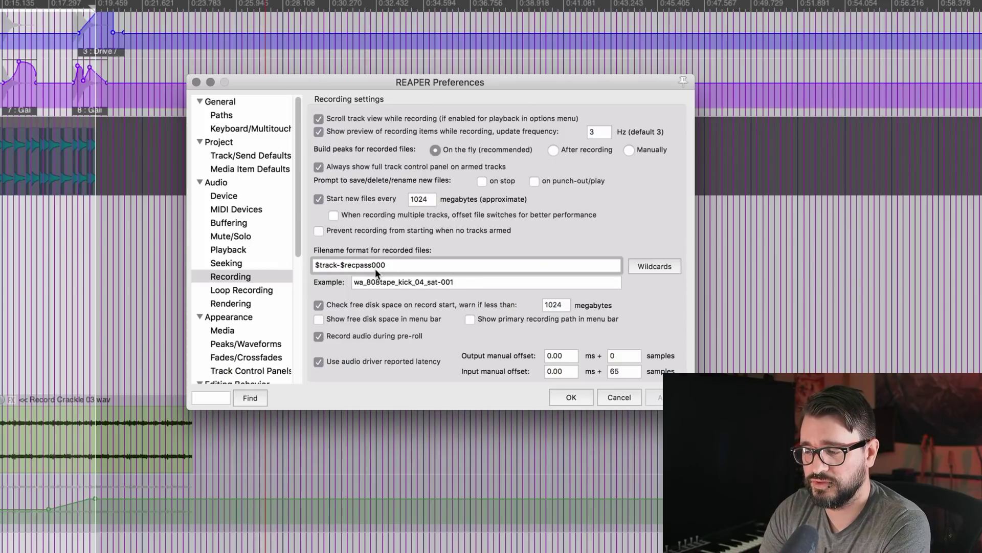
Record a first take on the Cym track, then check the recorded-file name format in Recording preferences
left_click(570, 398)
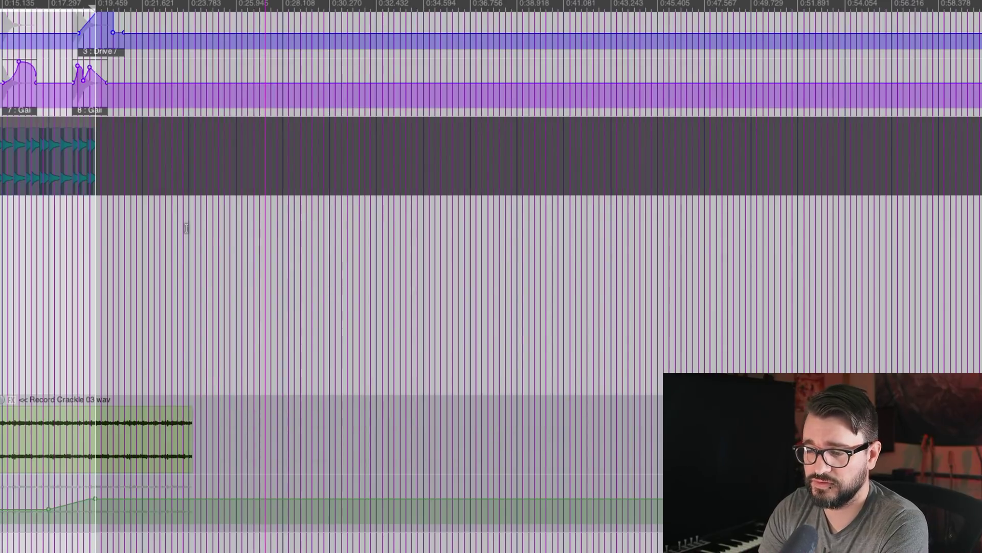
key("ctrl+r")
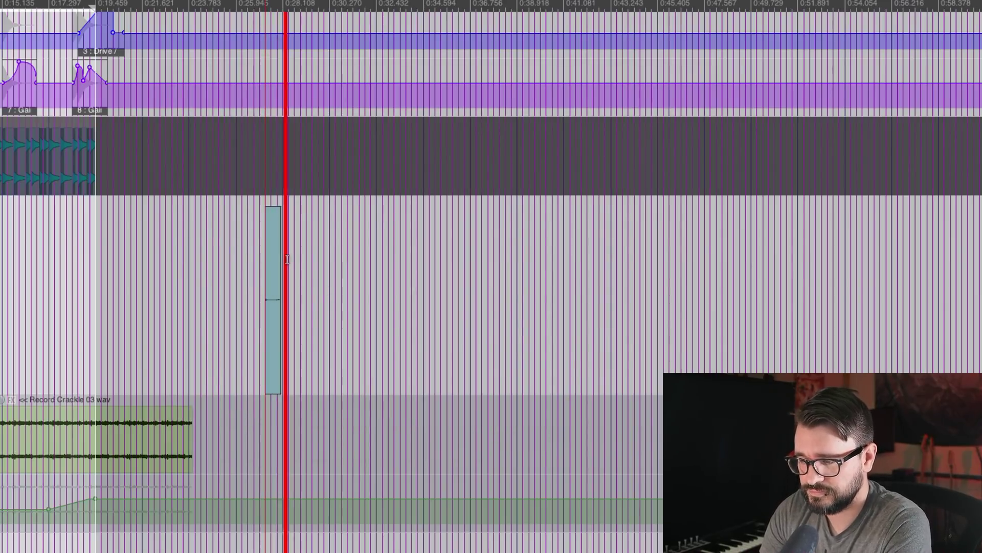
key("space")
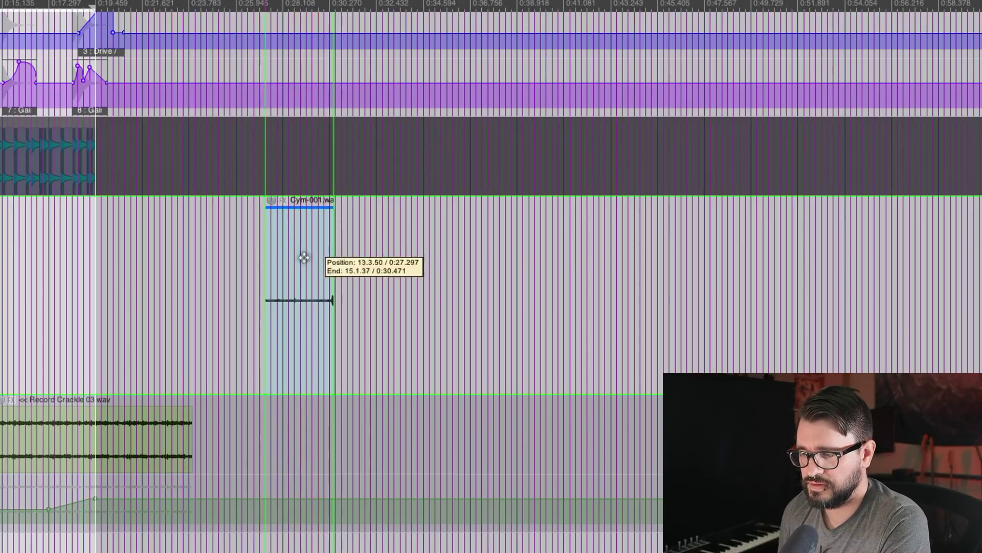
scroll(304, 262, "up", 8)
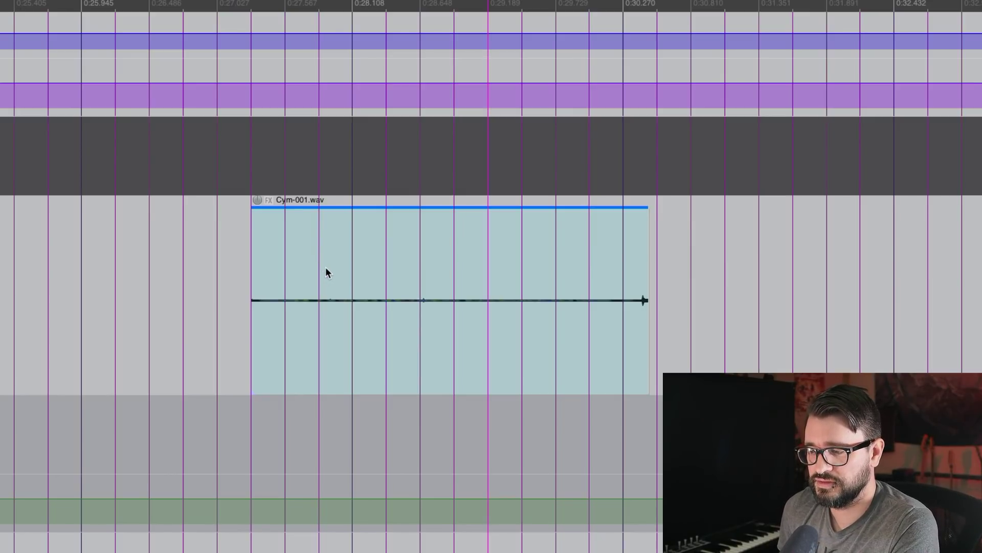
key("super+comma")
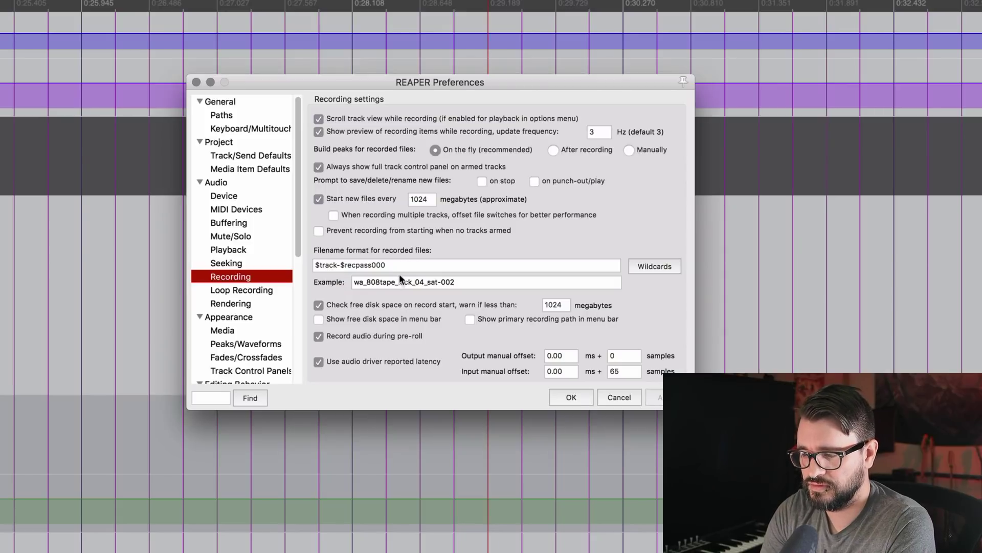
left_click(391, 265)
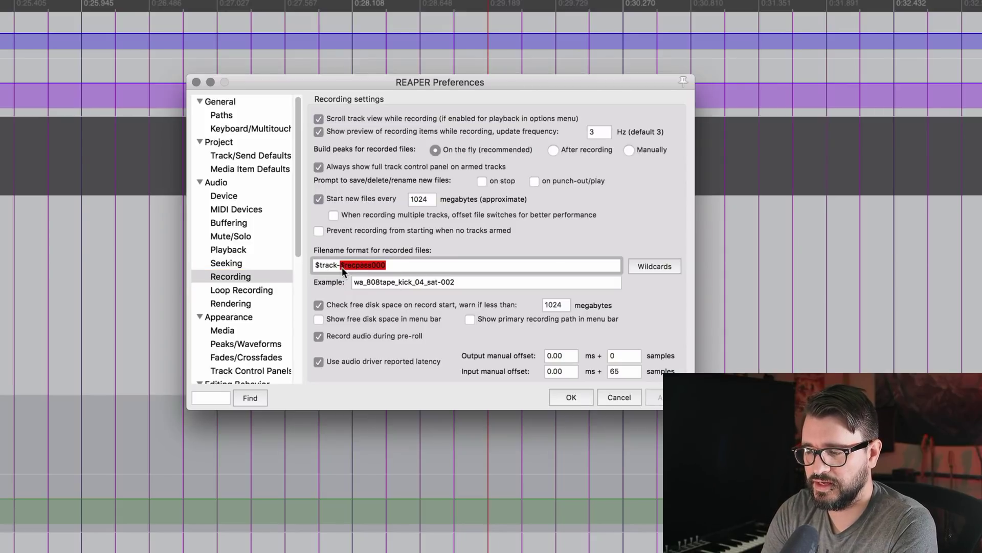
key("Escape")
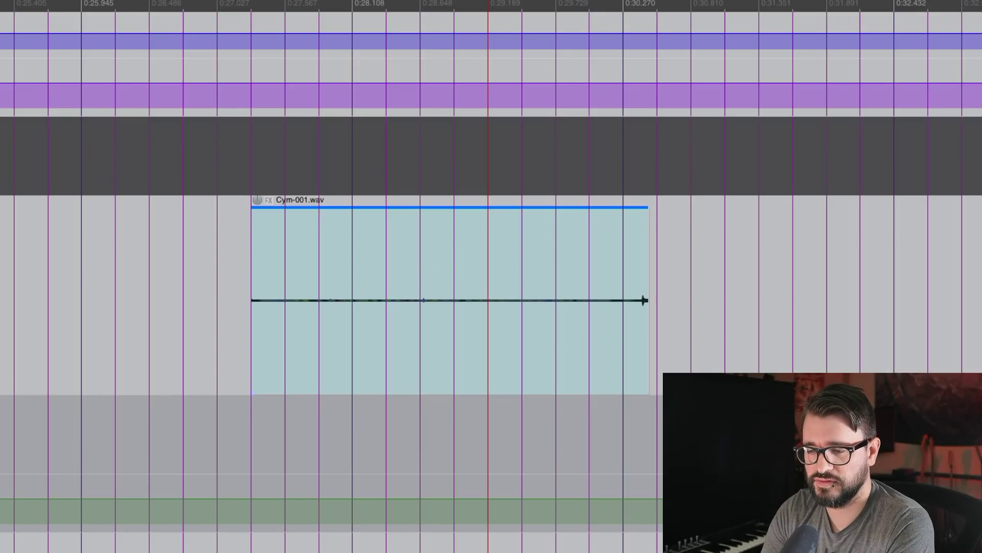
Record a second pass over Cym-001.wav and lengthen the item to show both takes
scroll(387, 325, "down", 3)
scroll(387, 323, "down", 1)
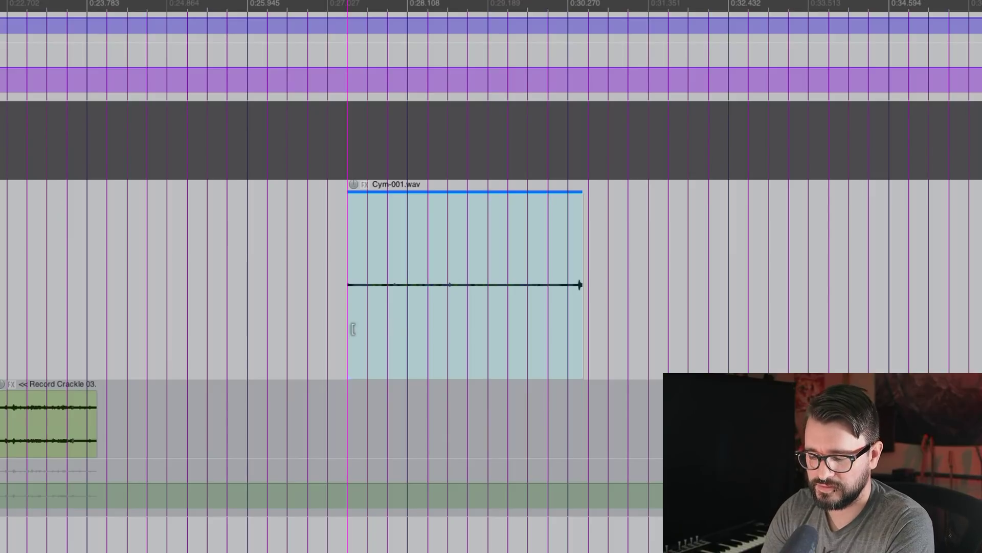
key("space")
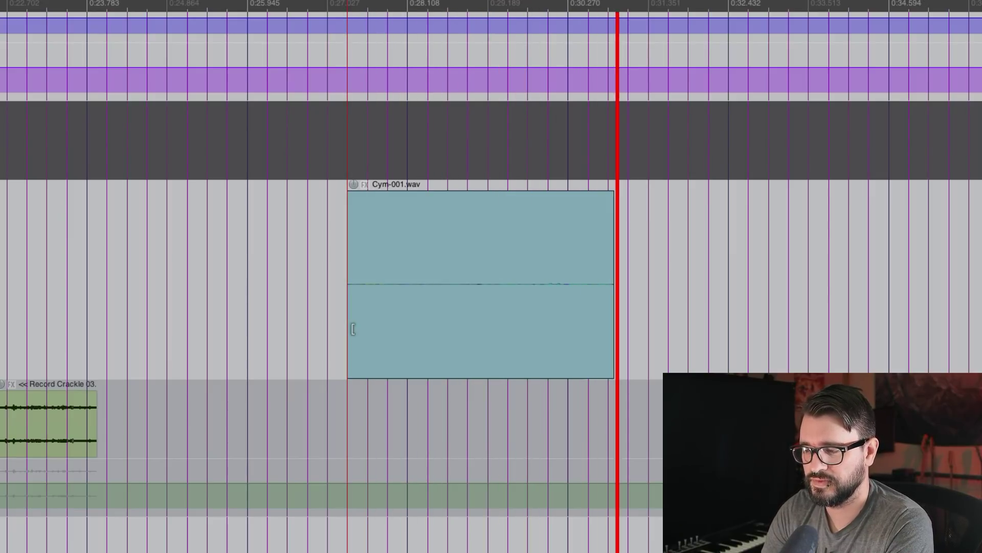
key("space")
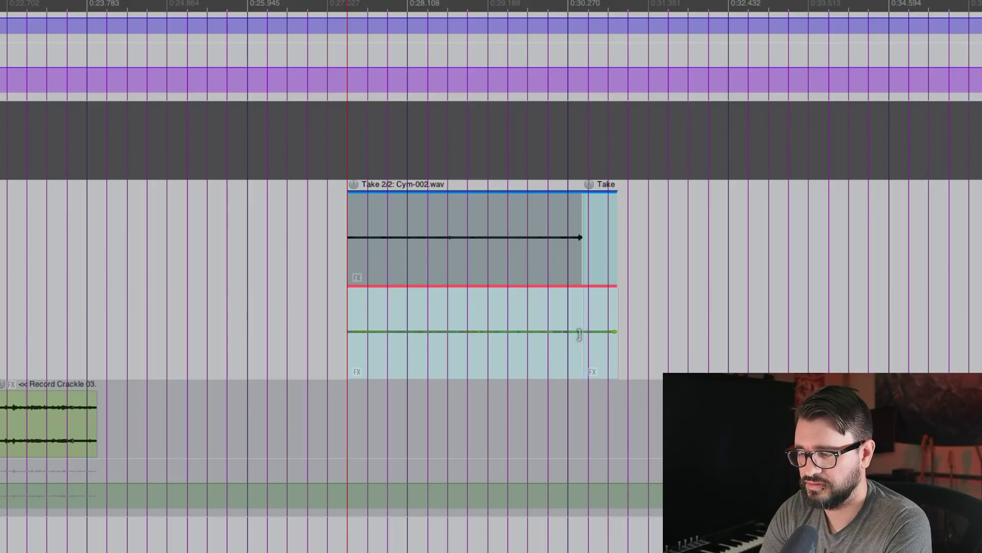
left_click_drag(617, 340, 648, 343)
Switch between the Cym-001 and Cym-002 take lanes, leaving Cym-002 active
left_click(409, 259)
left_click(432, 327)
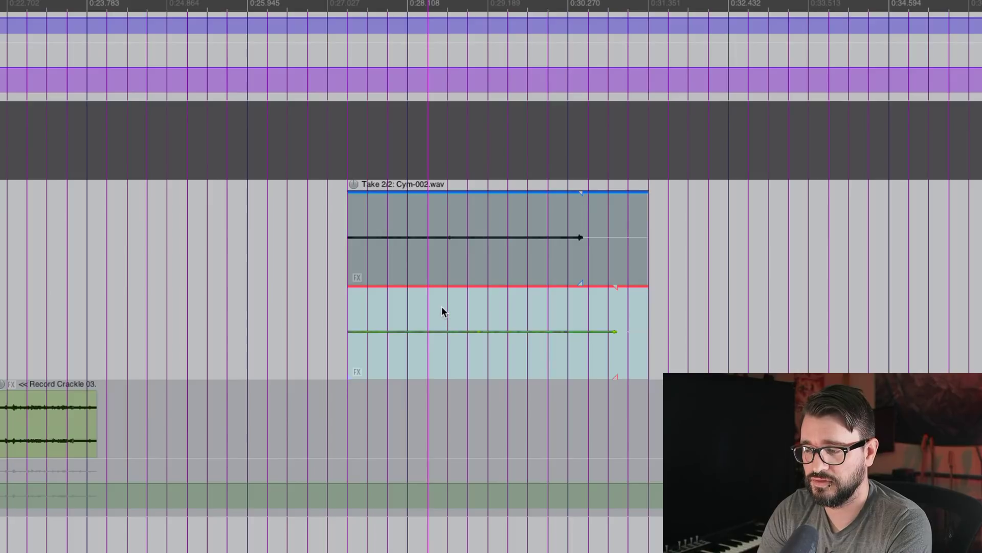
left_click(449, 261)
left_click(445, 310)
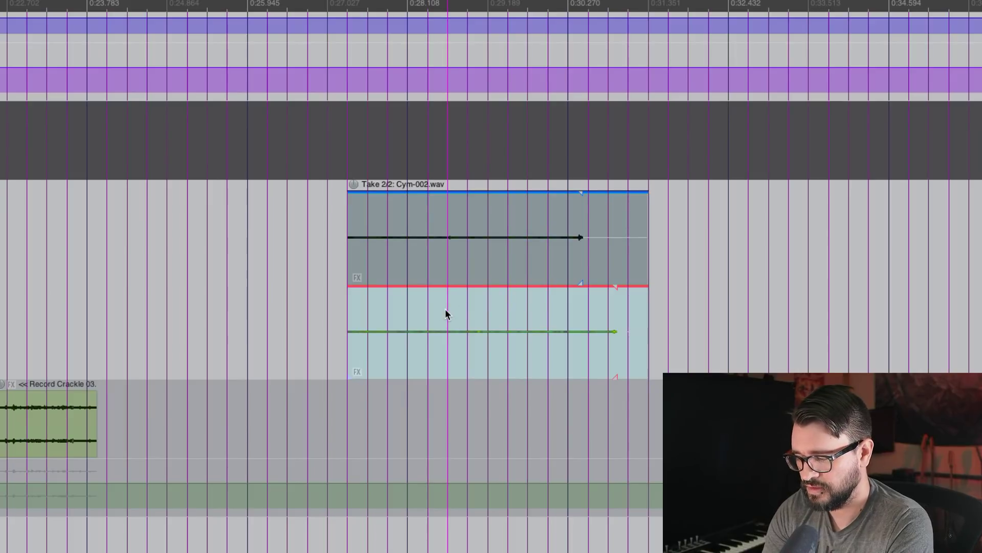
Run 'Set global recording pass counter' from the Actions list and set it to 12
key("question")
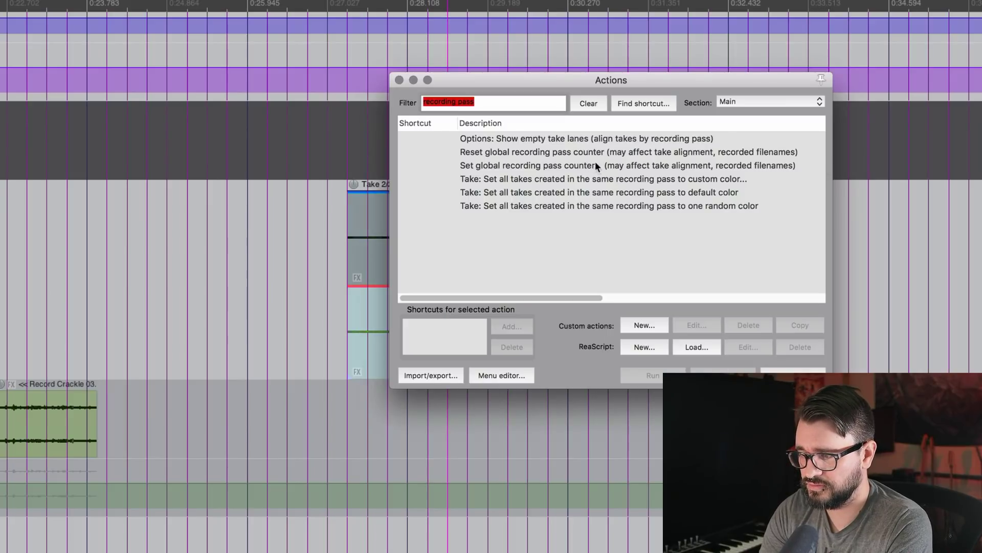
left_click(594, 163)
double_click(560, 167)
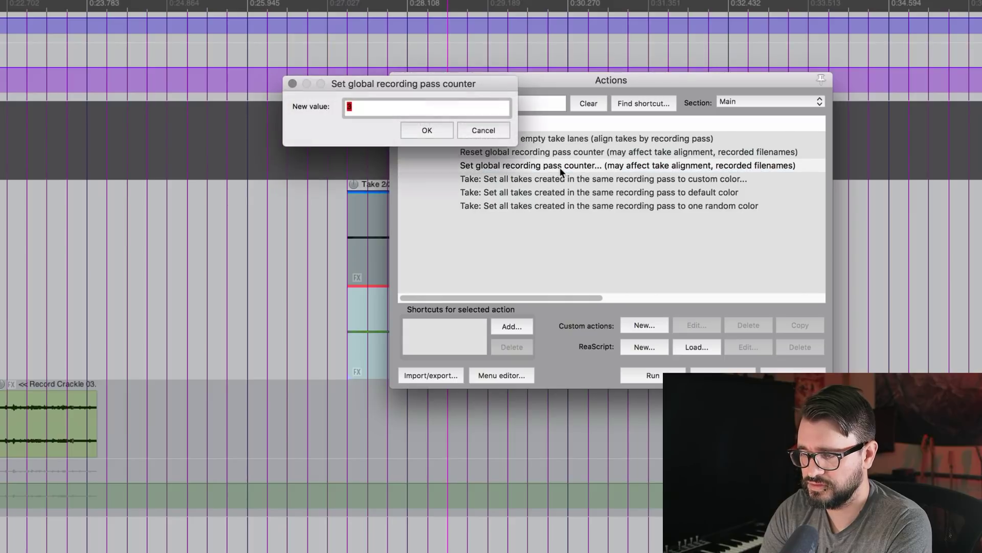
type("12")
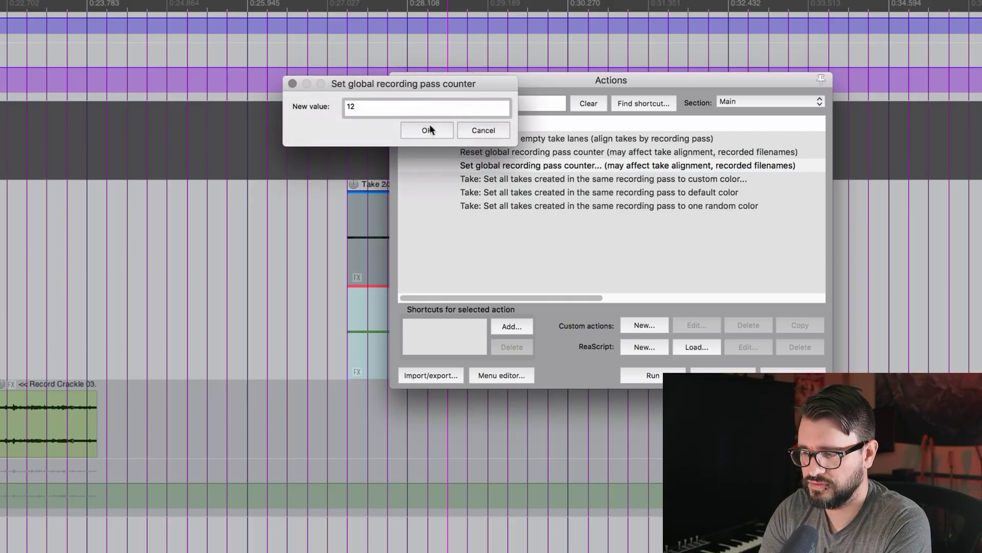
left_click(428, 130)
Record a new take, Cym-012.wav, then select the 'Reset global recording pass counter' action
left_click(350, 326)
key("ctrl+r")
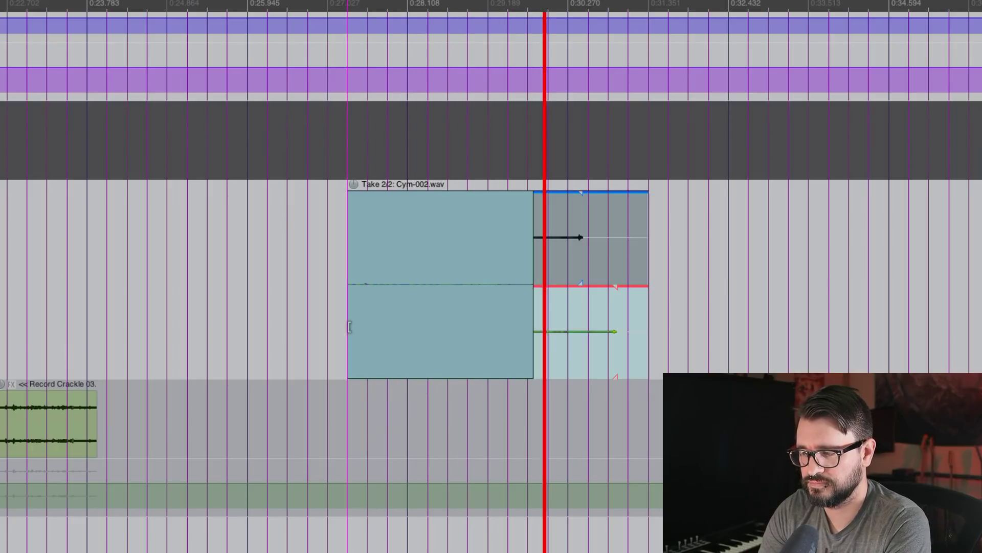
key("space")
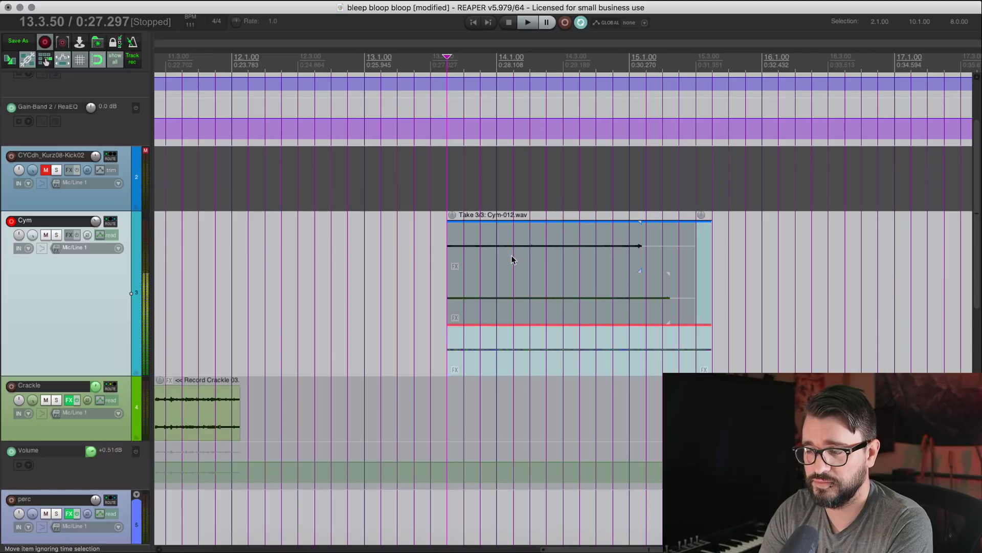
left_click(677, 360)
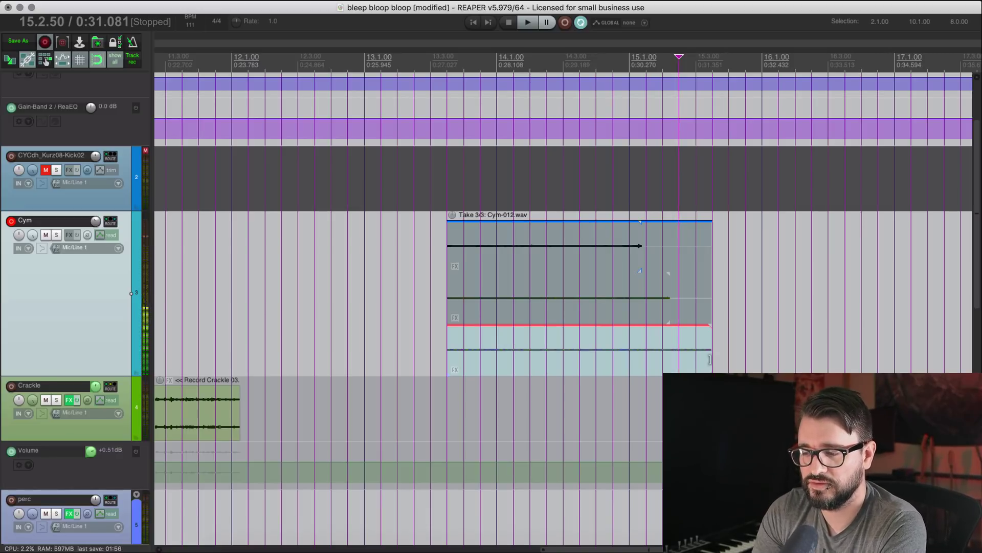
key("question")
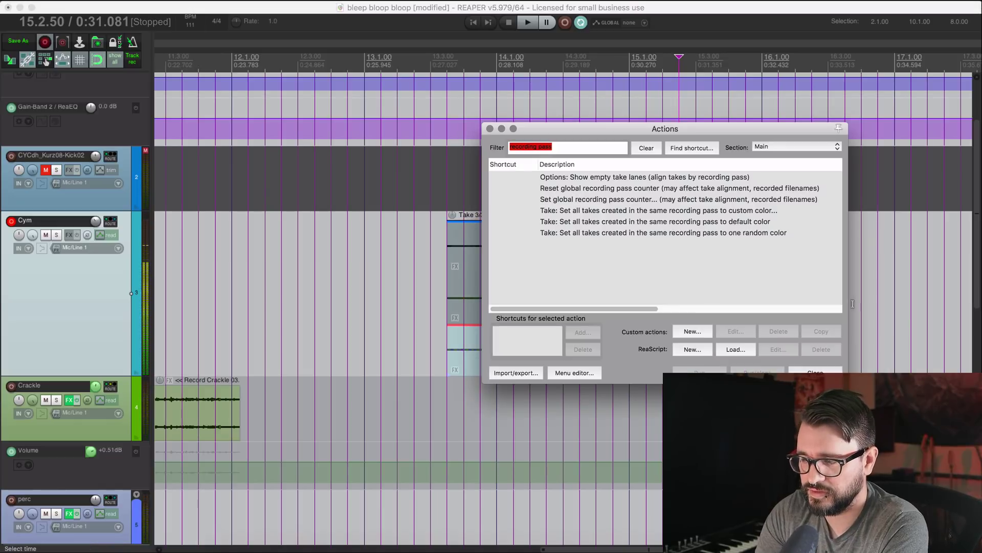
left_click(593, 191)
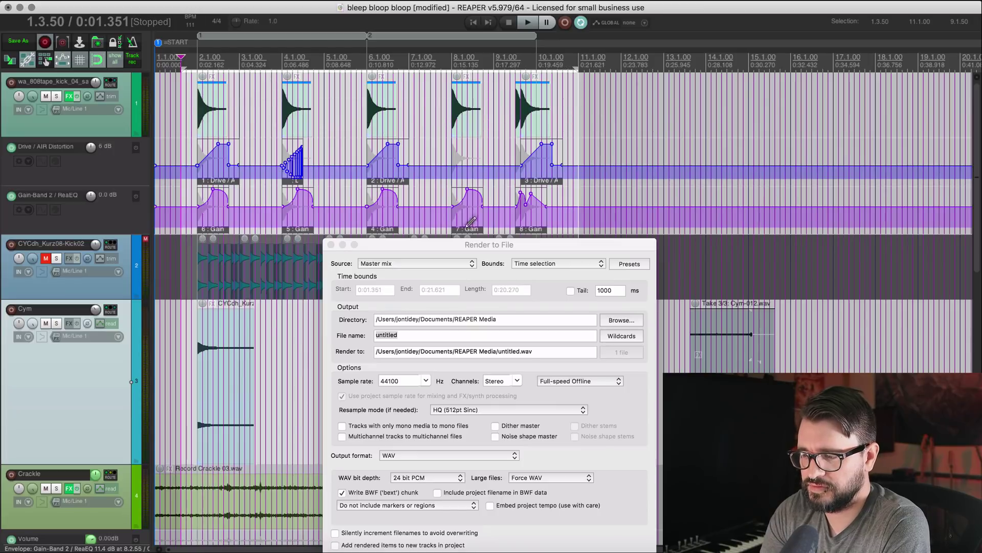
Set the render source to Selected media items
left_click_drag(467, 246, 544, 83)
left_click(506, 99)
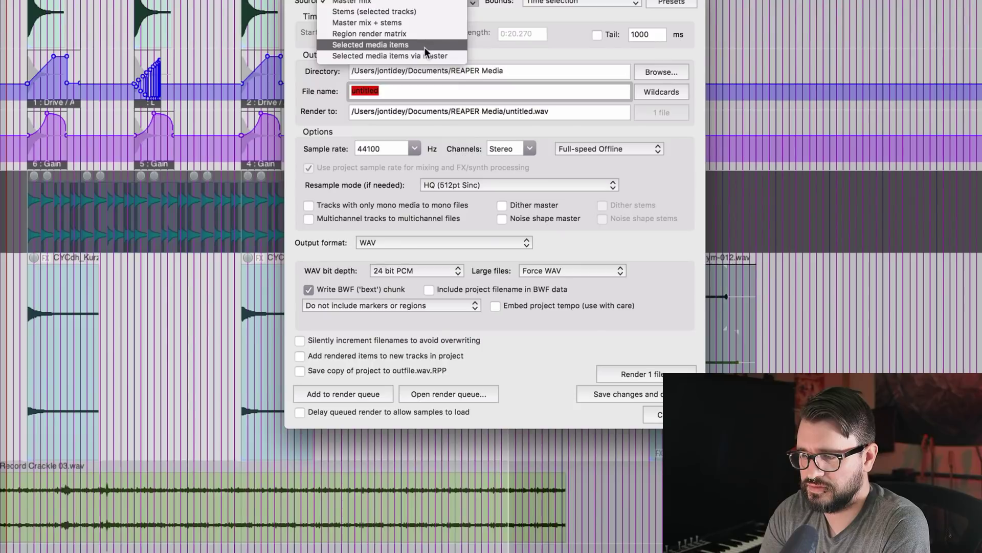
left_click(469, 134)
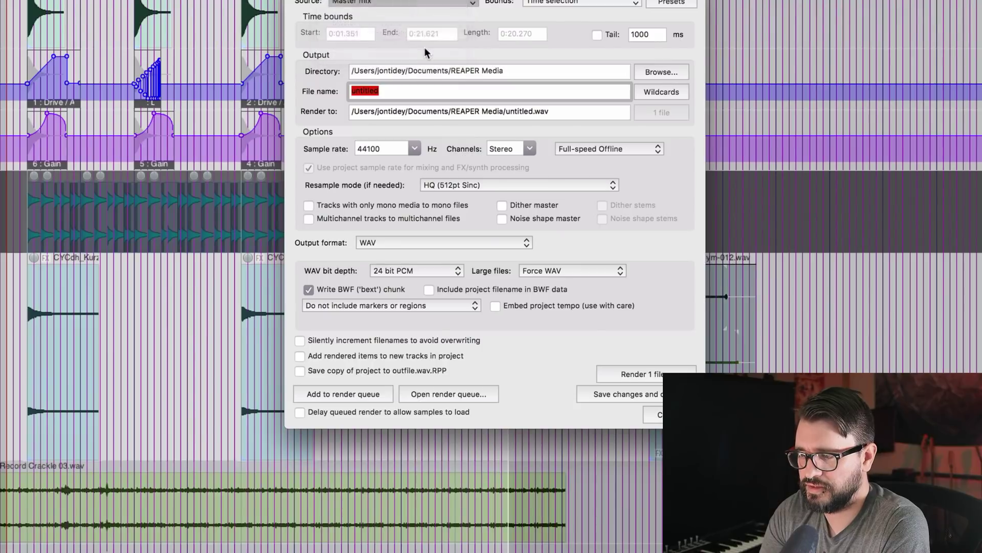
Build the render file name $item_$timelineorder_track using the Wildcards list
left_click(660, 93)
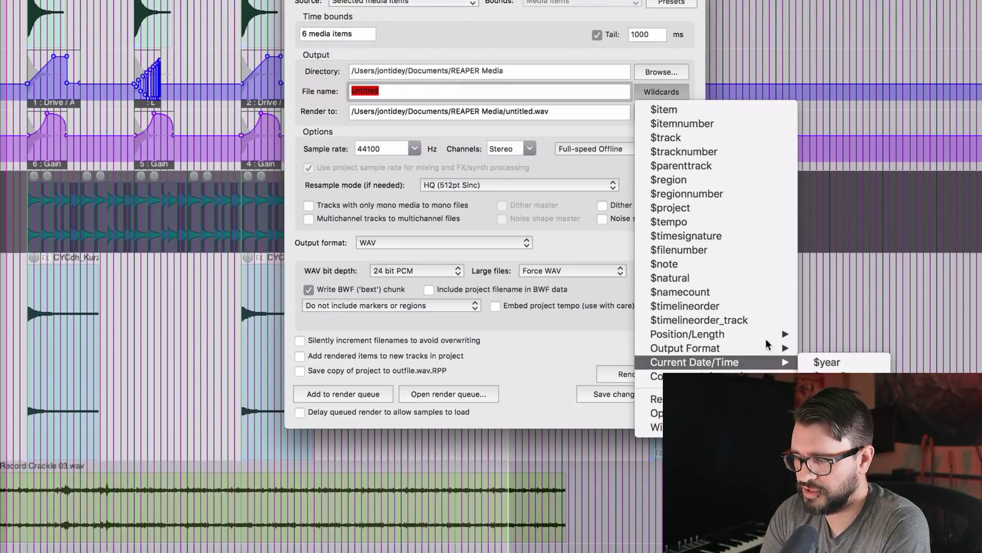
left_click(767, 325)
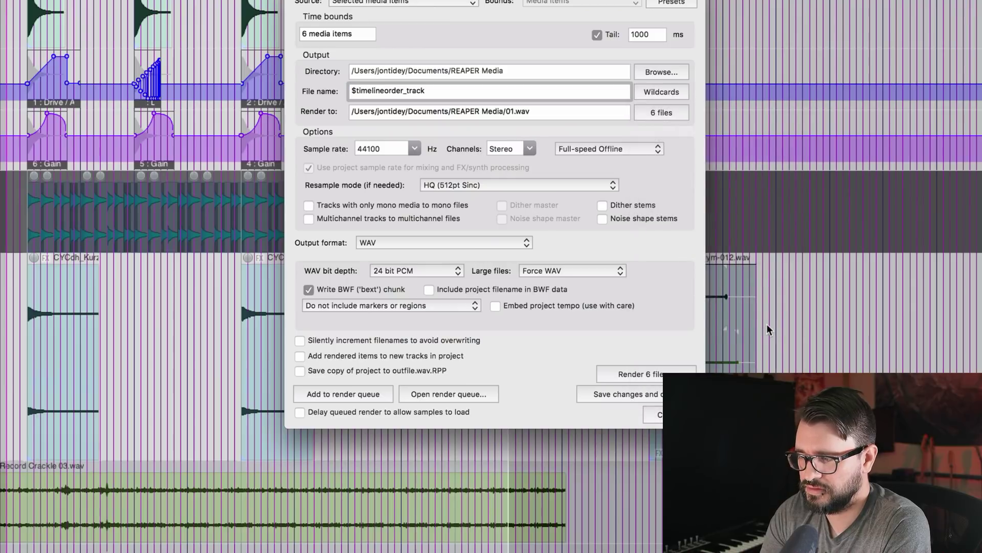
type("$item_")
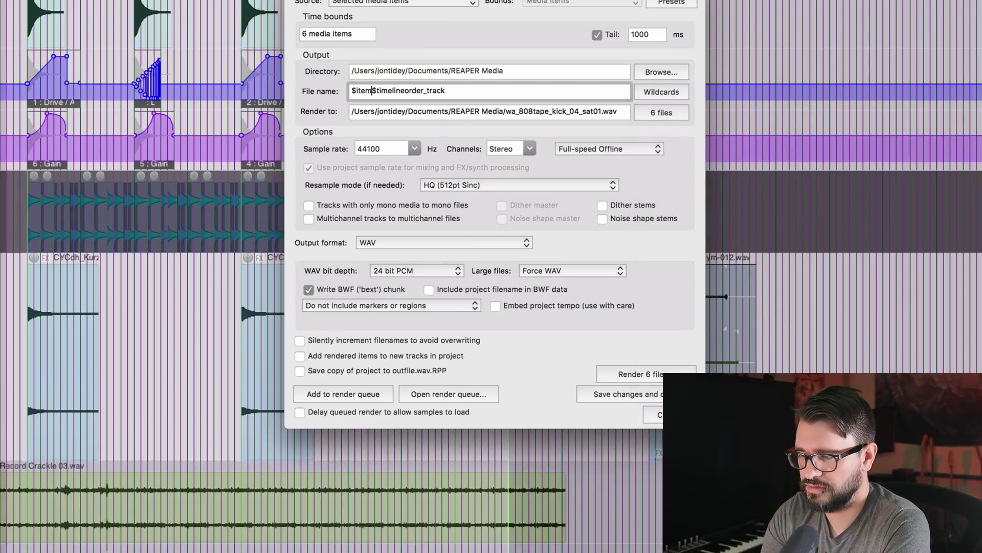
key("BackSpace")
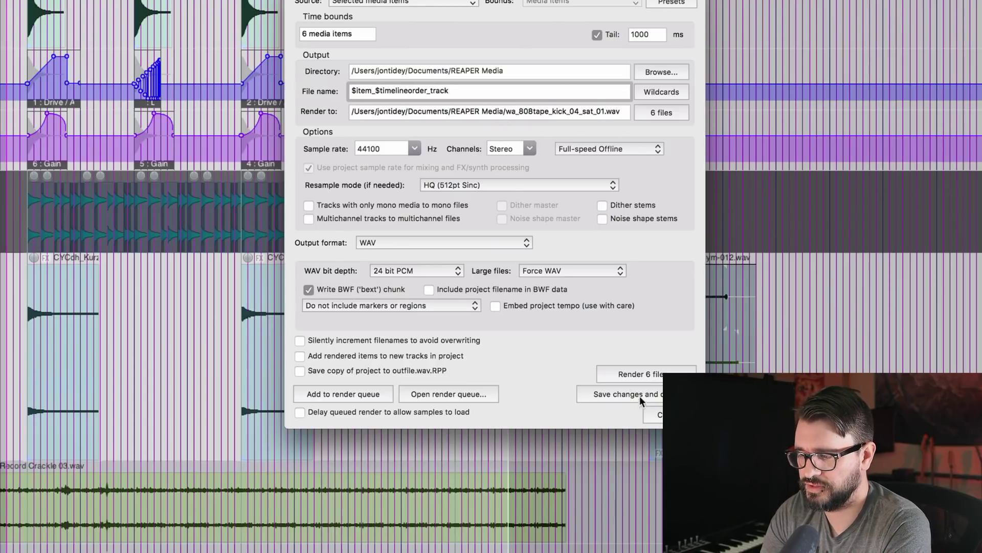
left_click_drag(586, 112, 618, 121)
left_click(617, 121)
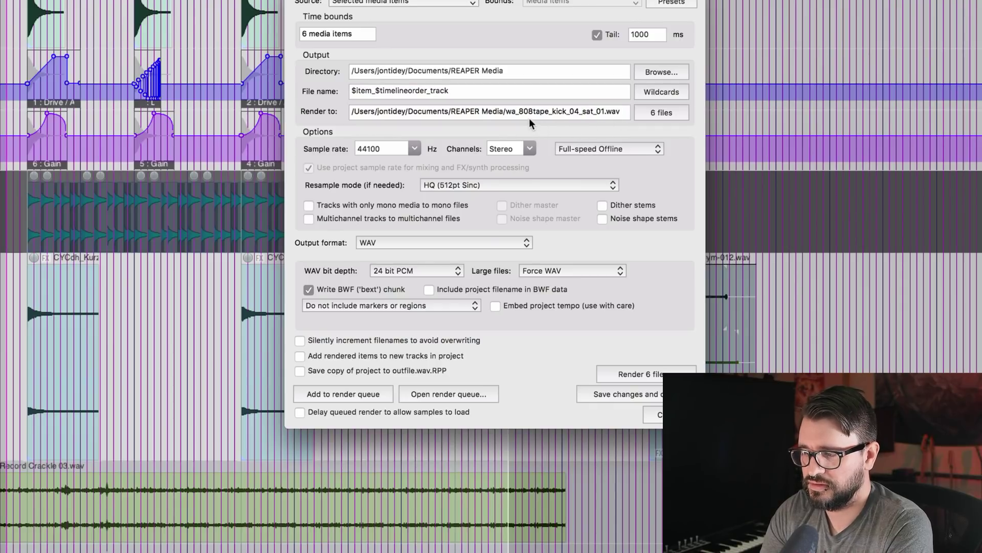
left_click(530, 94)
left_click_drag(494, 1, 437, 138)
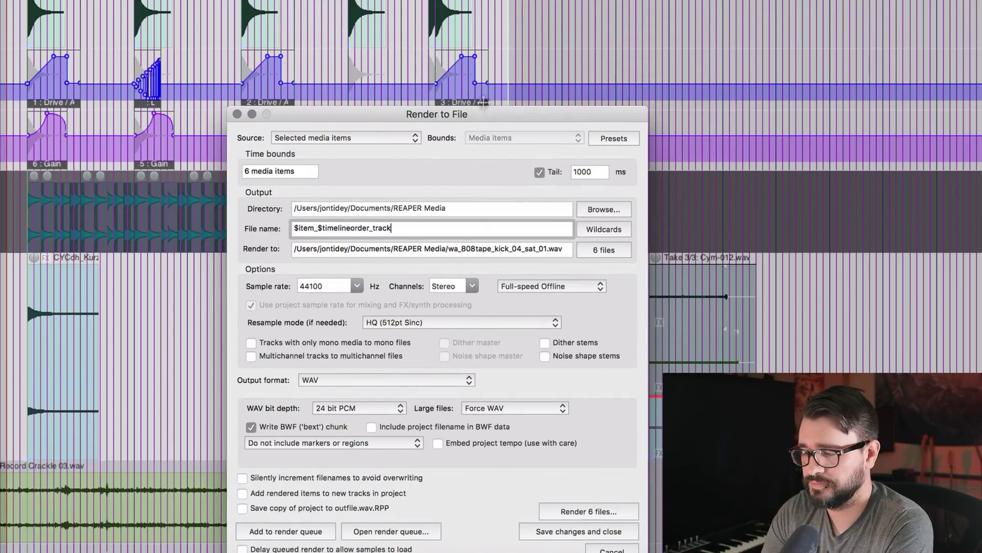
left_click_drag(488, 125, 795, 39)
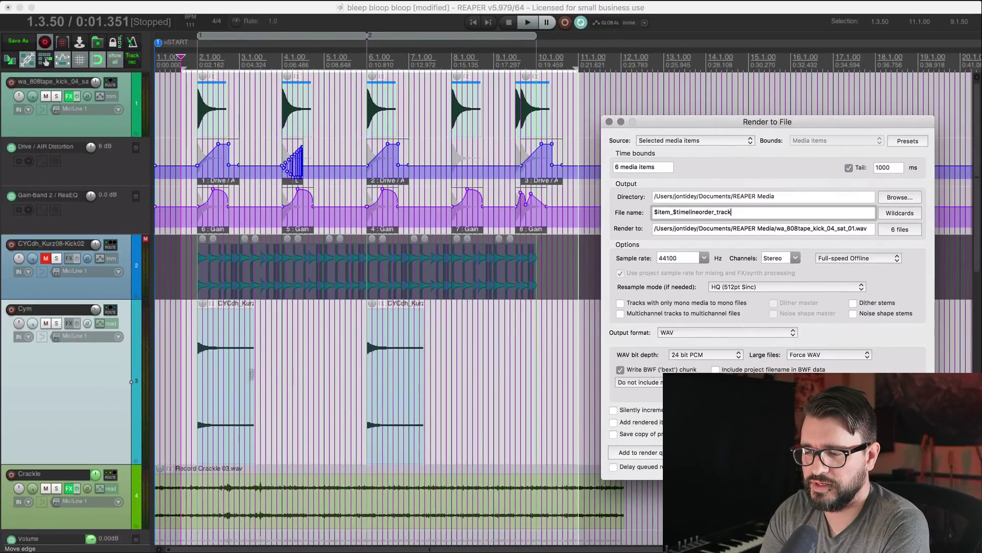
Select both Cym items and replace $timelineorder_track with the $itemnumber wildcard after $item_
left_click(237, 373, "super")
left_click(384, 369, "super")
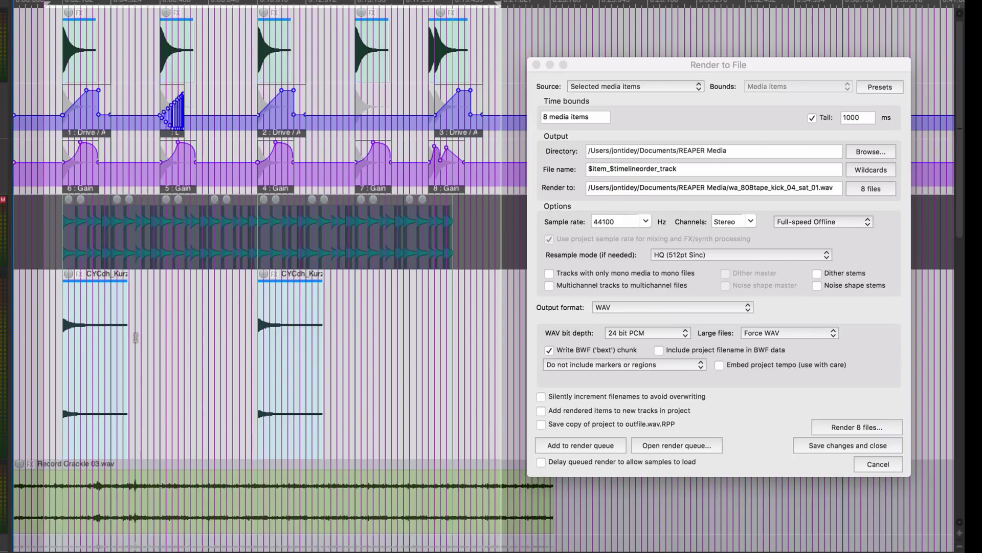
left_click(662, 171)
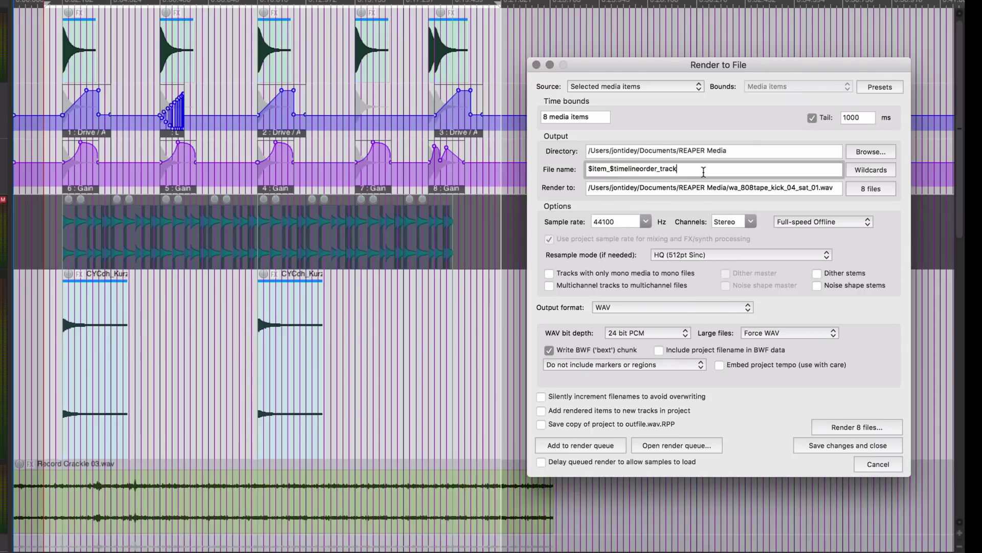
left_click_drag(612, 172, 680, 170)
key("BackSpace")
left_click(871, 169)
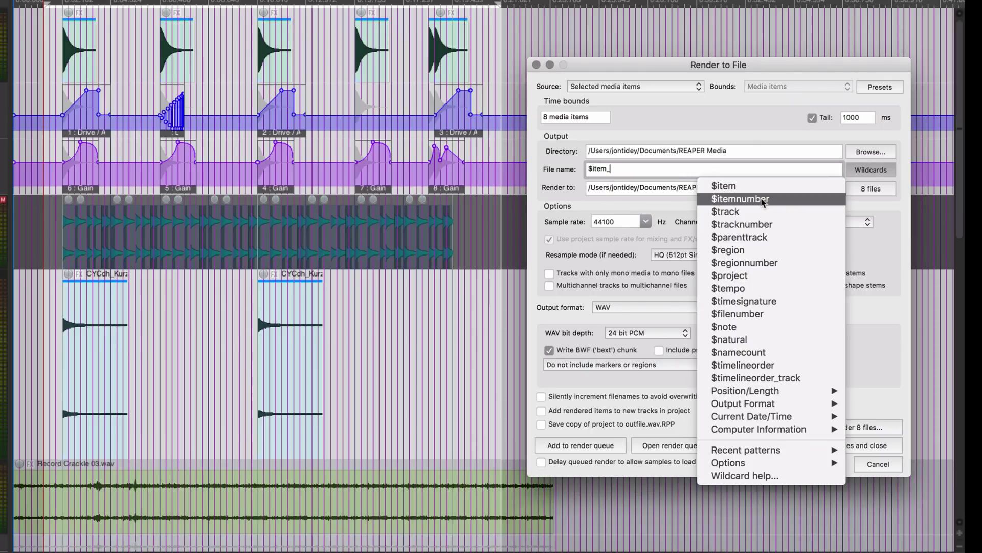
left_click(764, 200)
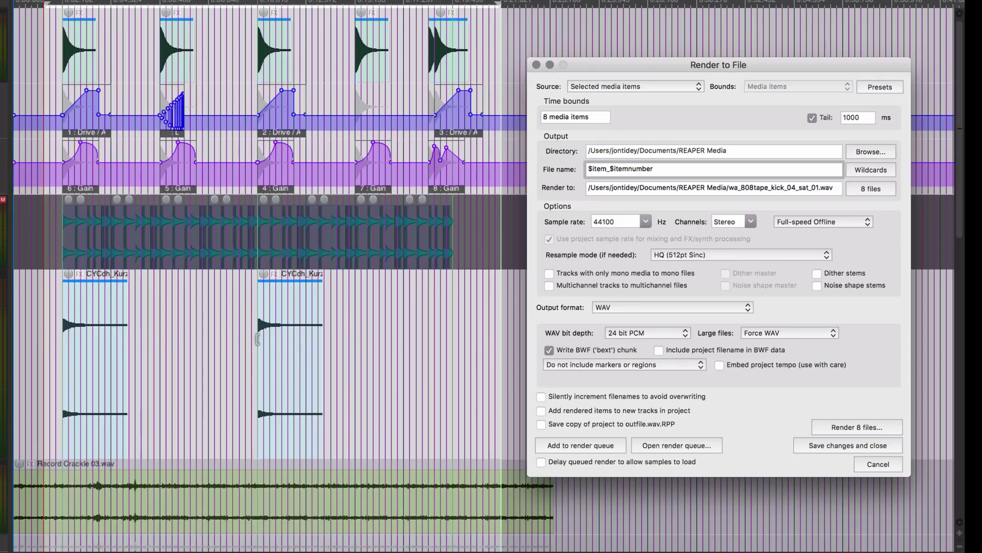
Swap $itemnumber back for the $timelineorder_track wildcard in the file name
double_click(613, 170)
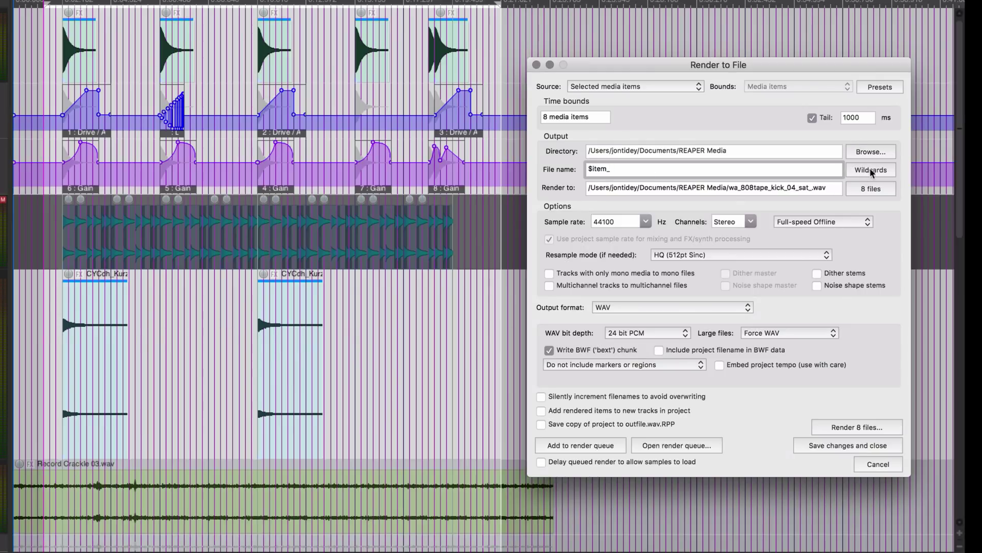
key("BackSpace")
left_click(871, 170)
left_click(790, 385)
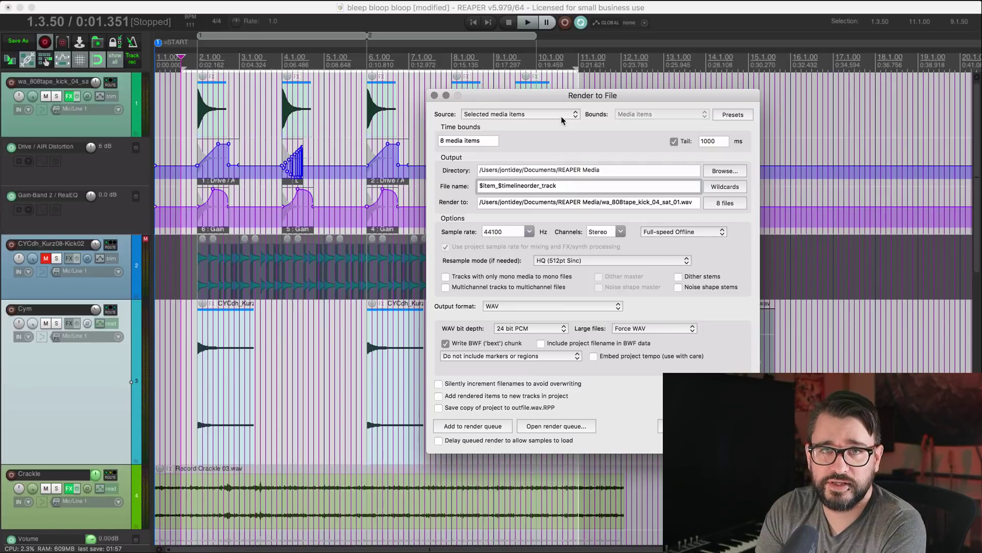
Set the render source to Selected media items via master, then reopen the source list
left_click(562, 119)
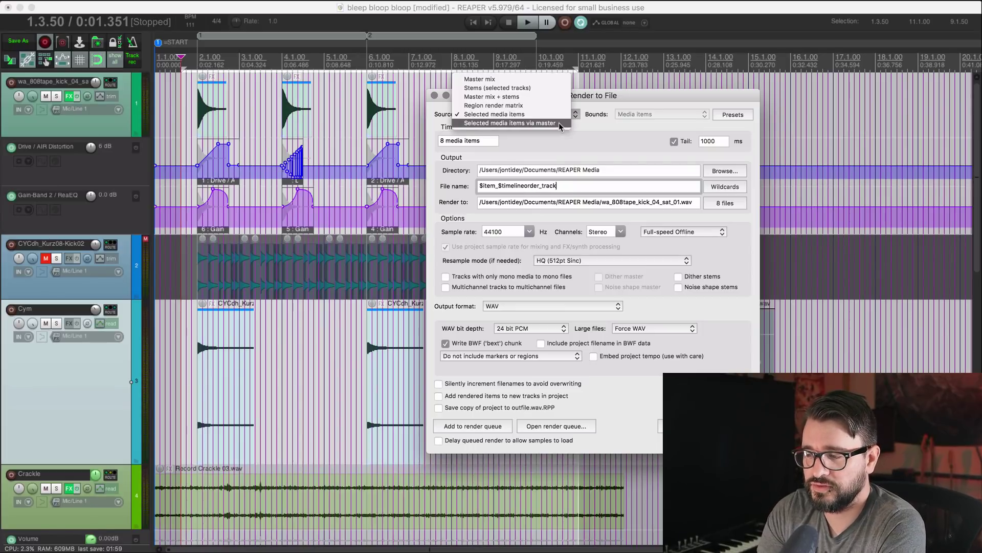
left_click(555, 125)
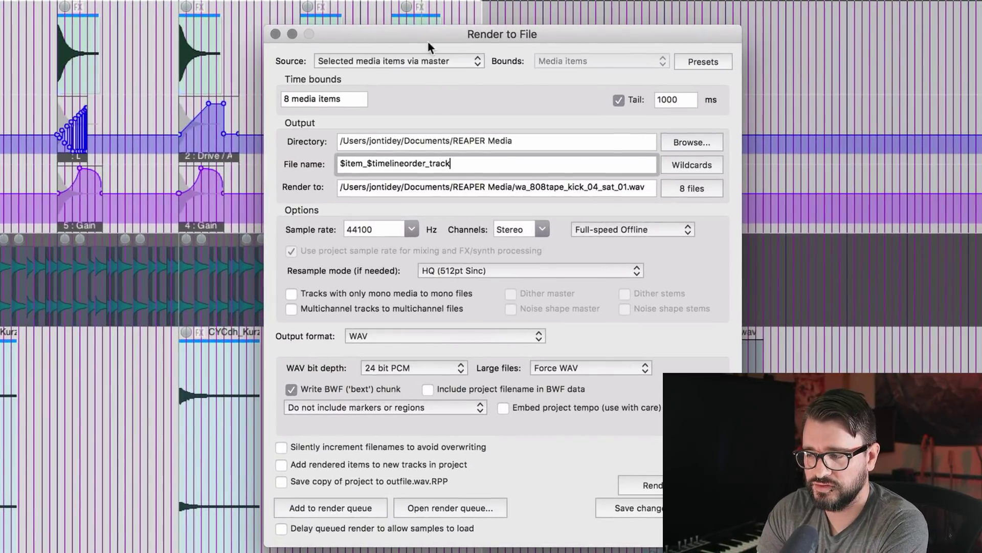
left_click(543, 115)
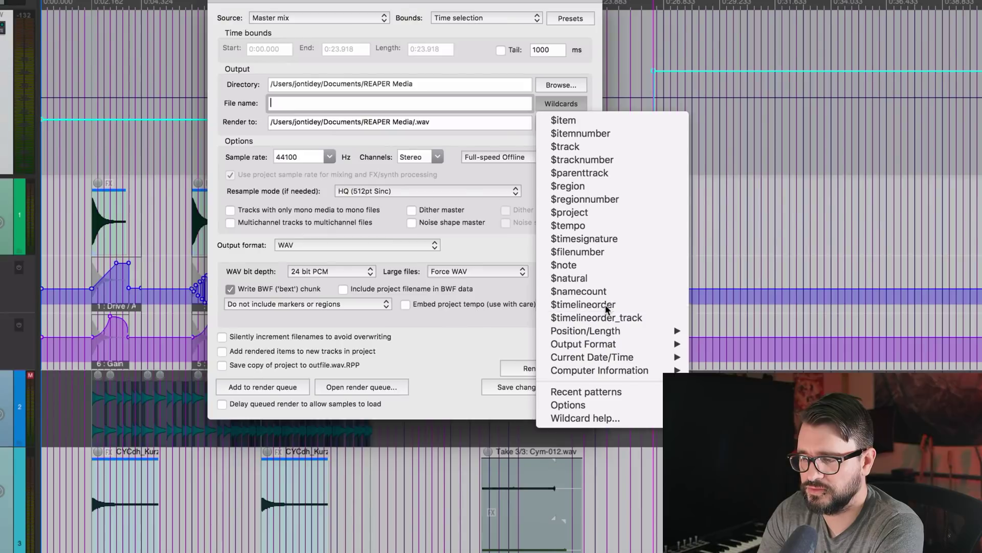
Insert $timelineorder followed by 000 and set the source to Selected media items
left_click(612, 321)
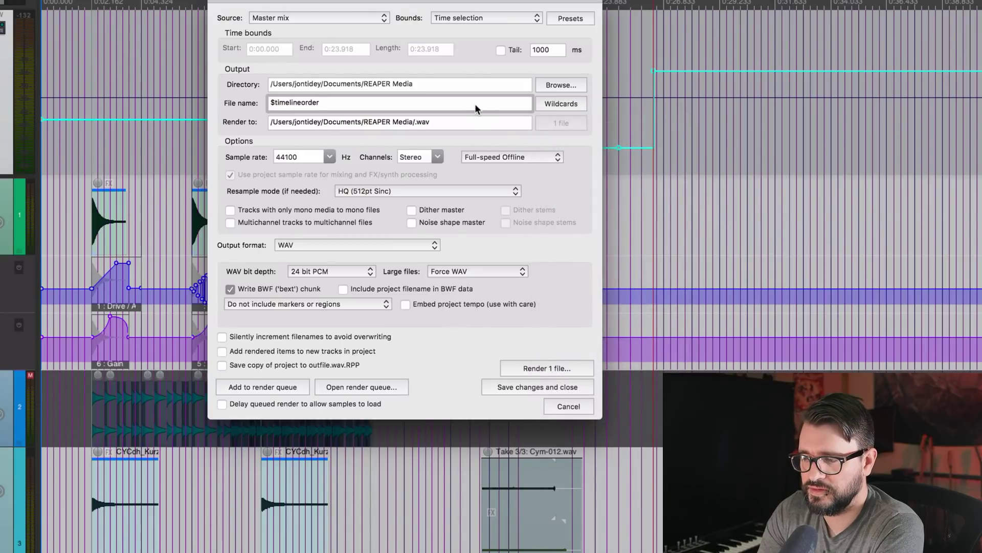
type("000")
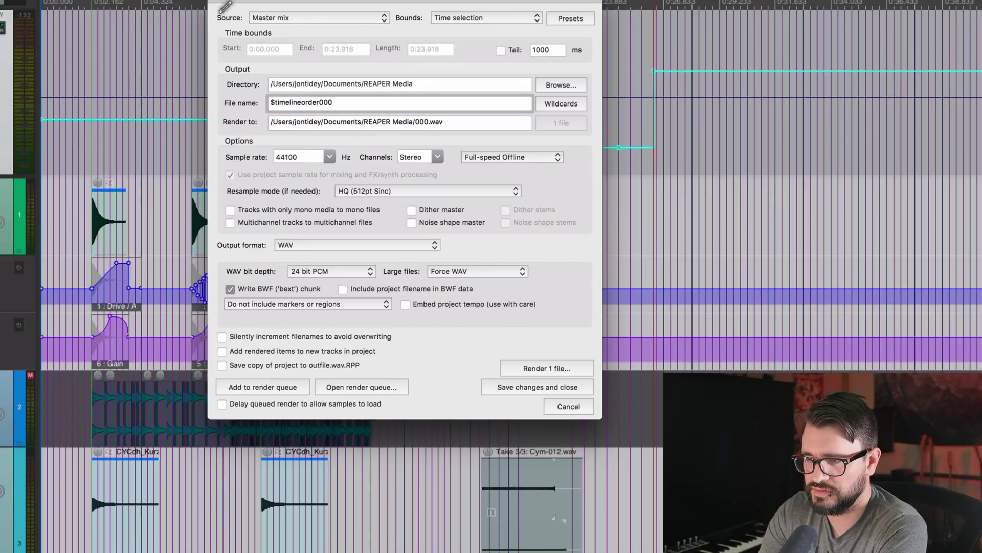
left_click(279, 20)
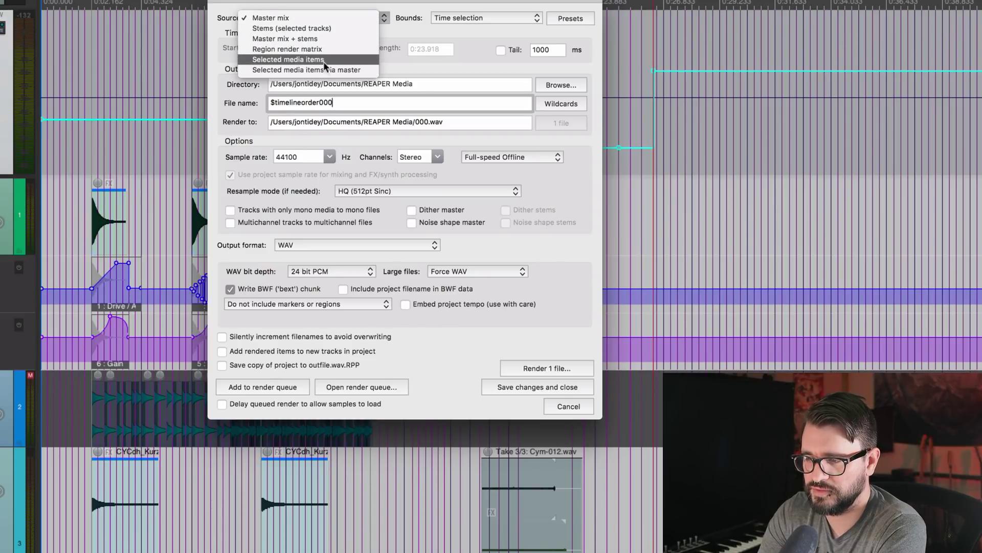
left_click(307, 60)
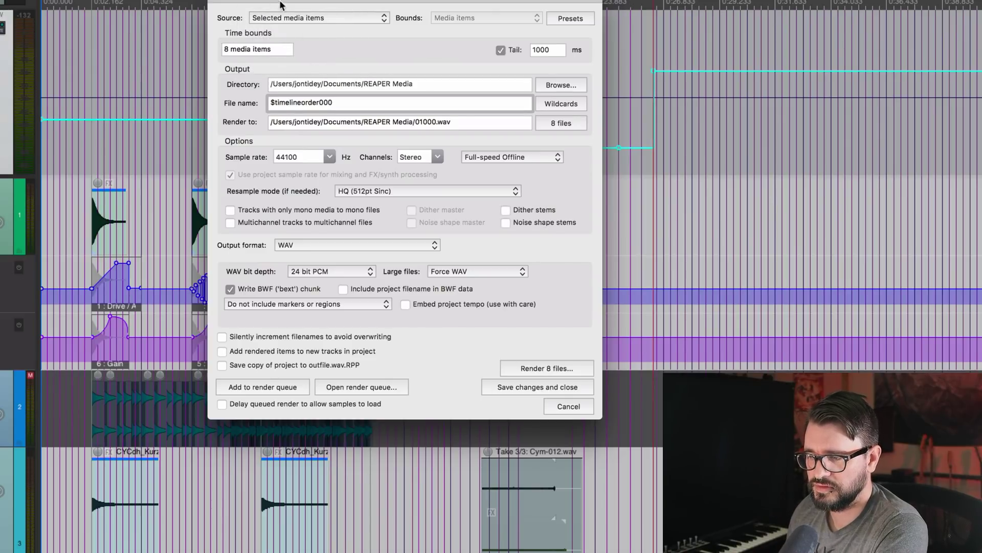
Select six media items across the timeline
left_click_drag(276, 4, 594, 4)
left_click_drag(85, 227, 426, 235)
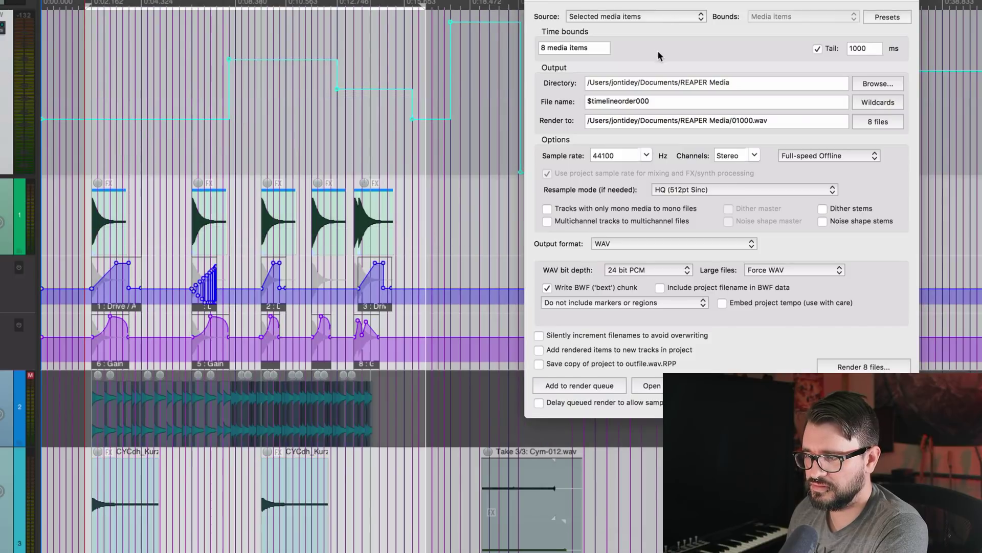
left_click_drag(657, 2, 255, 37)
Edit the file name into $item_$timelineorder[10]
left_click(185, 135)
type("$item")
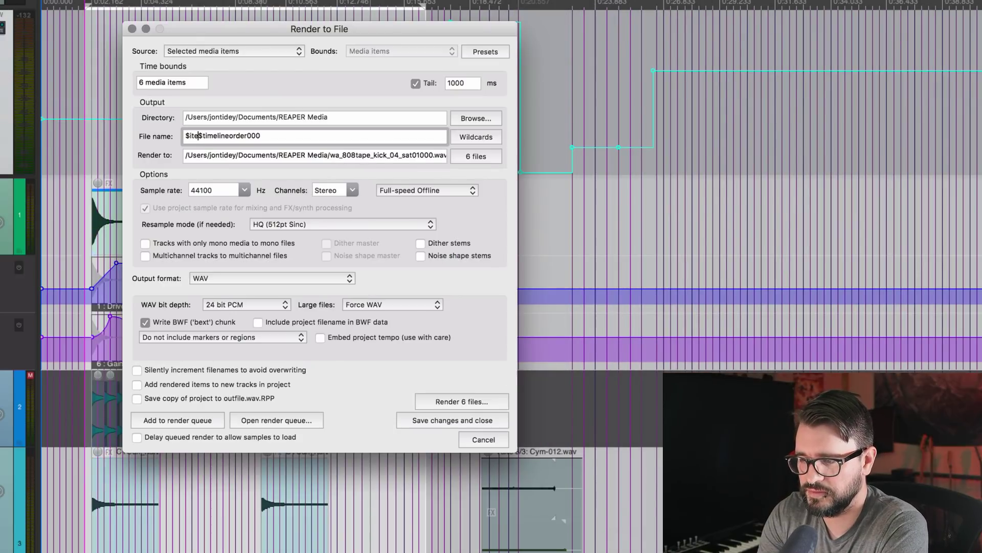
type("_")
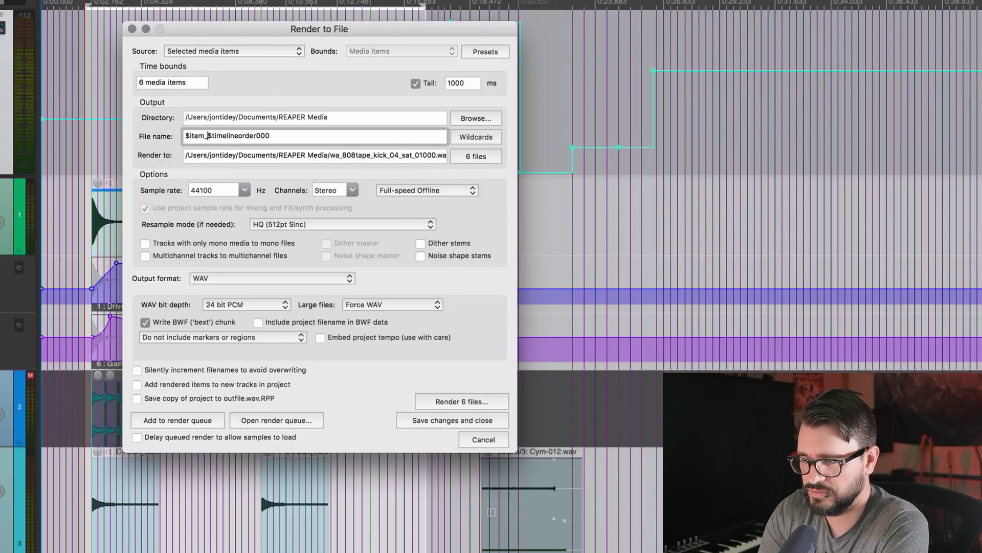
left_click(294, 141)
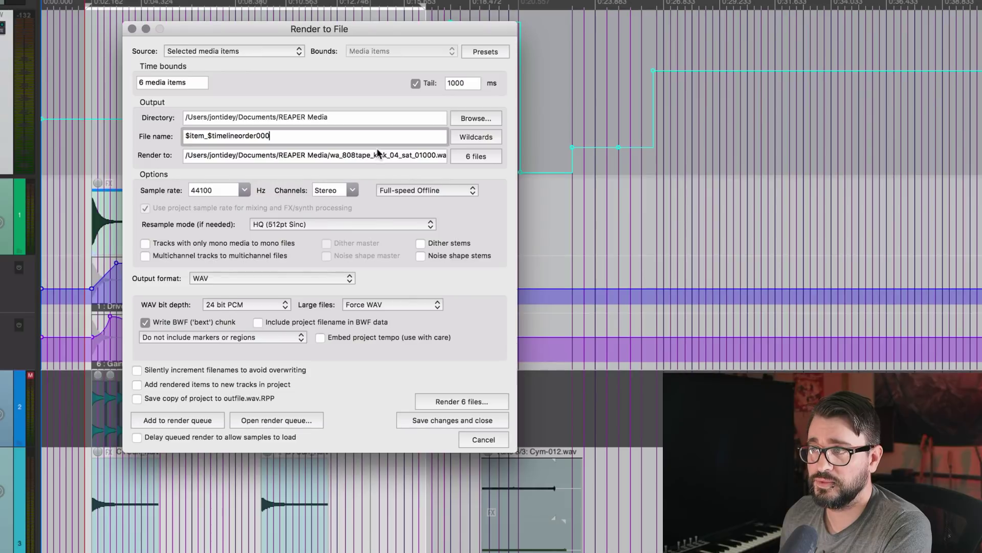
type("]")
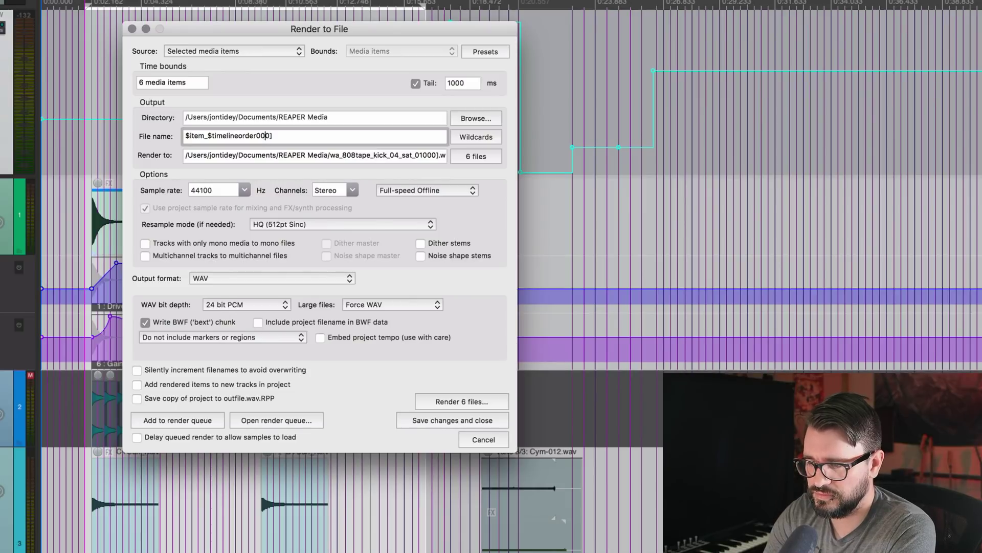
left_click(256, 135)
type("[")
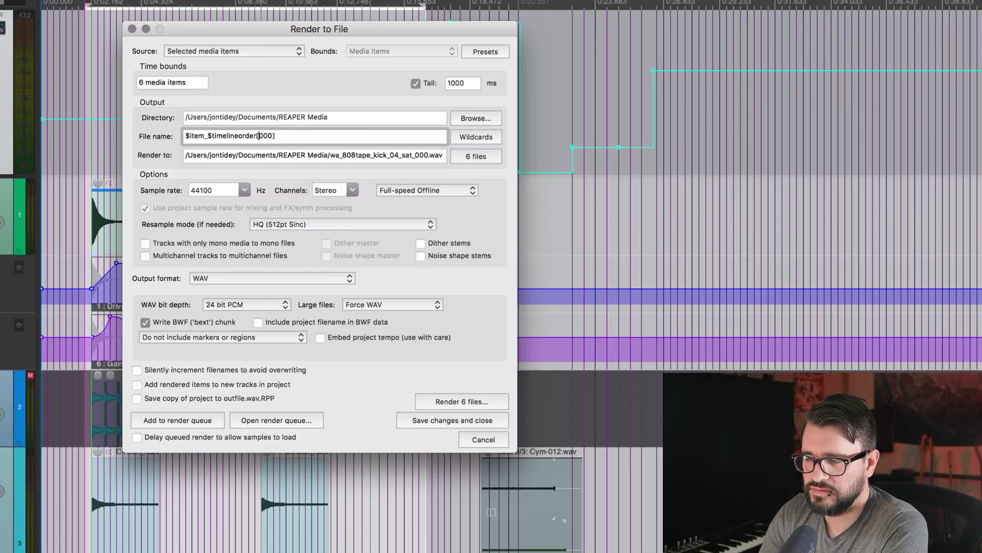
left_click_drag(269, 136, 272, 136)
type("1")
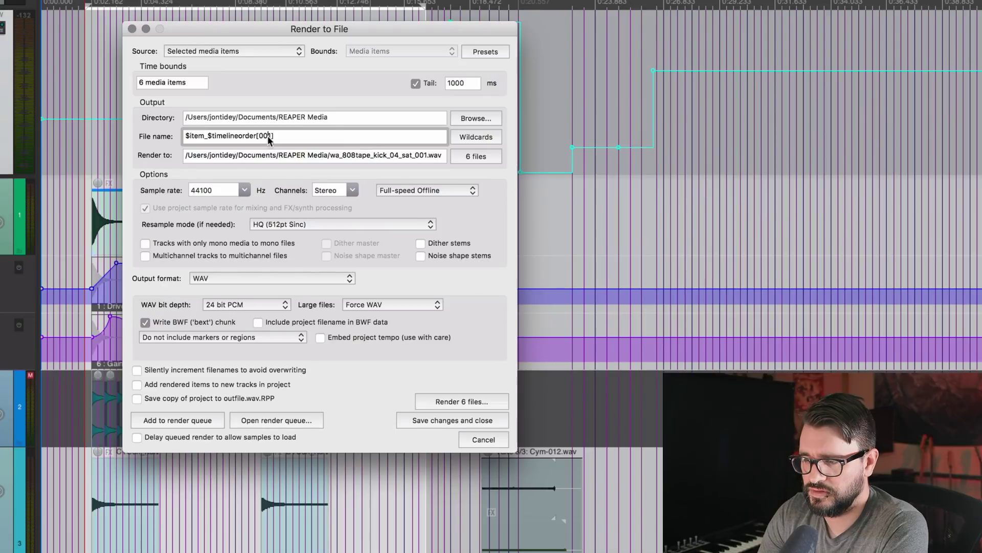
key("BackSpace")
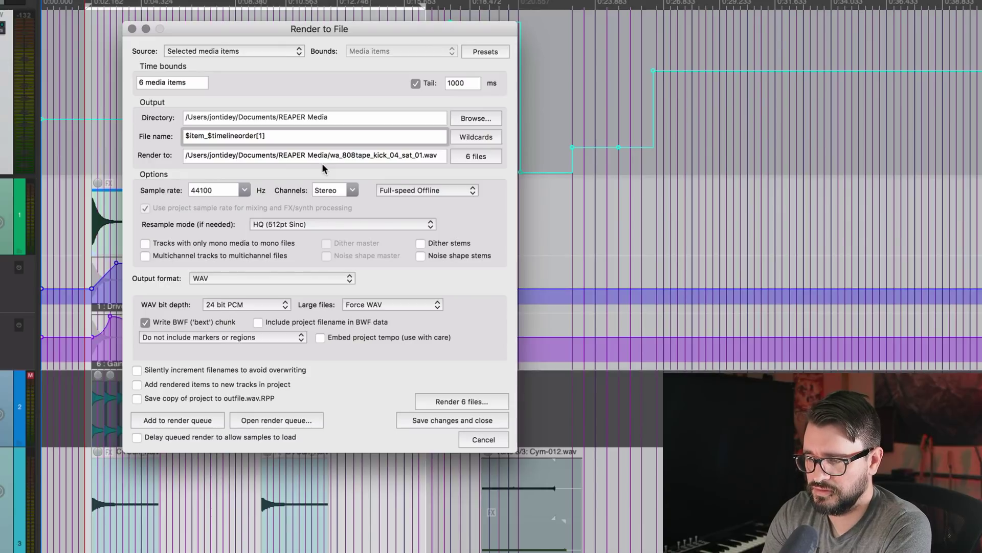
type("0")
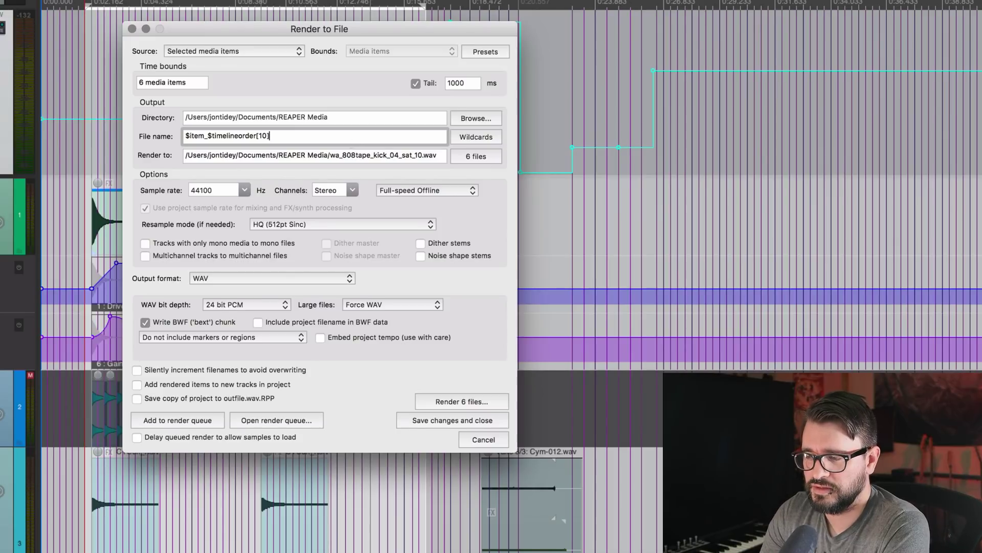
Open Wildcard help from the Wildcards list and scroll through it
left_click(467, 137)
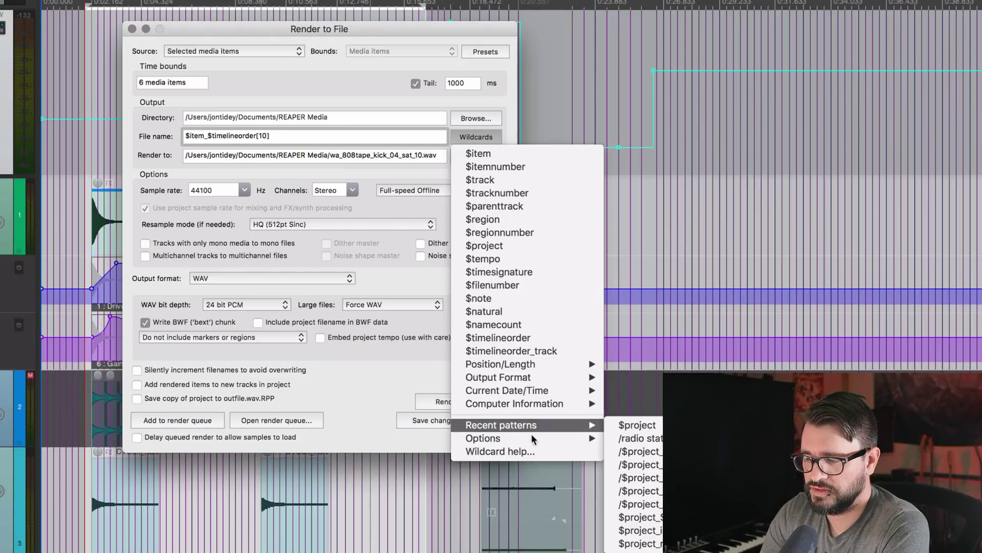
left_click(533, 452)
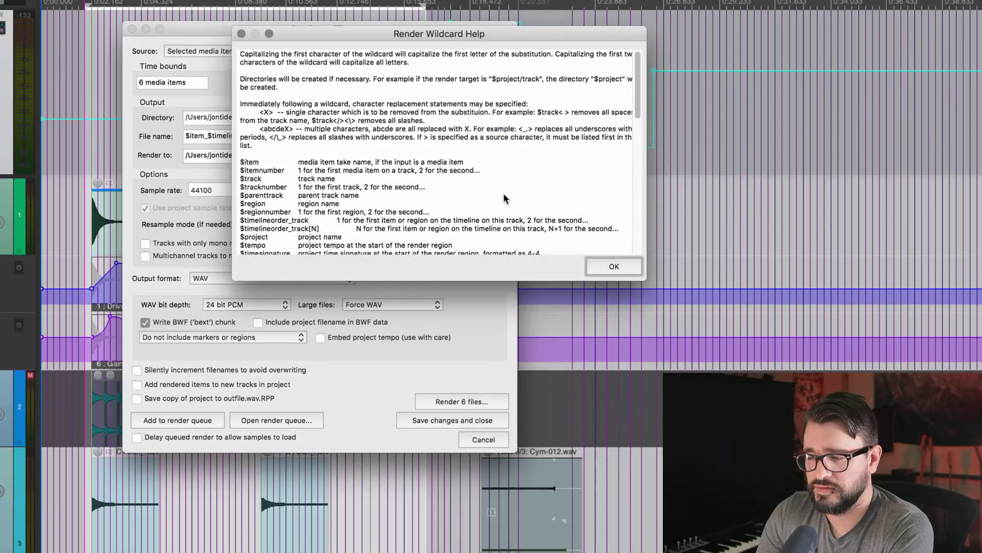
scroll(504, 198, "down", 2)
scroll(504, 199, "up", 2)
scroll(504, 198, "down", 6)
Highlight the $filenumber[N] and $timelineorder[N] entries in the wildcard help
left_click_drag(310, 121, 323, 126)
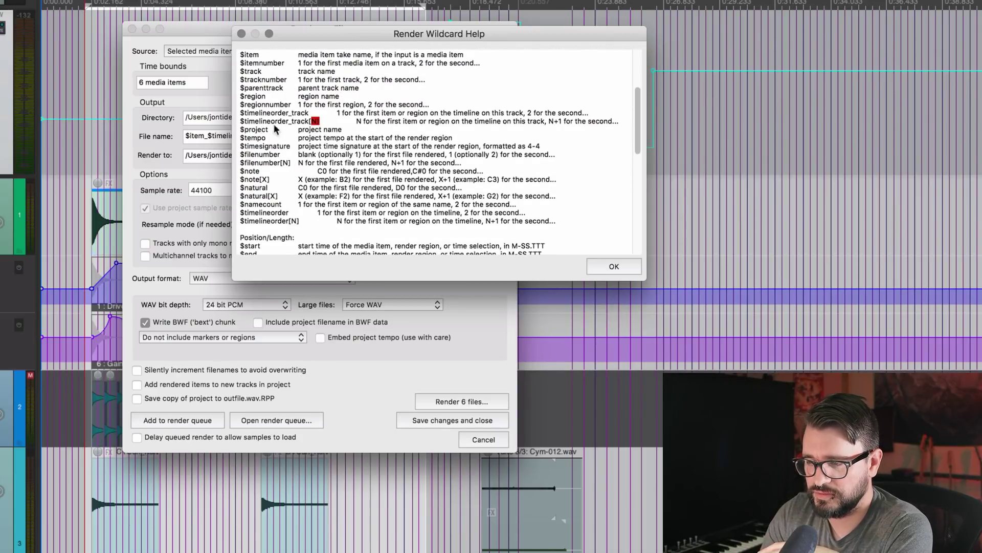
left_click_drag(291, 163, 242, 173)
scroll(288, 214, "down", 2)
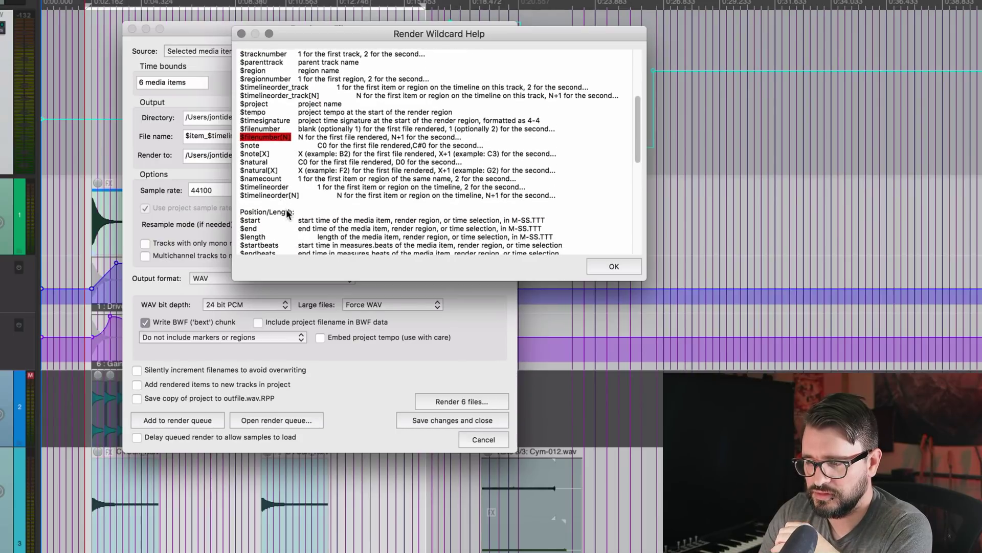
scroll(288, 214, "down", 3)
left_click(302, 170)
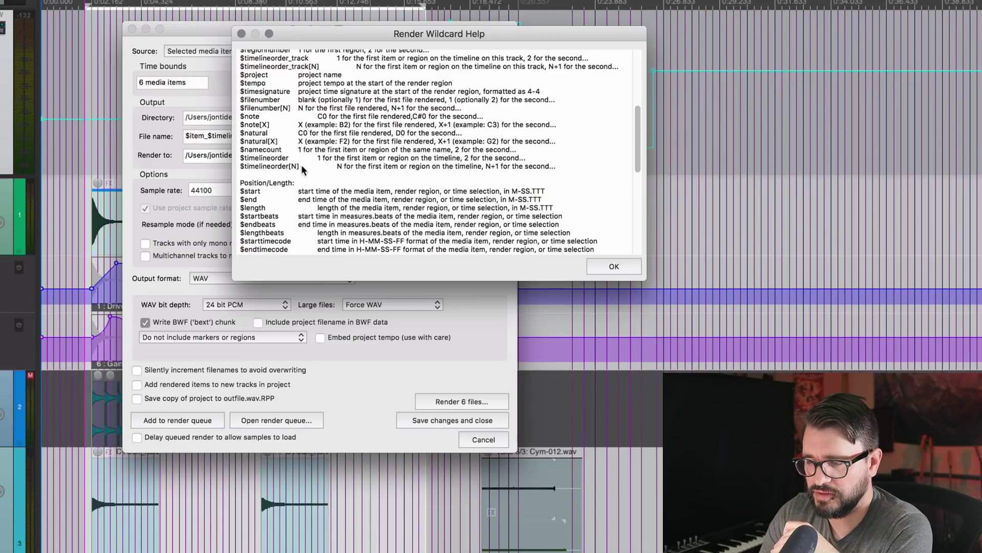
left_click_drag(301, 170, 224, 169)
scroll(384, 190, "up", 8)
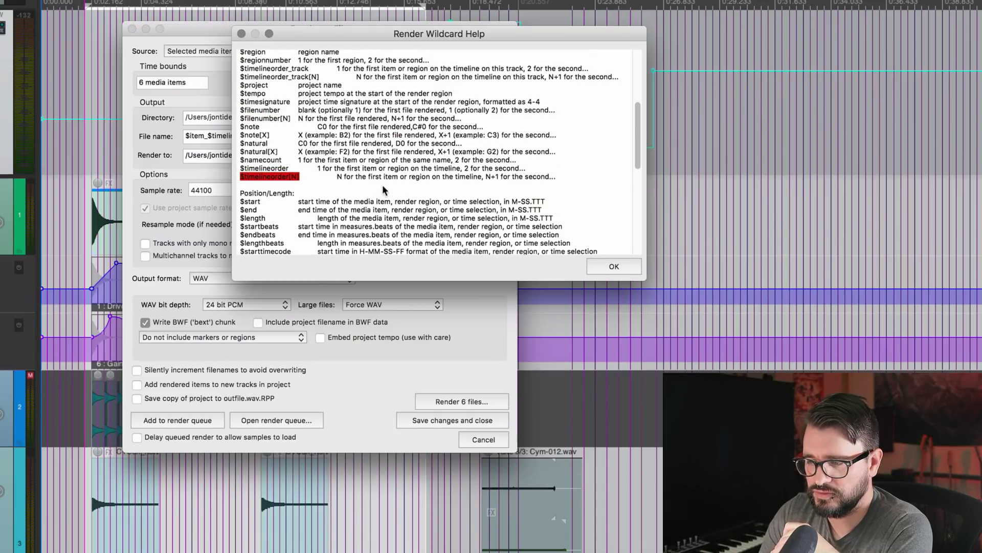
scroll(384, 190, "up", 4)
scroll(384, 190, "down", 1)
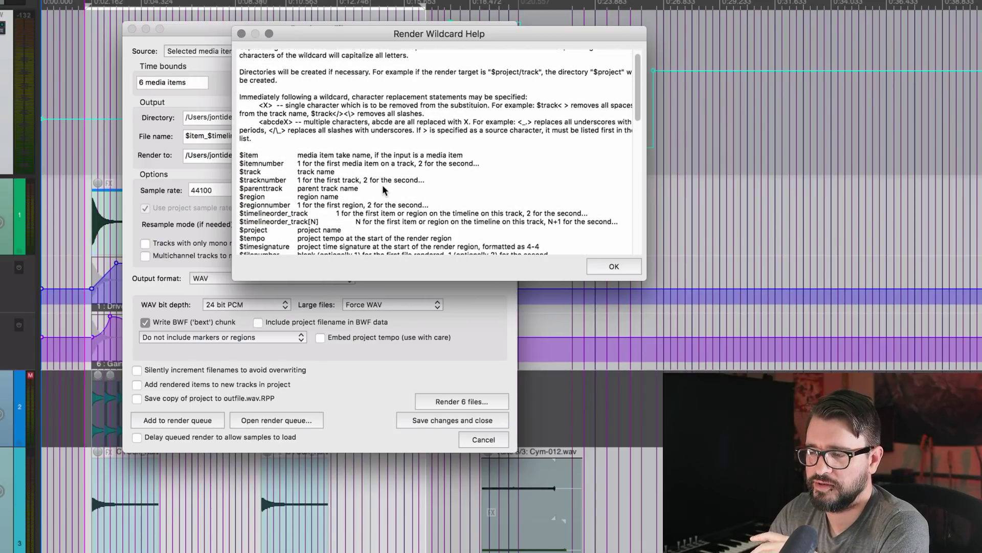
Close the help, enable stem dither and noise shaping, and choose Master mix + stems
left_click(618, 268)
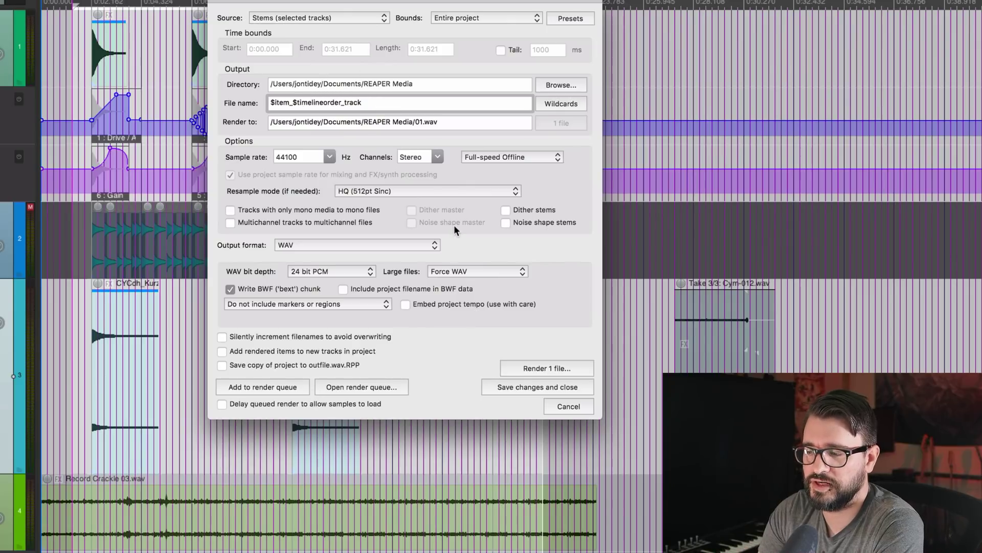
left_click(505, 209)
left_click(505, 223)
left_click(297, 19)
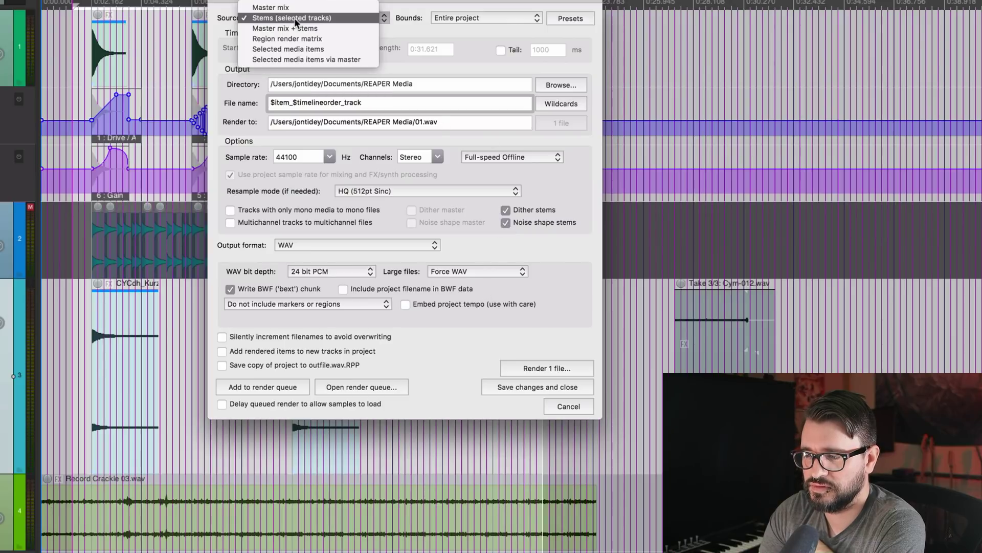
left_click(327, 34)
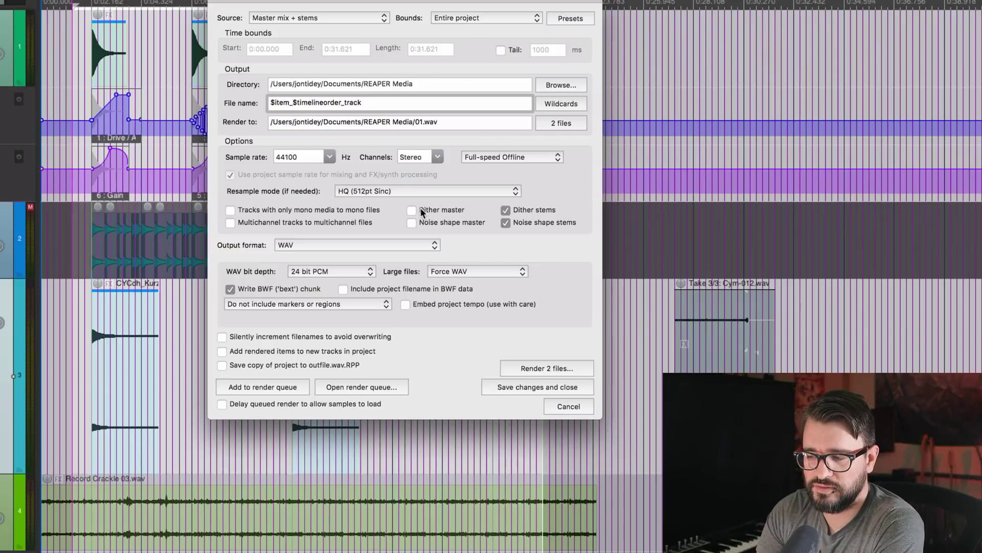
Leave only Dither stems ticked, with master dither and both noise shaping boxes off
left_click(506, 210)
left_click(506, 222)
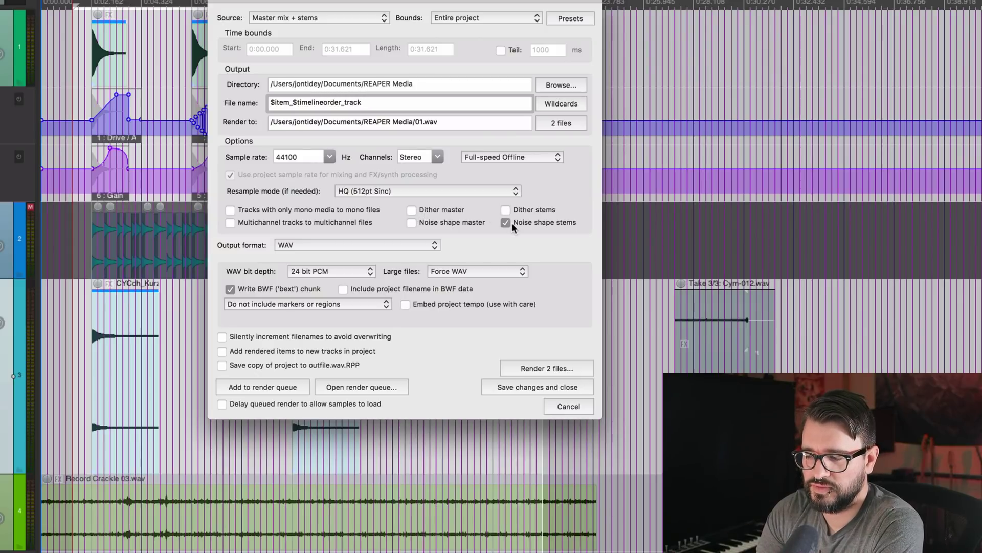
left_click(438, 210)
left_click(450, 226)
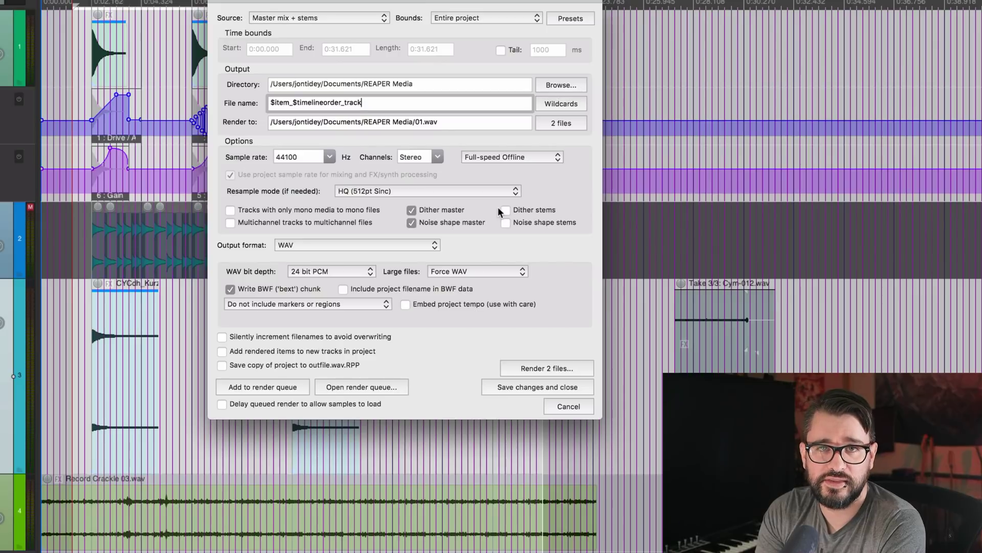
left_click(518, 214)
left_click(428, 214)
left_click(452, 228)
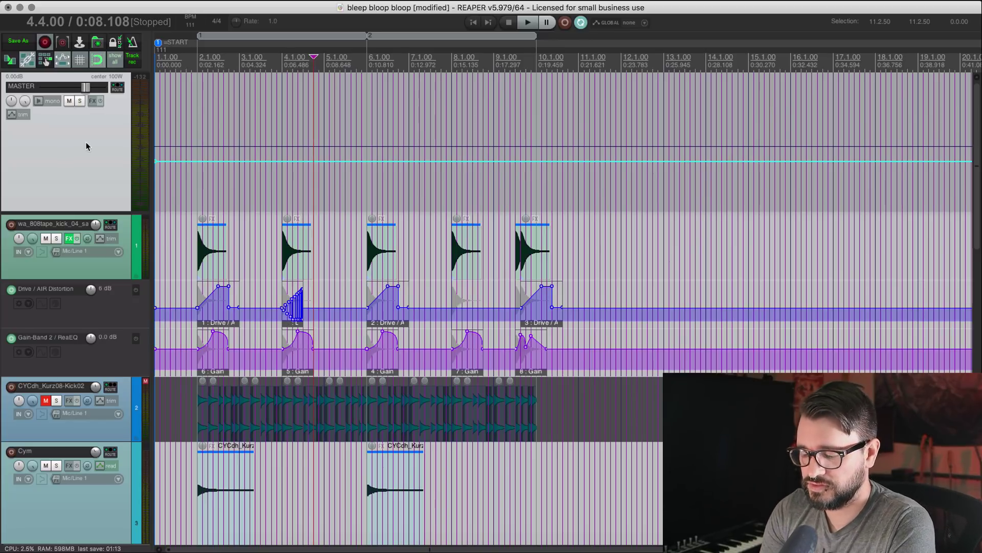
Change the default tempo map envelope display range to 4–300 bpm in Envelope Display preferences, apply, and close
key("super+comma")
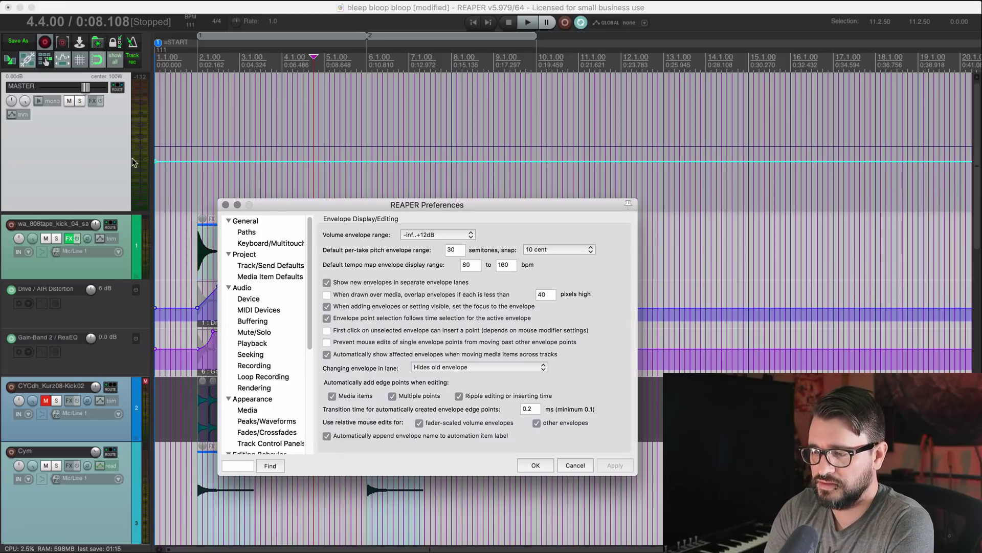
scroll(280, 321, "down", 5)
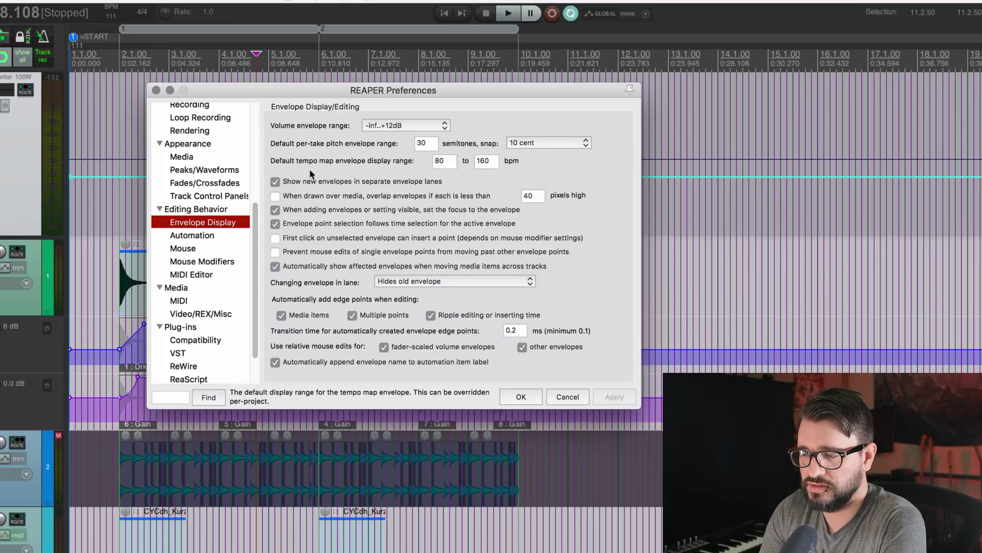
double_click(453, 161)
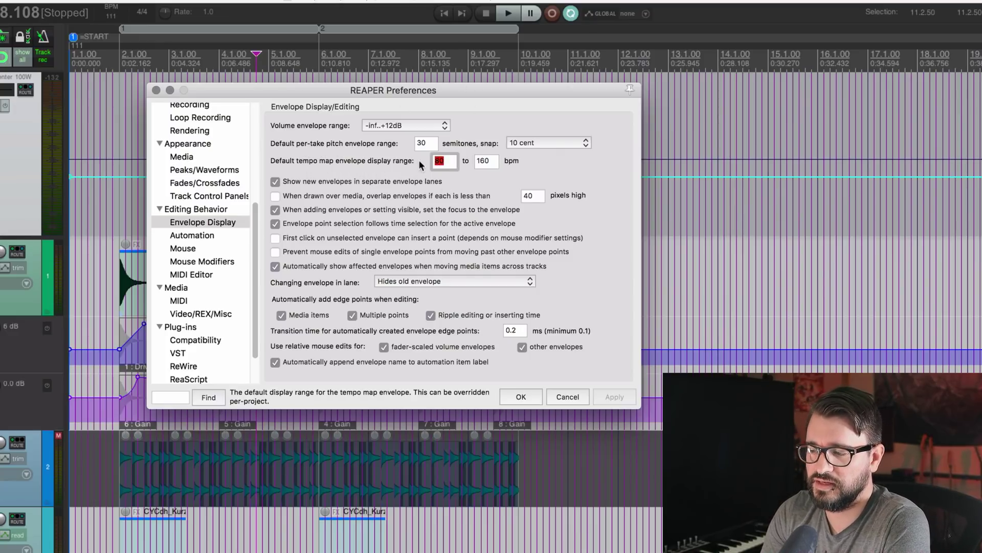
double_click(450, 161)
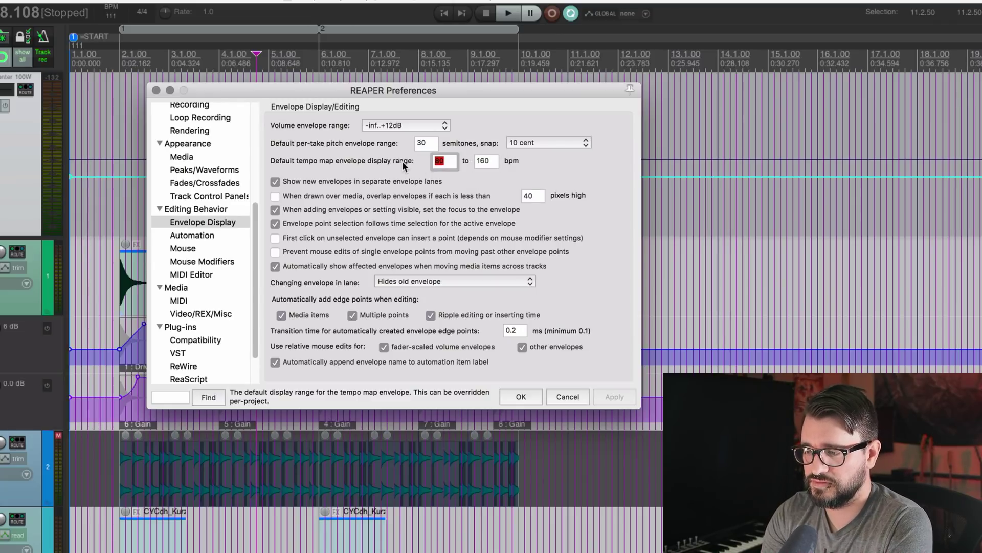
type("4")
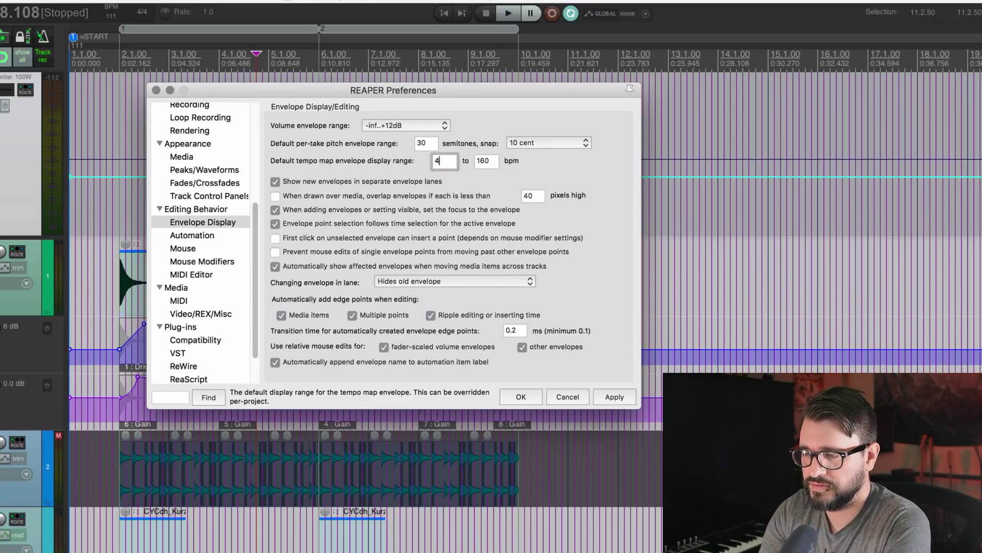
key("Tab")
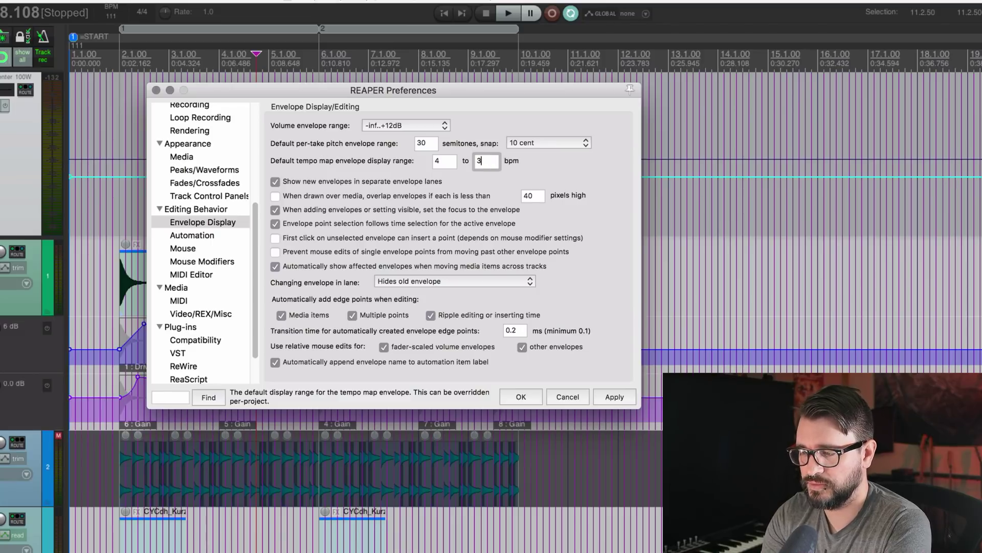
left_click(616, 397)
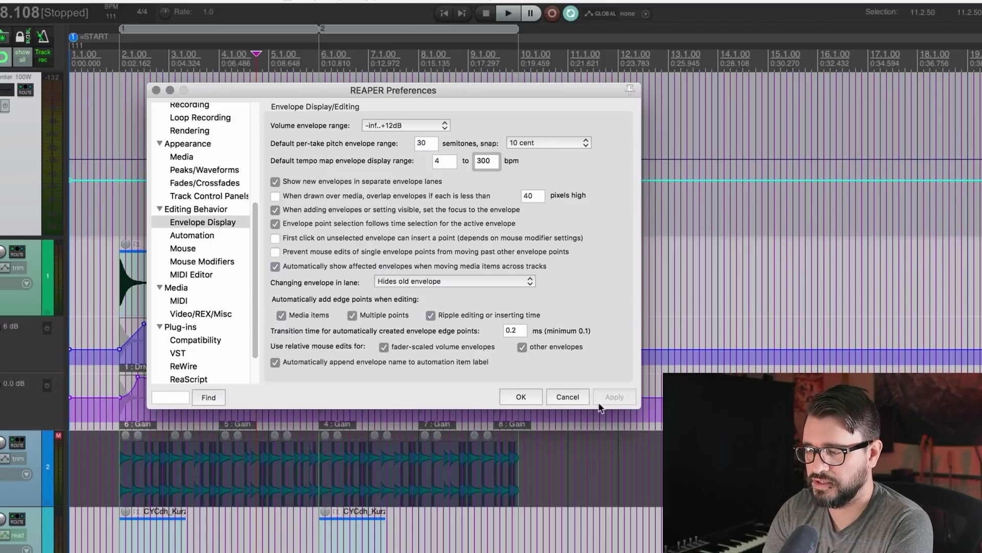
left_click(522, 396)
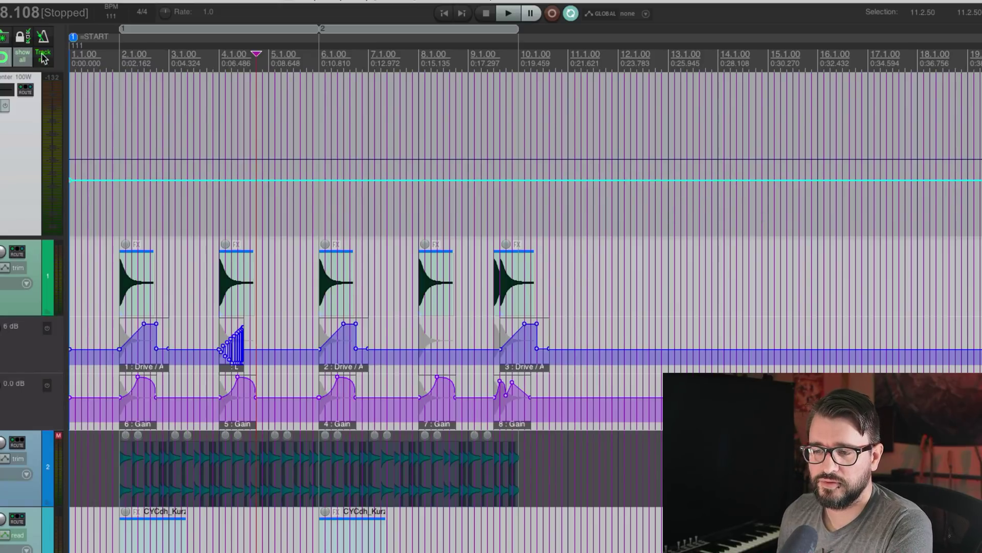
Add tempo points jumping to 287.78 bpm at bar 12 and dropping to about 13.5 bpm after bar 15
left_click(46, 1)
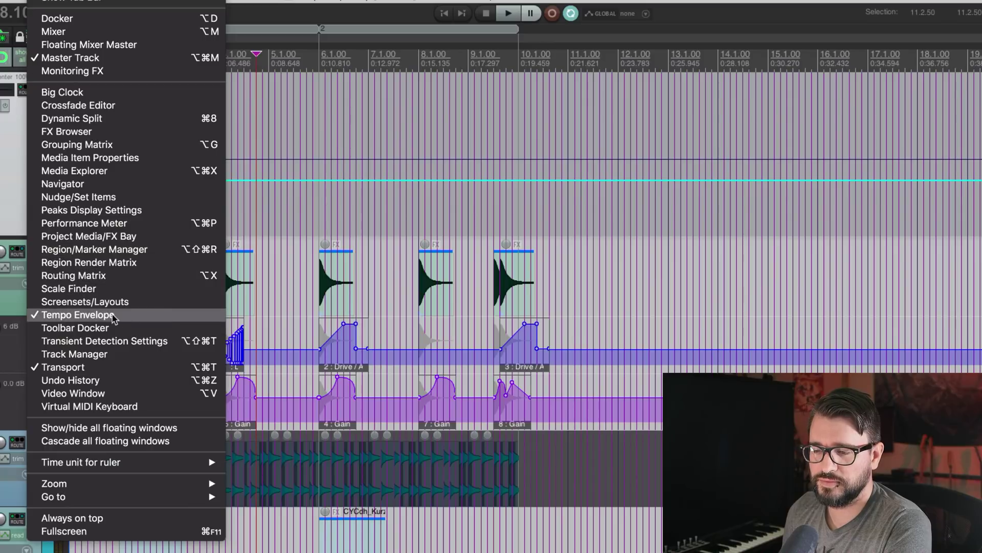
left_click(619, 134)
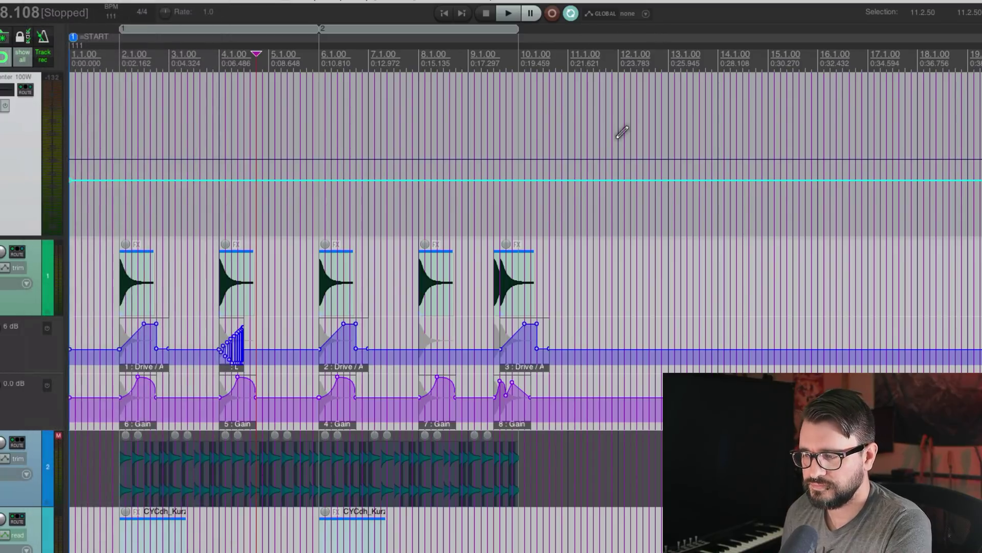
left_click(582, 180)
left_click(610, 180)
left_click_drag(610, 181, 610, 271)
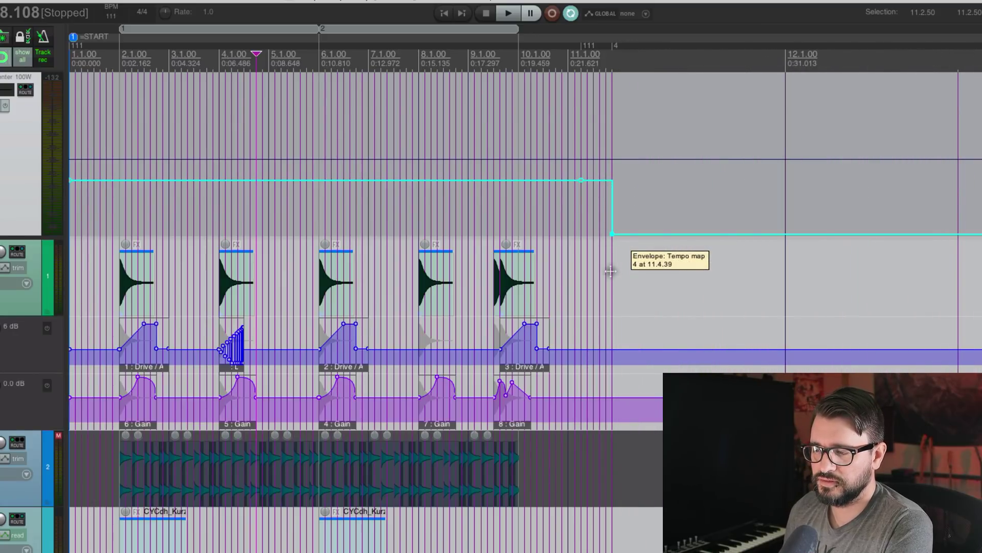
mouse_move(610, 271)
left_mouse_down()
mouse_move(612, 84)
mouse_move(618, 213)
mouse_move(620, 91)
left_mouse_up()
left_click(683, 91)
left_click_drag(683, 91, 687, 229)
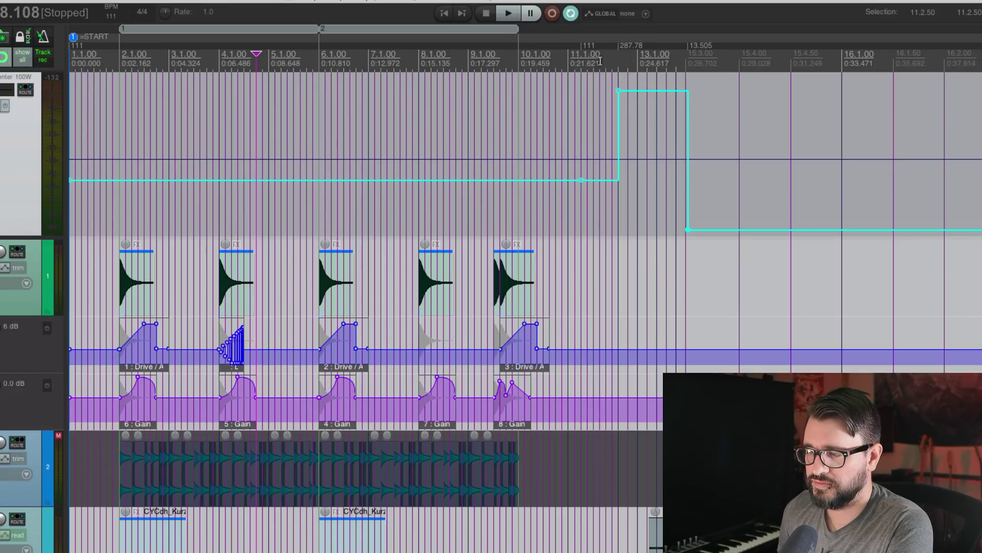
Restrict the tempo envelope display to a custom minimum of 60 and maximum of 180 bpm
left_click(601, 61)
right_click(591, 115)
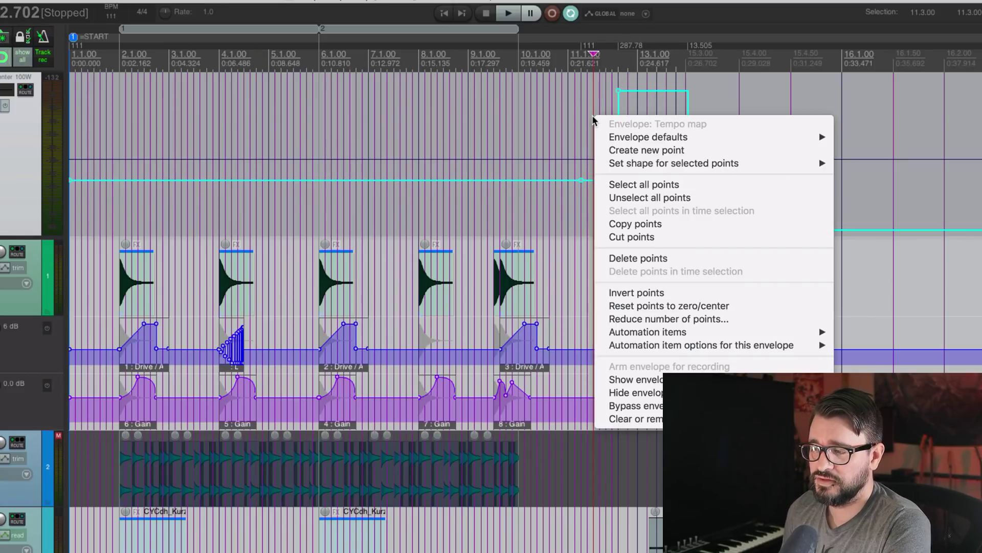
mouse_move(648, 137)
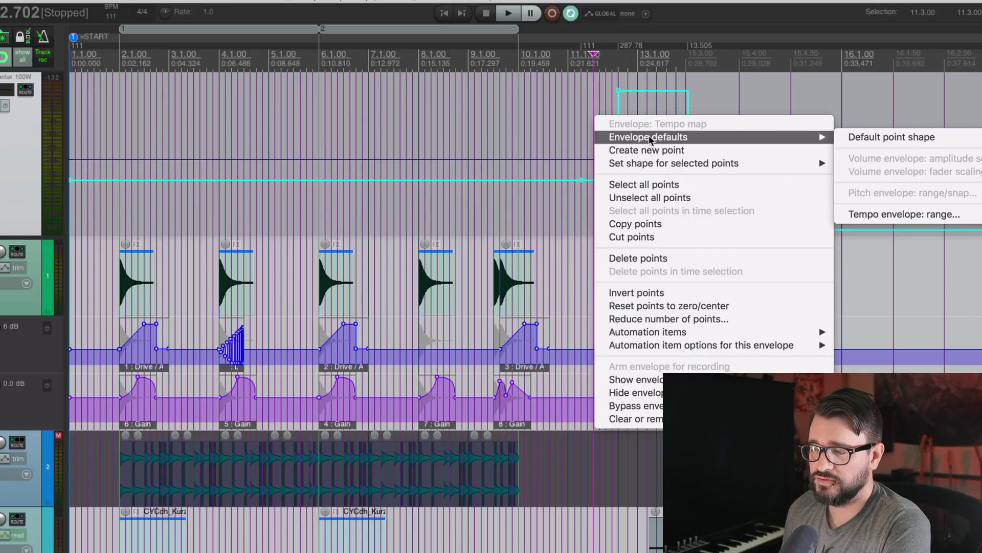
left_click(875, 213)
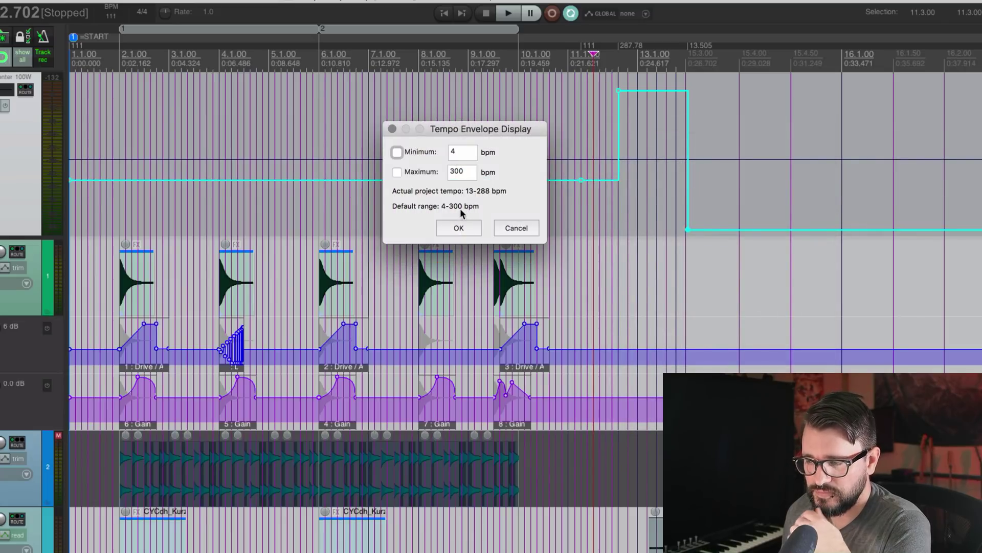
left_click(397, 152)
left_click(463, 152)
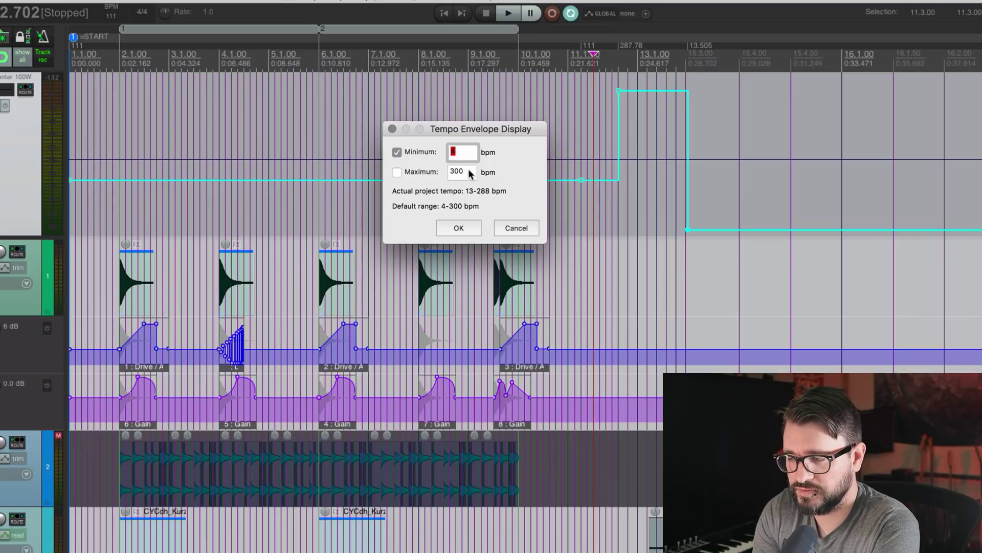
type("60")
left_click(397, 171)
double_click(463, 172)
type("180")
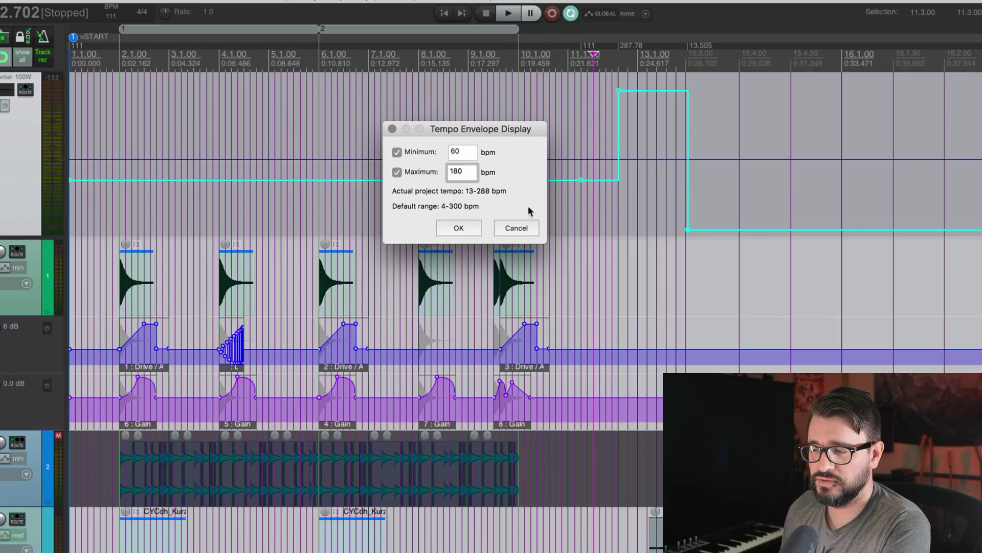
left_click(459, 227)
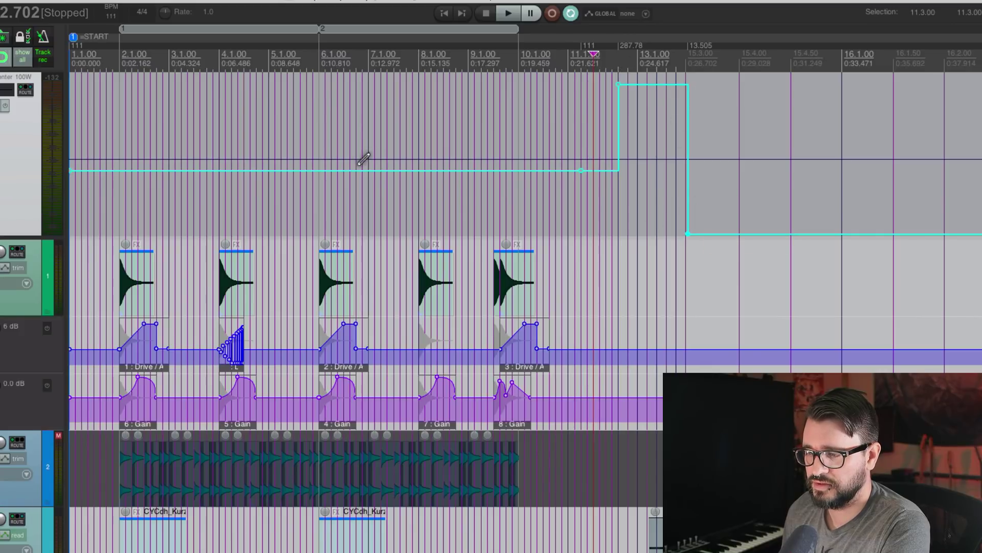
Undo a mistaken raise at 7.1.50, then add a tempo point at 16.3.50 set to 200 bpm
left_click_drag(372, 170, 372, 123)
key("ctrl+z")
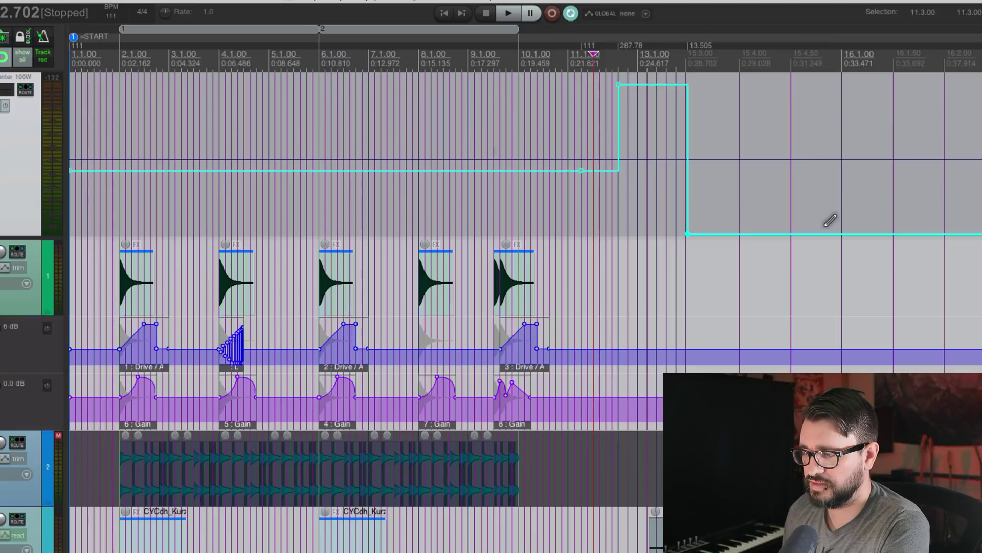
left_click_drag(811, 234, 802, 56)
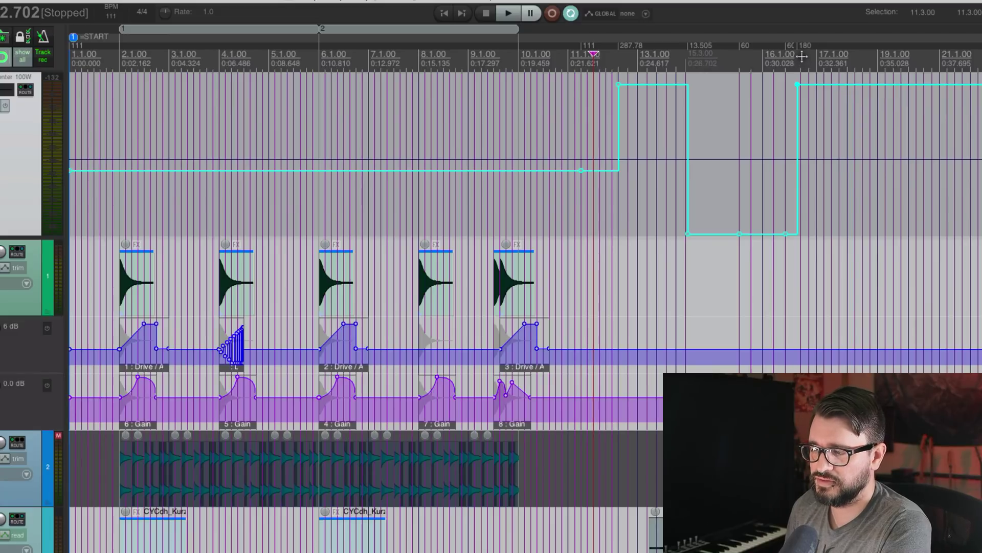
left_click_drag(803, 106, 822, 62)
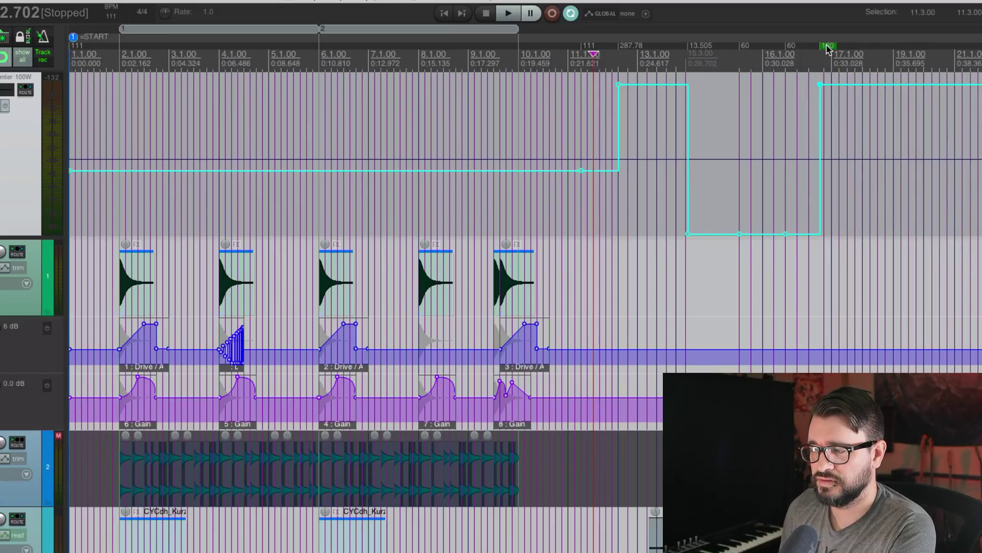
double_click(827, 46)
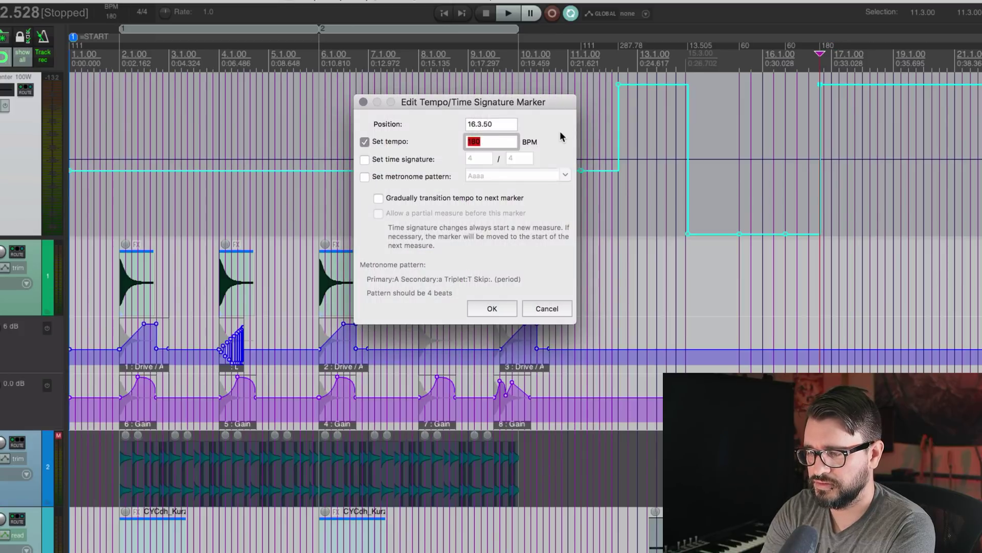
type("200")
key("Return")
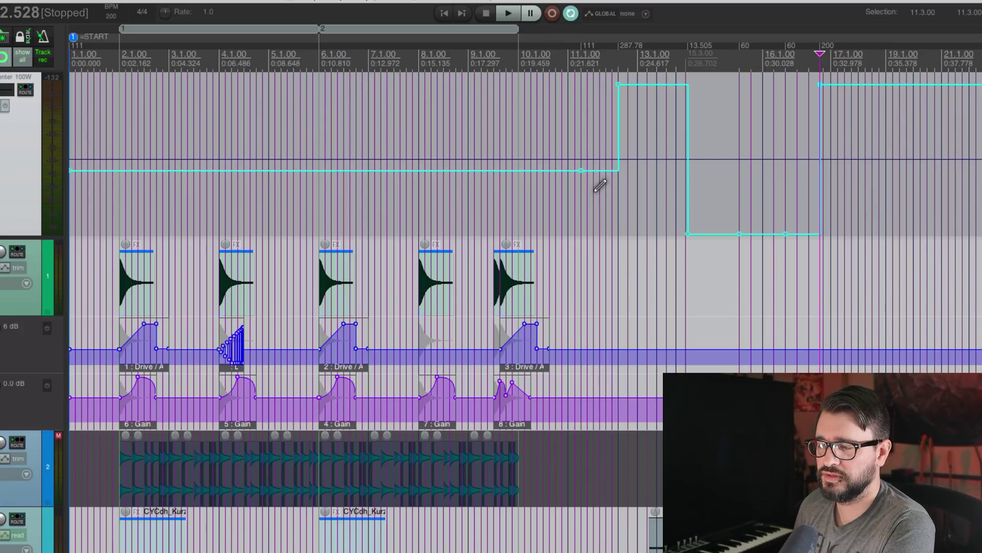
Add a 165 bpm tempo change near bar 9 on the tempo envelope
right_click(459, 94)
mouse_move(518, 116)
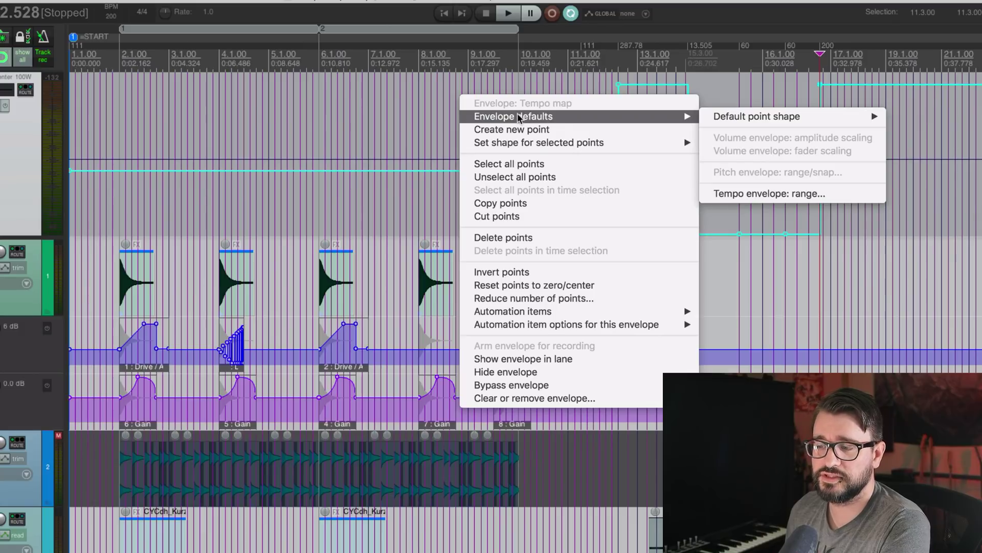
left_click(747, 198)
left_click(476, 102)
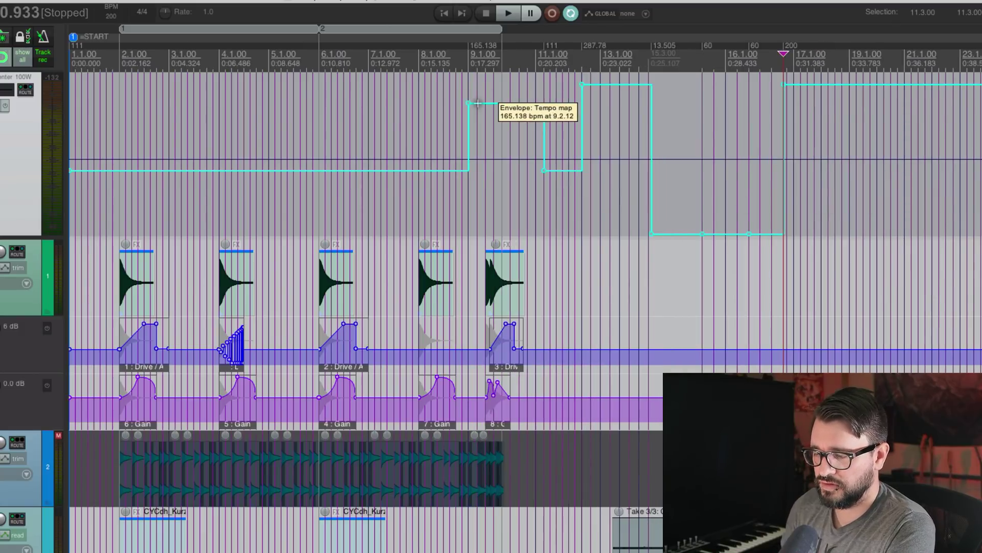
Run 'Tempo envelope: Set display range to current project min/max bpm' from Actions, then review the display range settings
key("question")
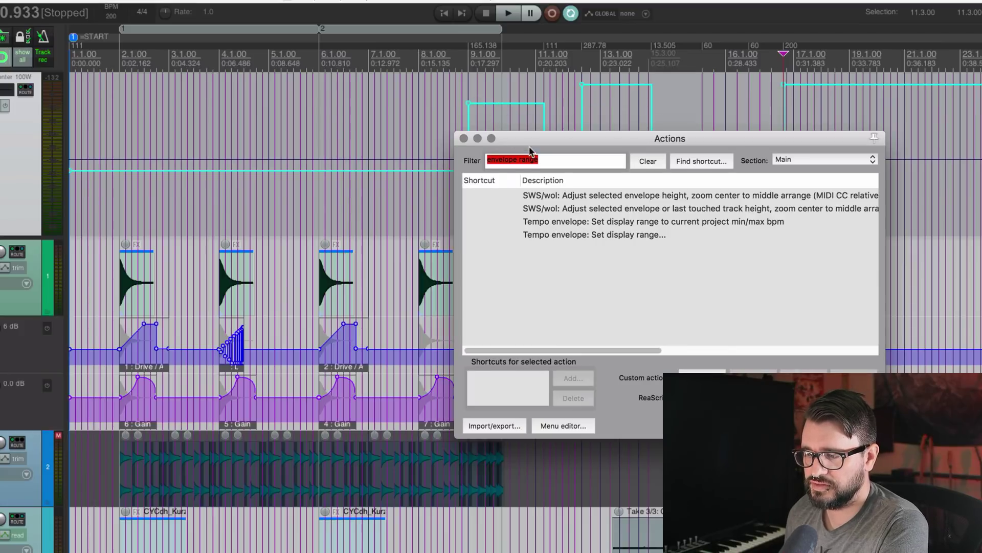
left_click_drag(530, 147, 238, 130)
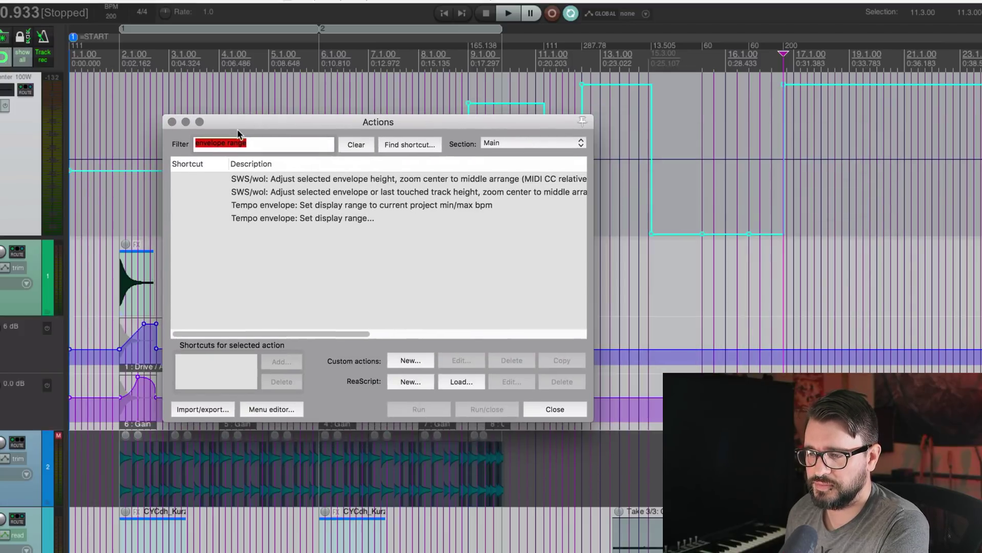
left_click(340, 219)
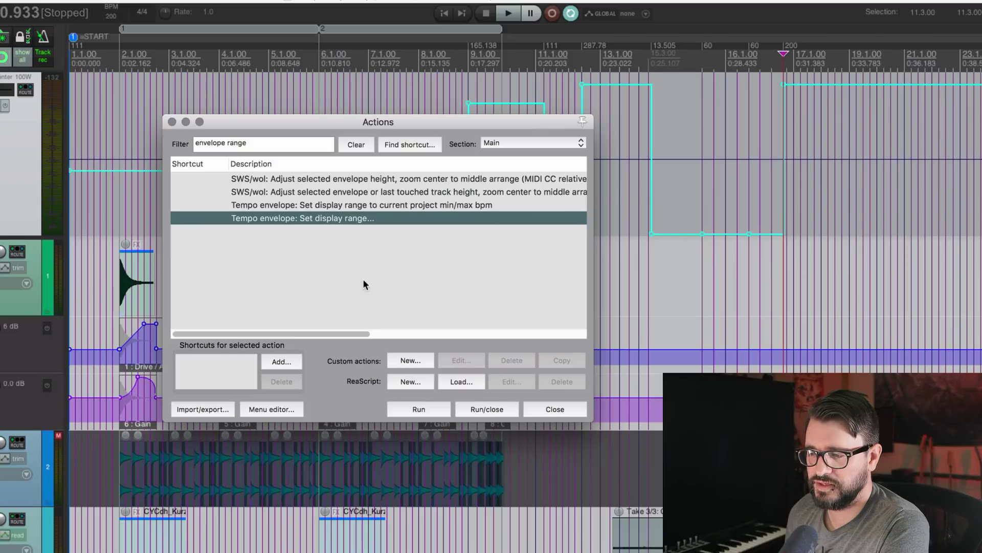
left_click(322, 208)
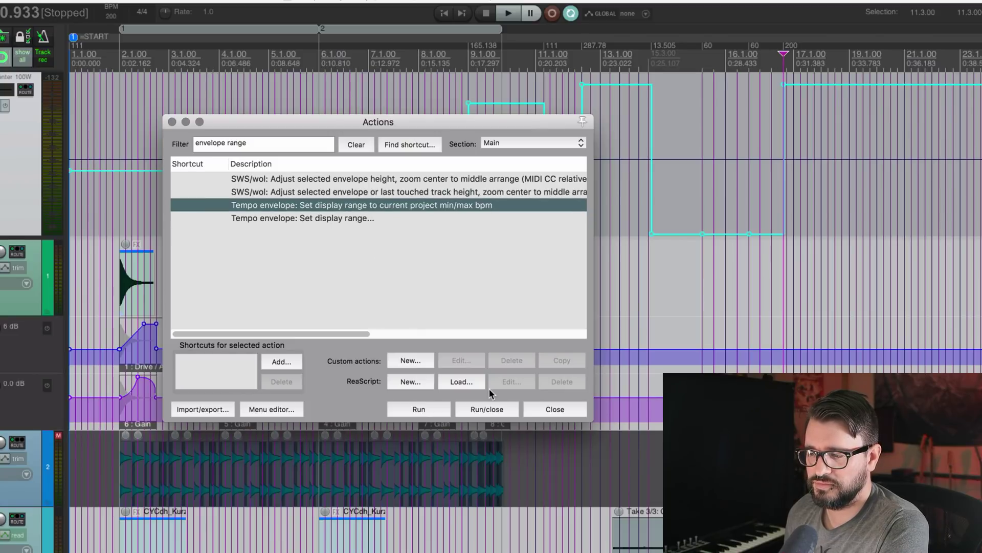
left_click(437, 413)
mouse_move(651, 234)
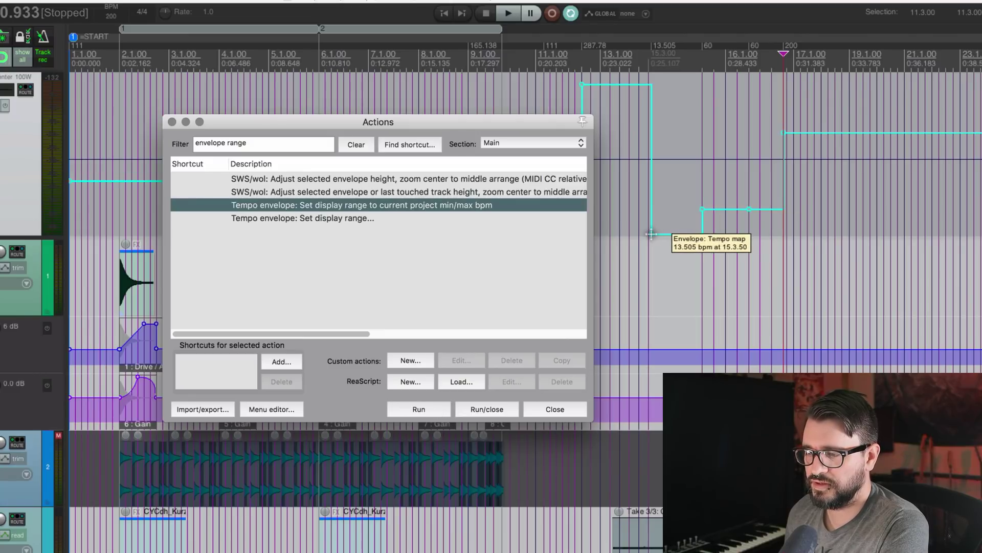
double_click(407, 219)
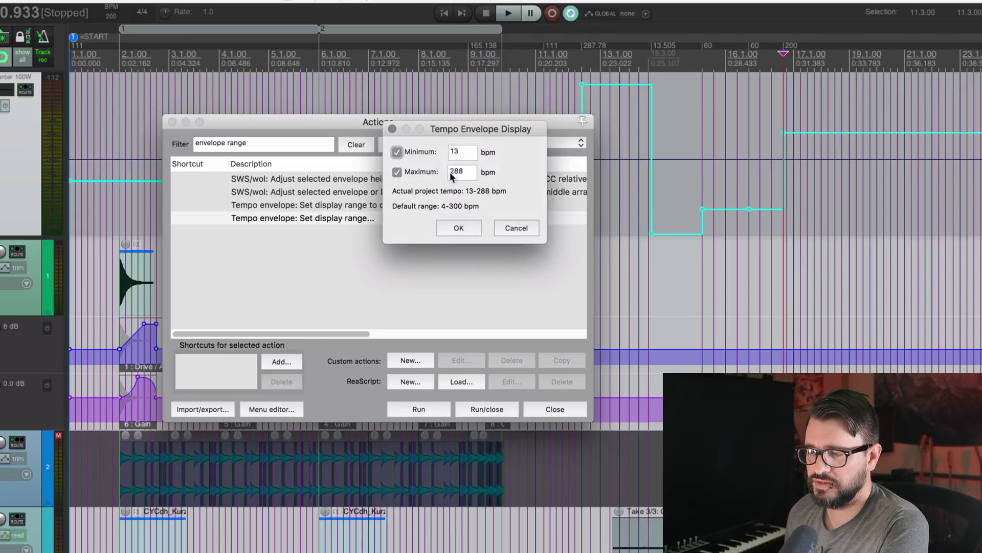